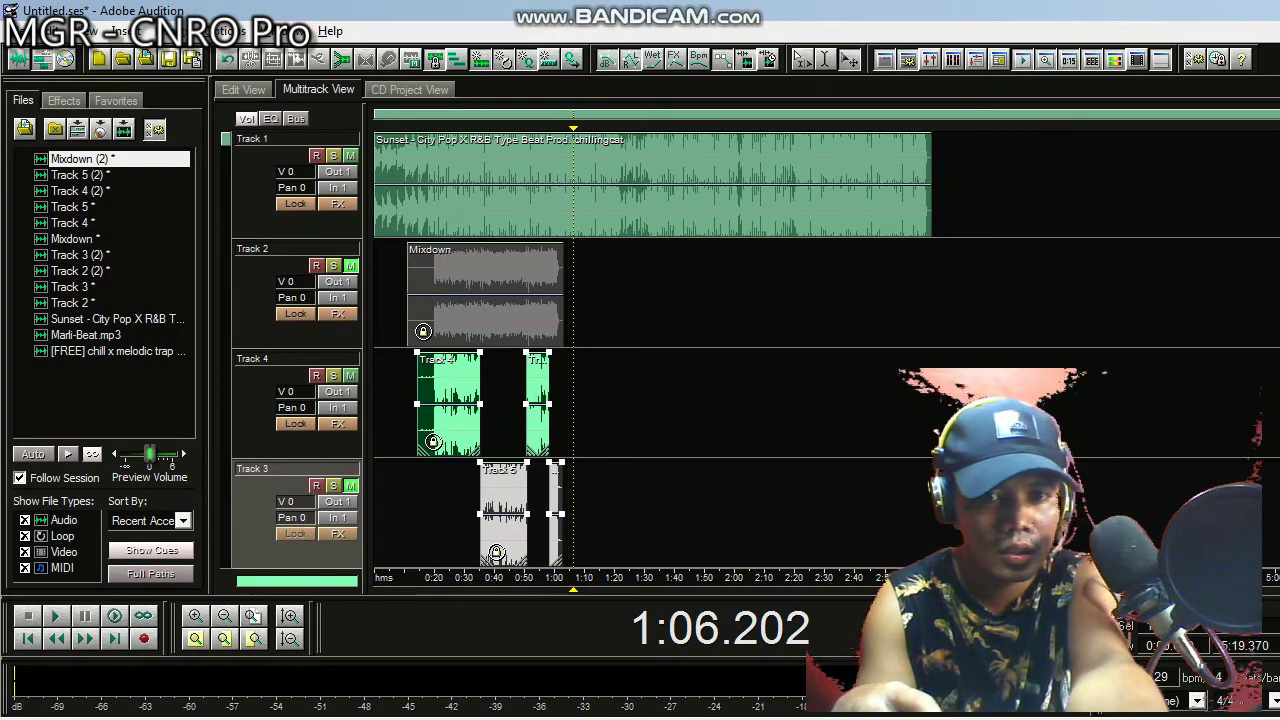
right_click(457, 438)
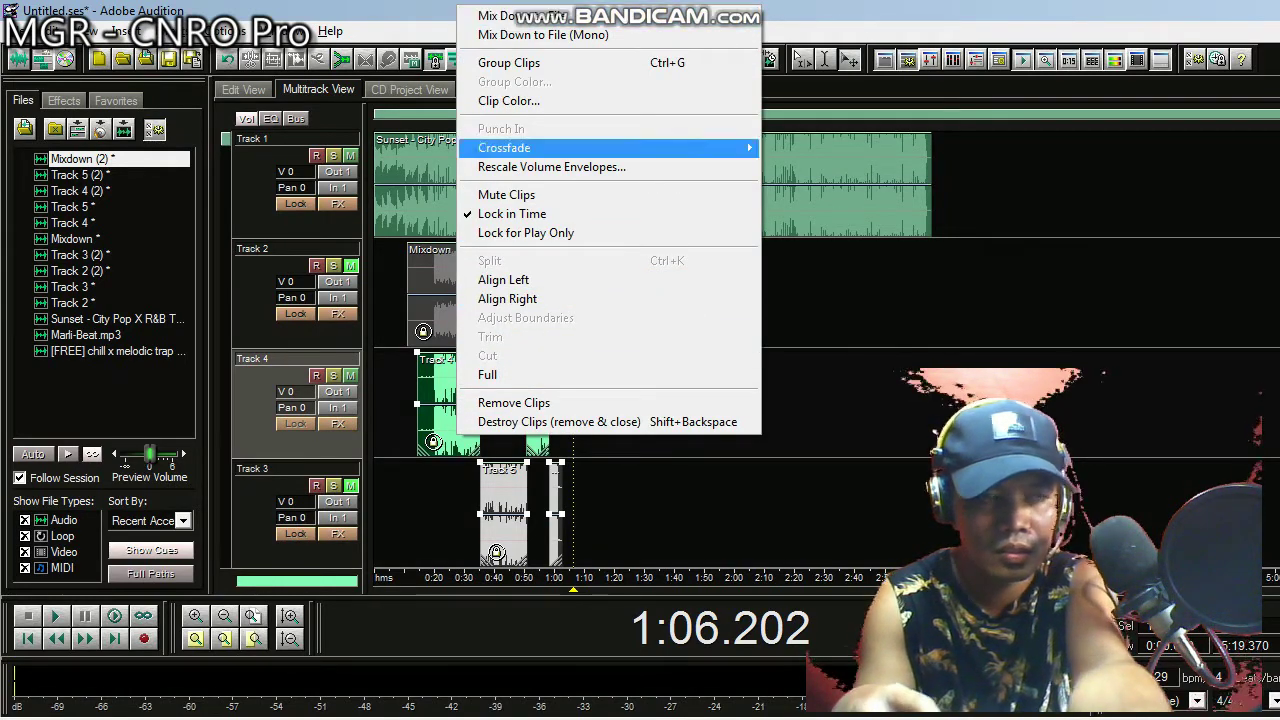
key("alt+Tab")
key("alt+Tab")
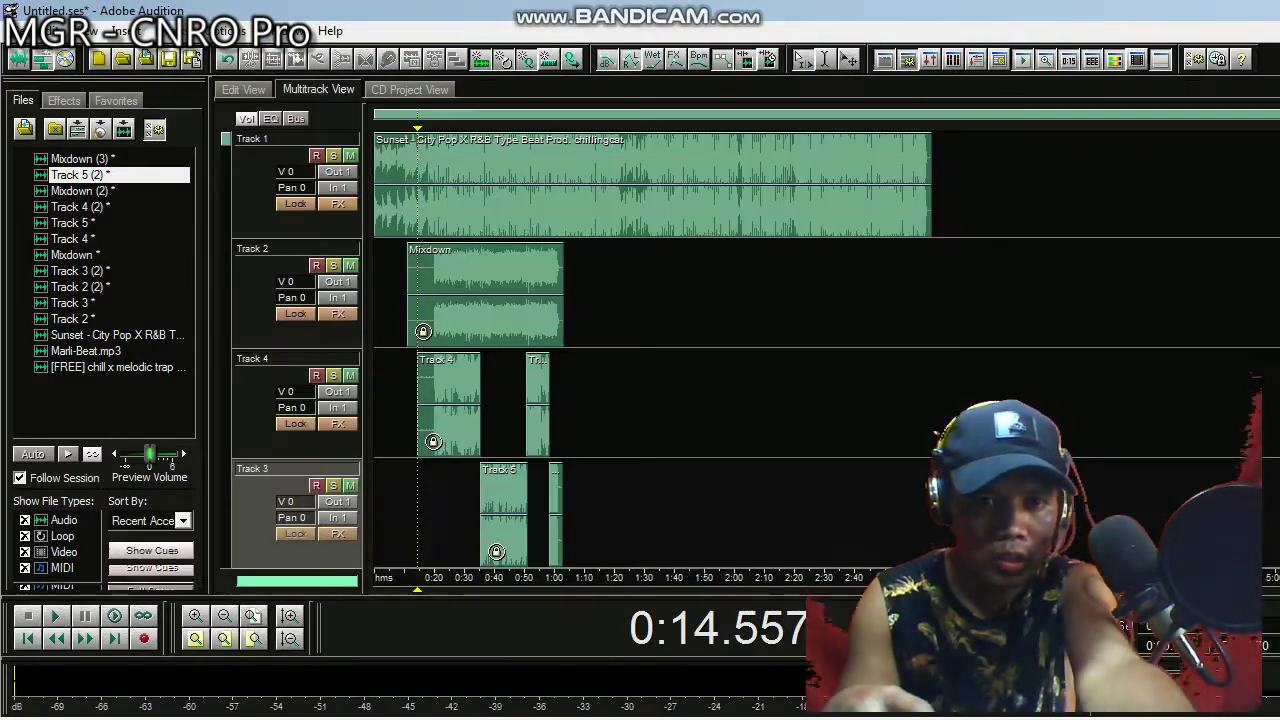
left_click(318, 90)
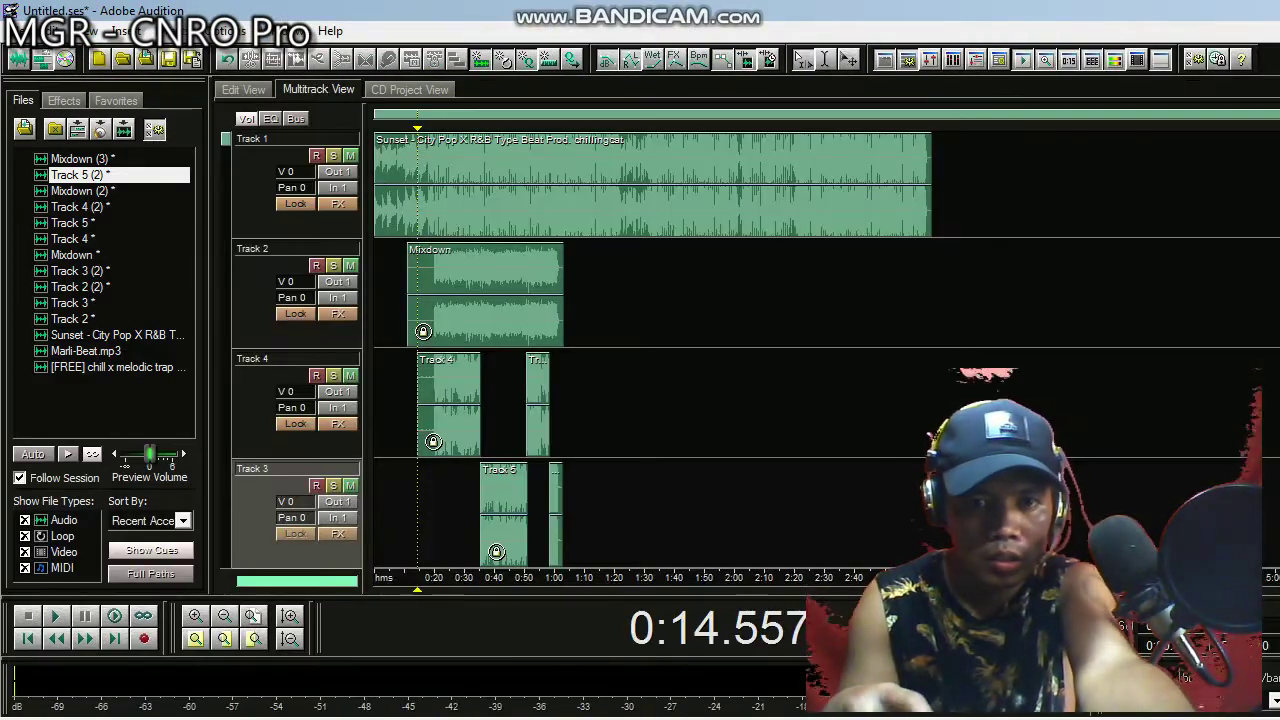
left_click(447, 515)
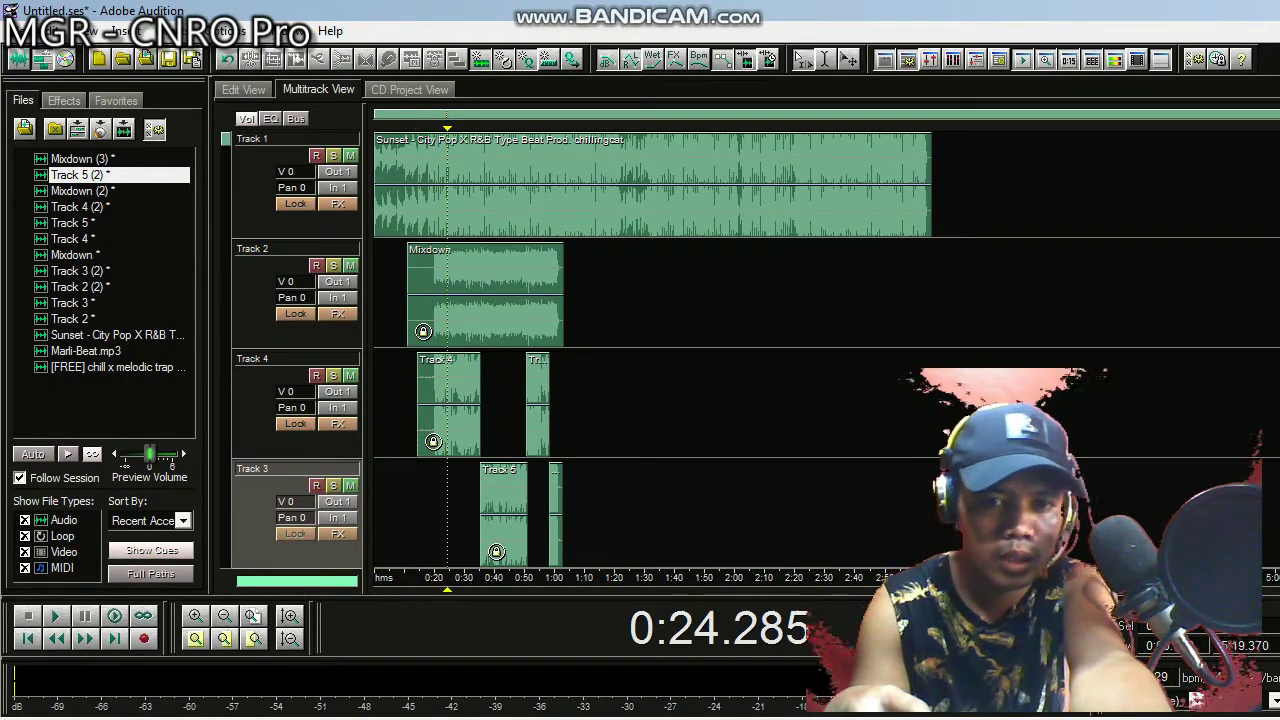
left_click_drag(397, 405, 486, 405)
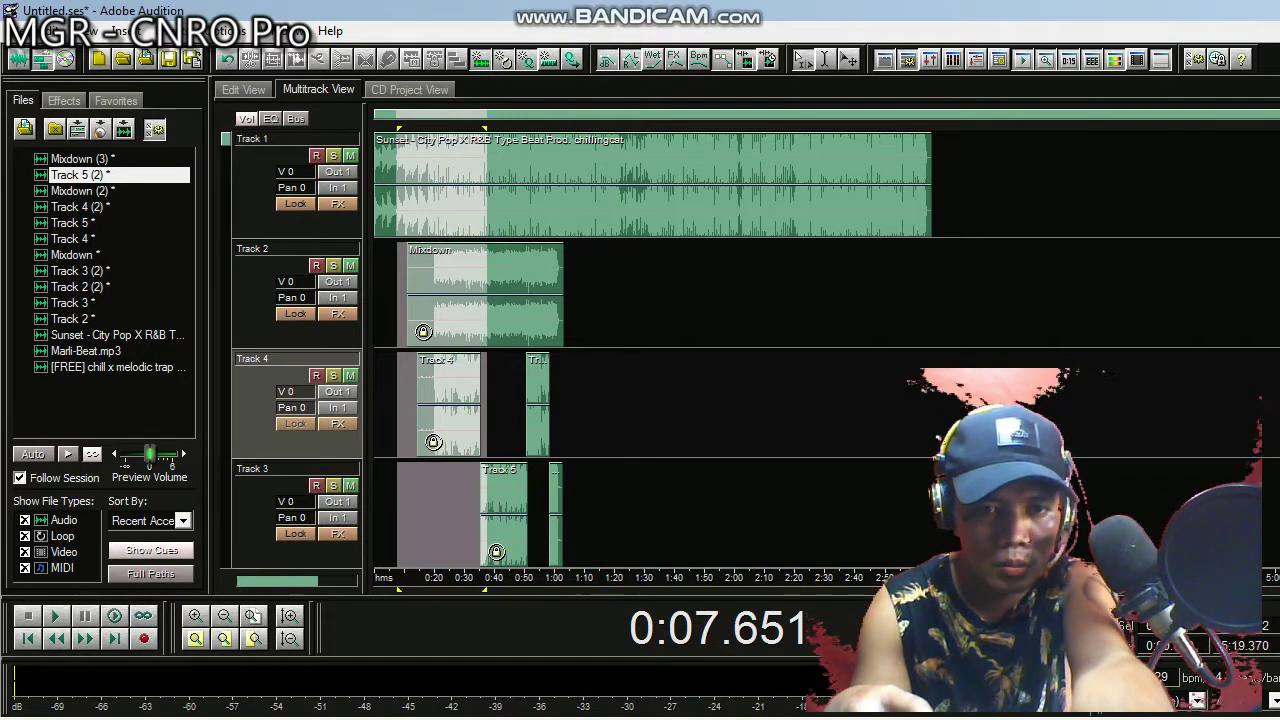
left_click(399, 405)
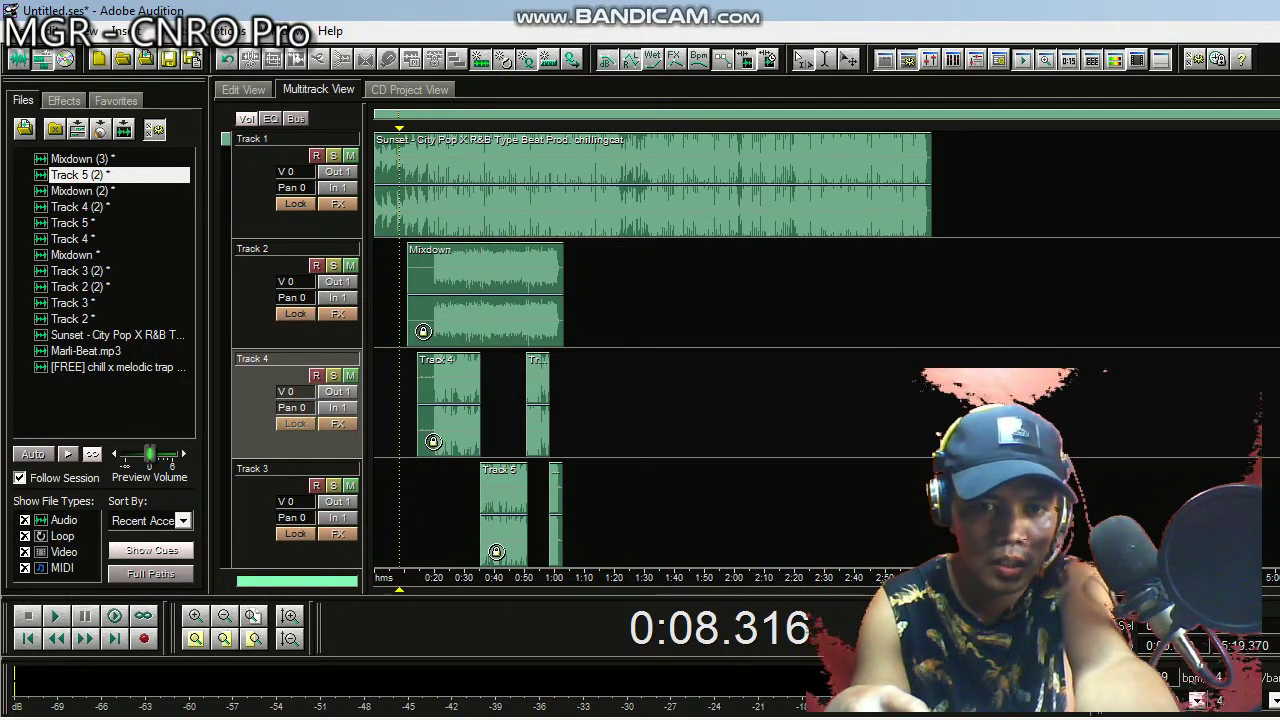
Play the session from about 0:17 and audition it with the Mixdown on Track 2 muted, then unmute that track
left_click(425, 405)
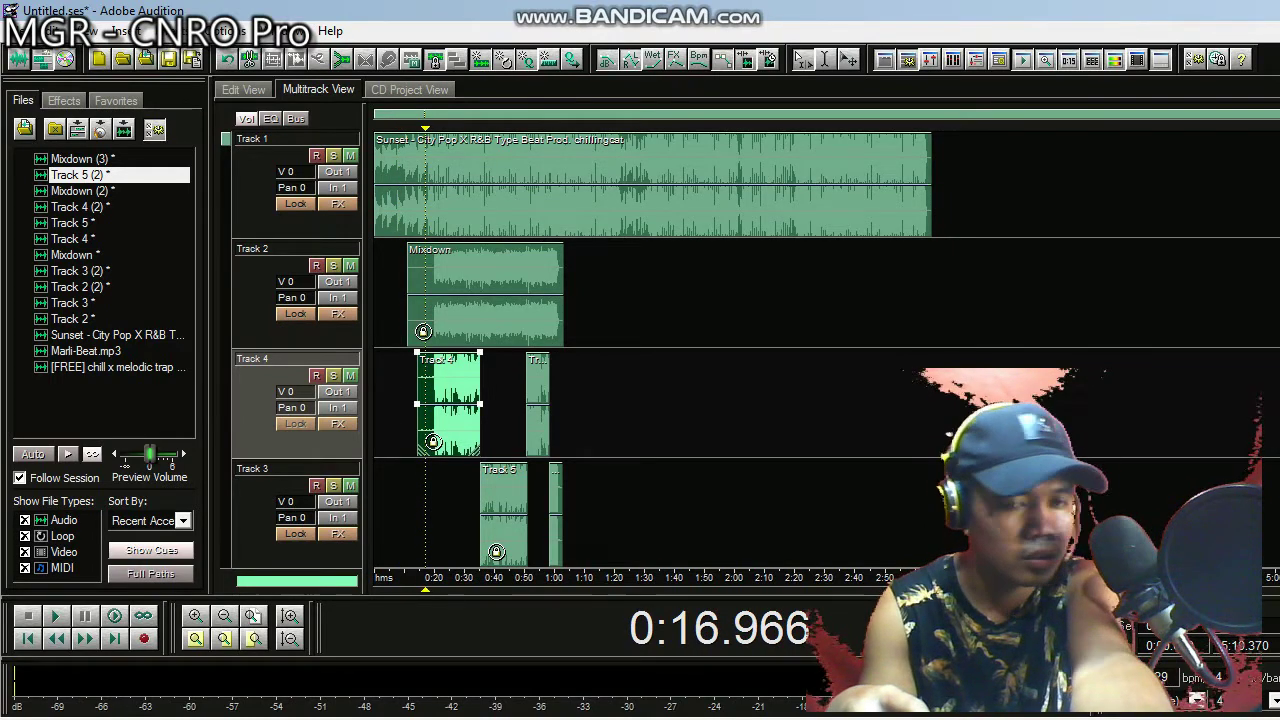
key("space")
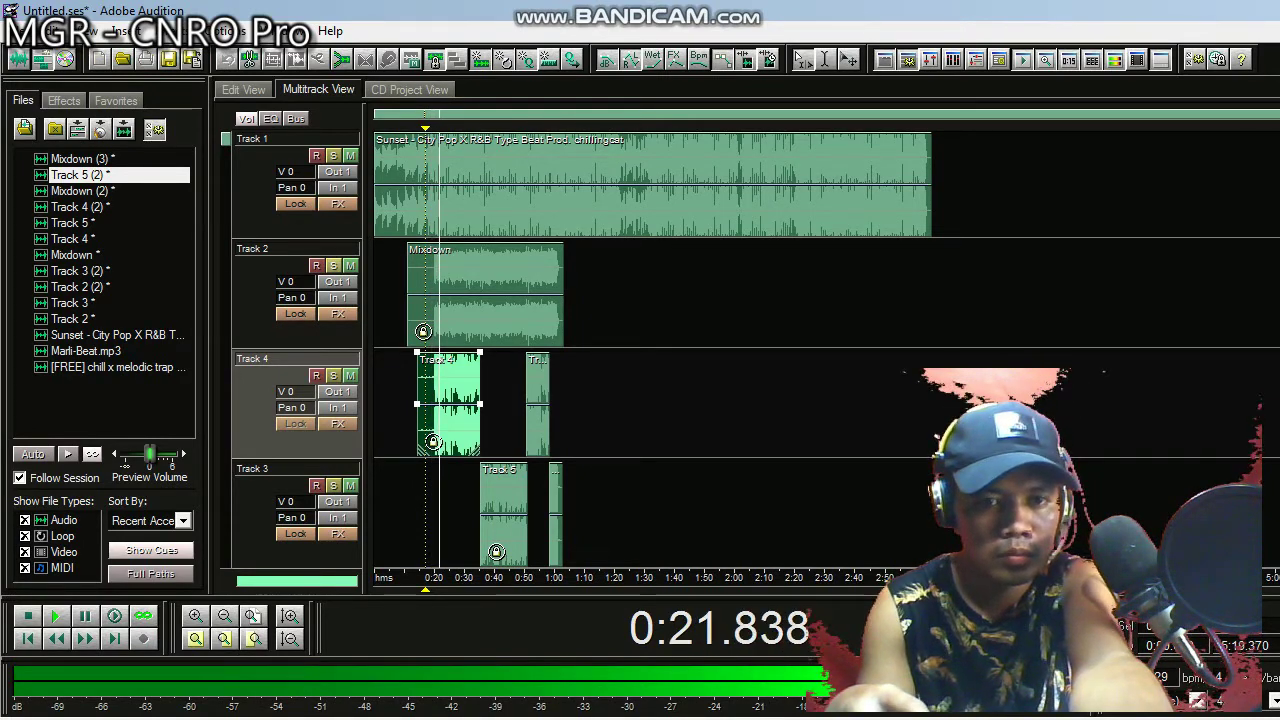
left_click(350, 265)
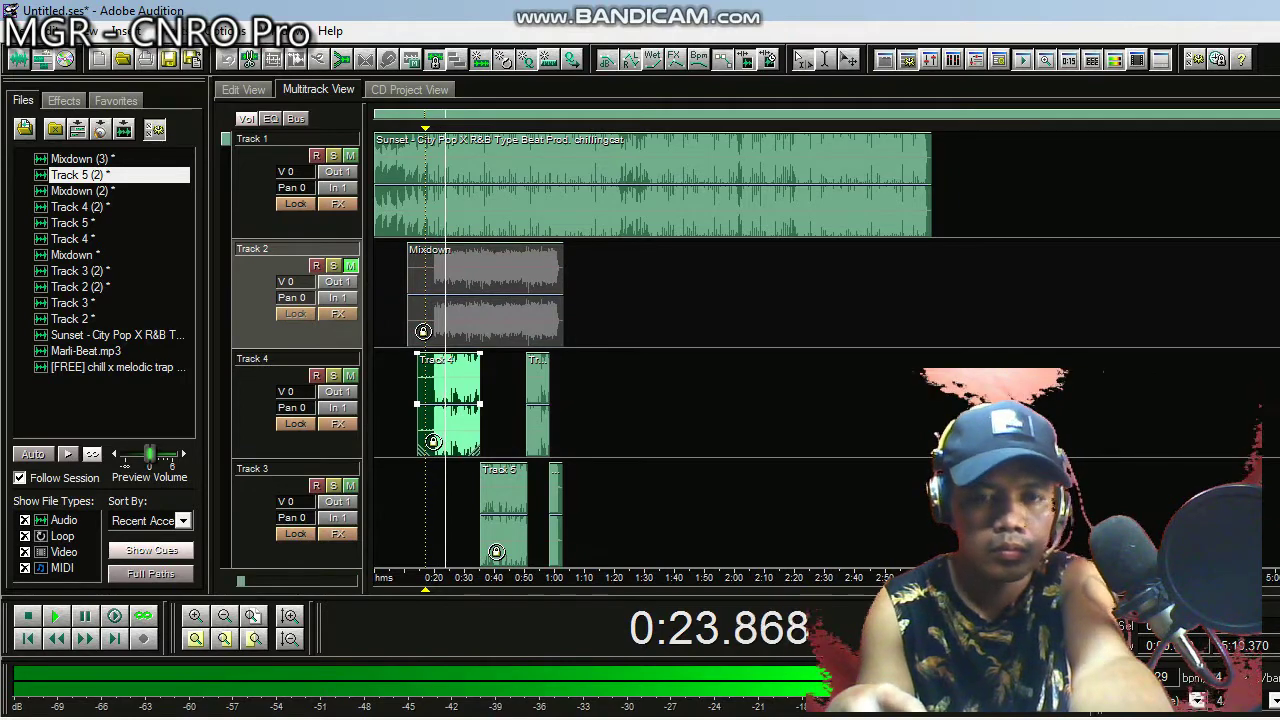
key("space")
key("space")
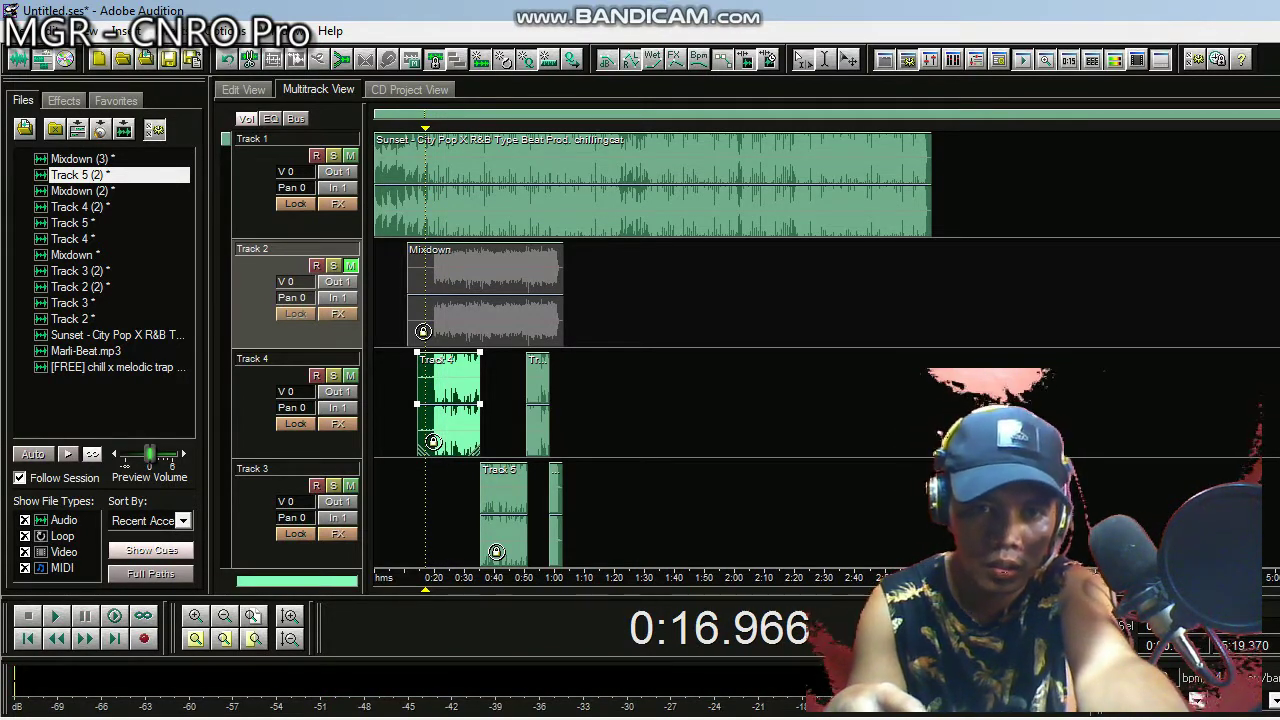
left_click(351, 266)
Audition the session with Track 4 muted to compare it, stop playback and unmute the track
left_click(351, 376)
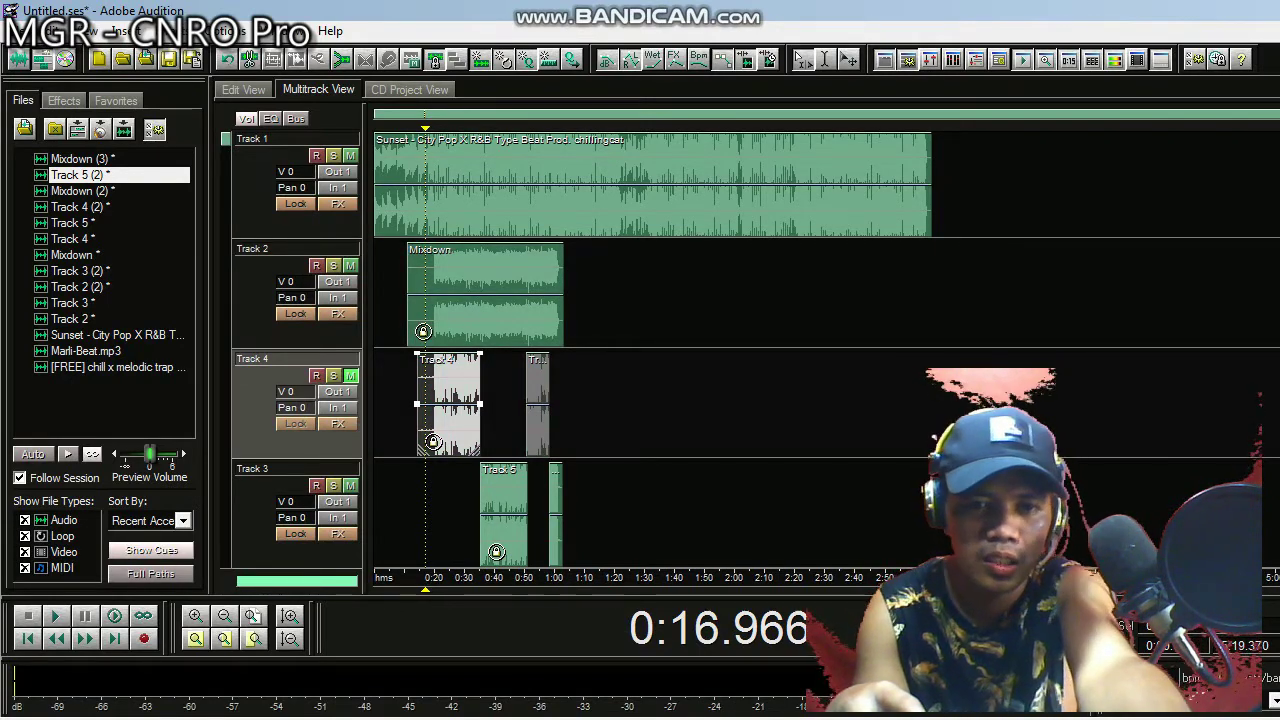
key("space")
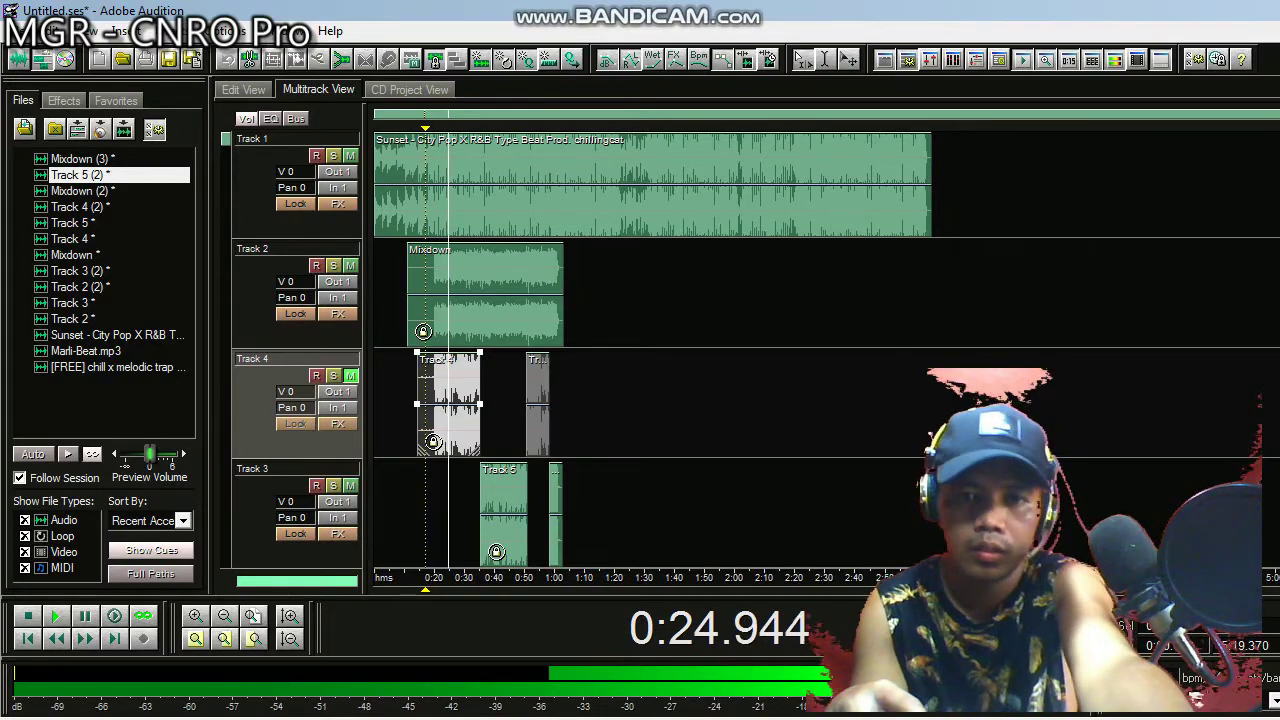
key("space")
left_click(407, 405)
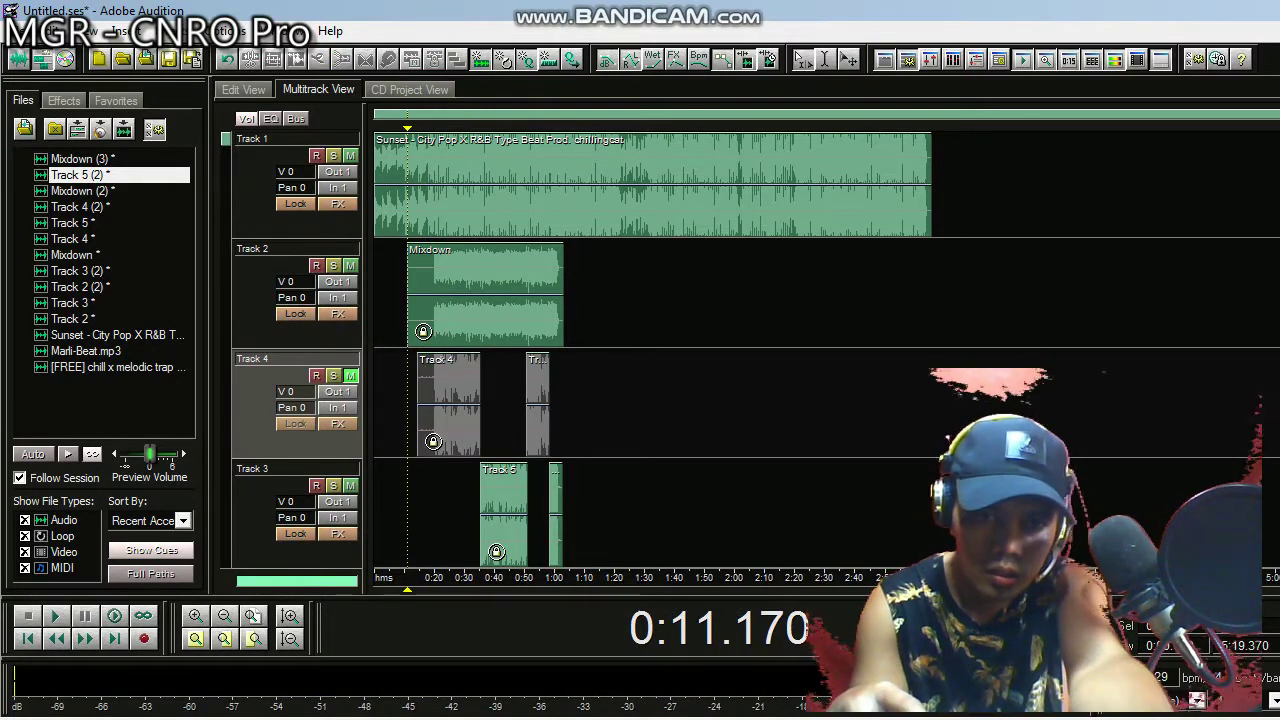
left_click(350, 375)
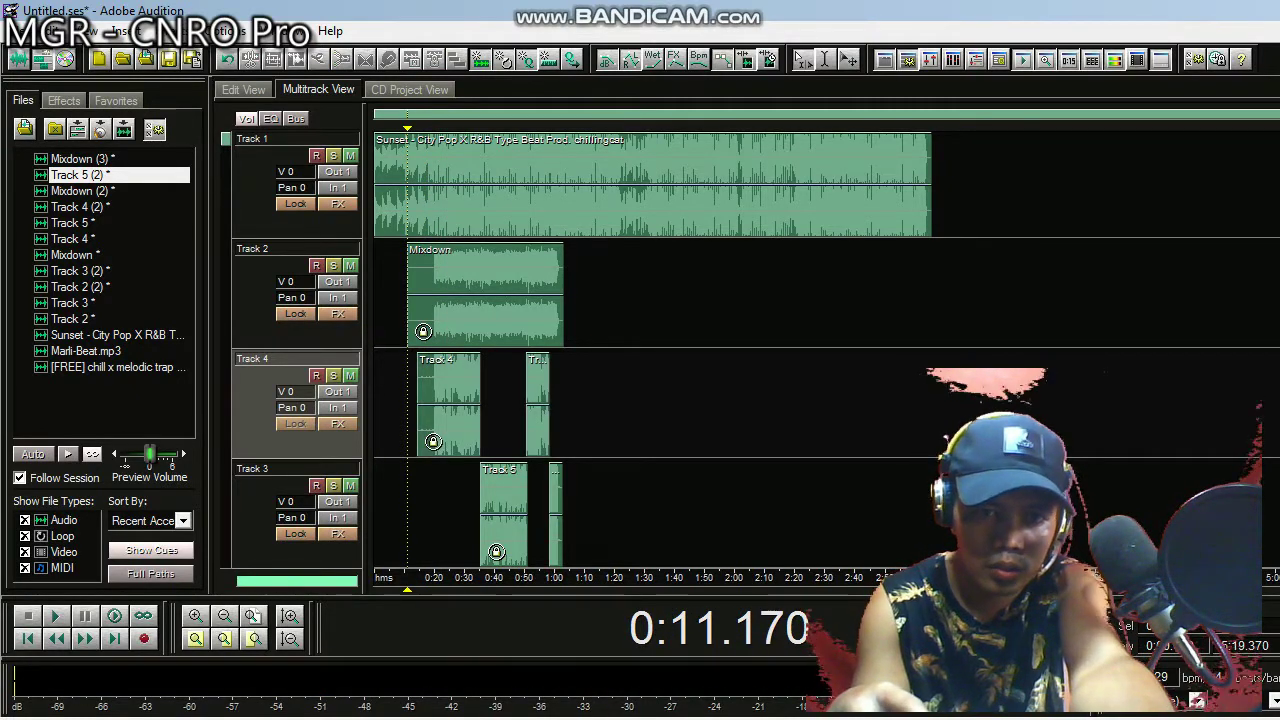
Select all the clips on Track 4 and Track 3 and mix them down to a new file
left_click(396, 405)
key("v")
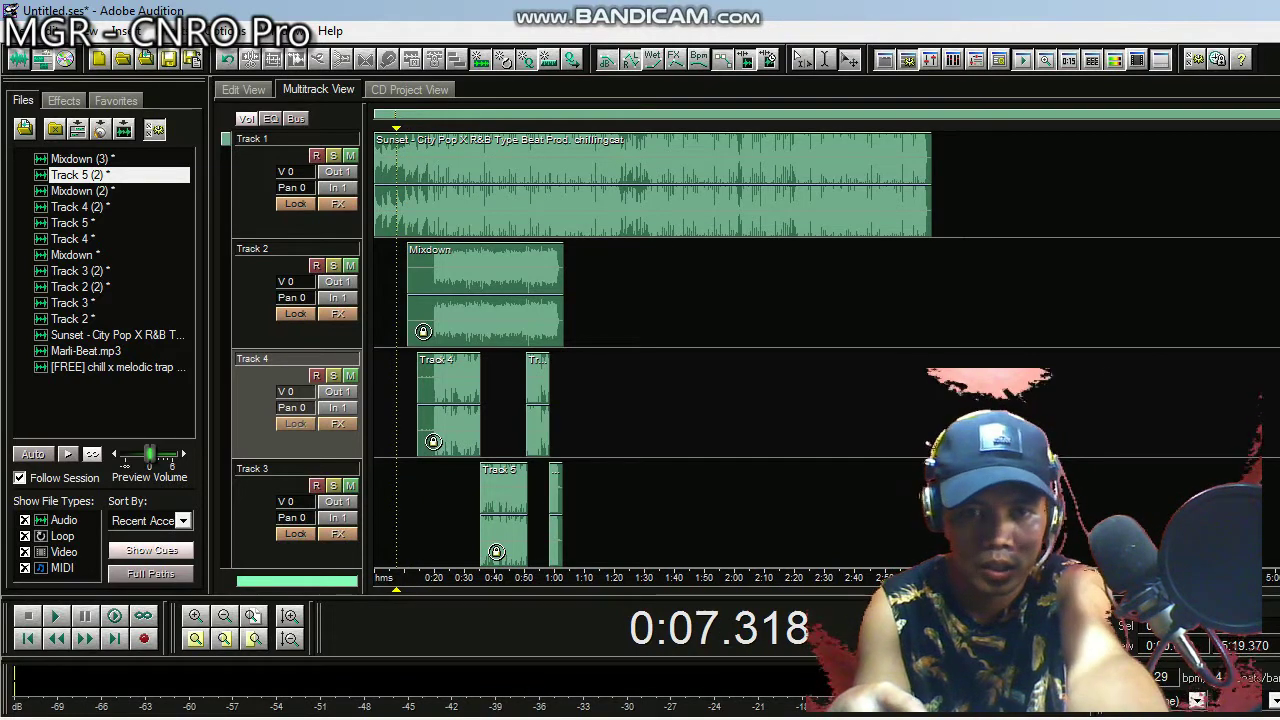
left_click_drag(397, 414, 559, 477)
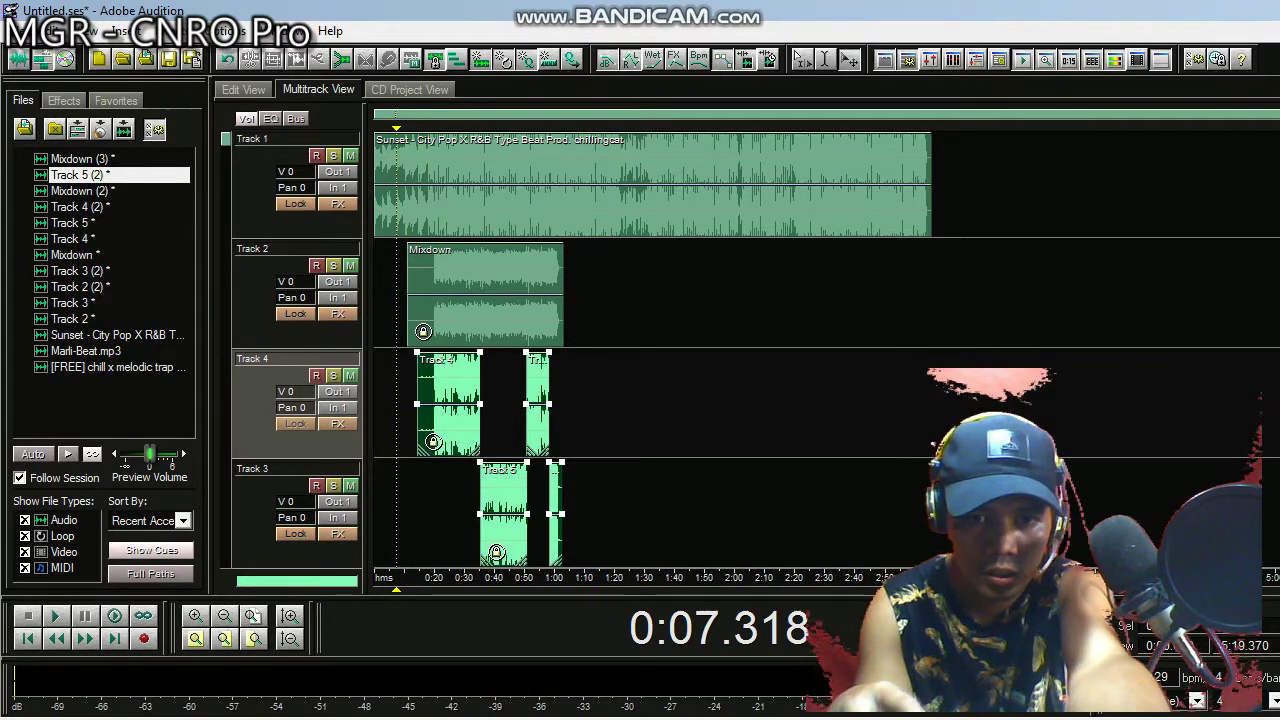
right_click(438, 420)
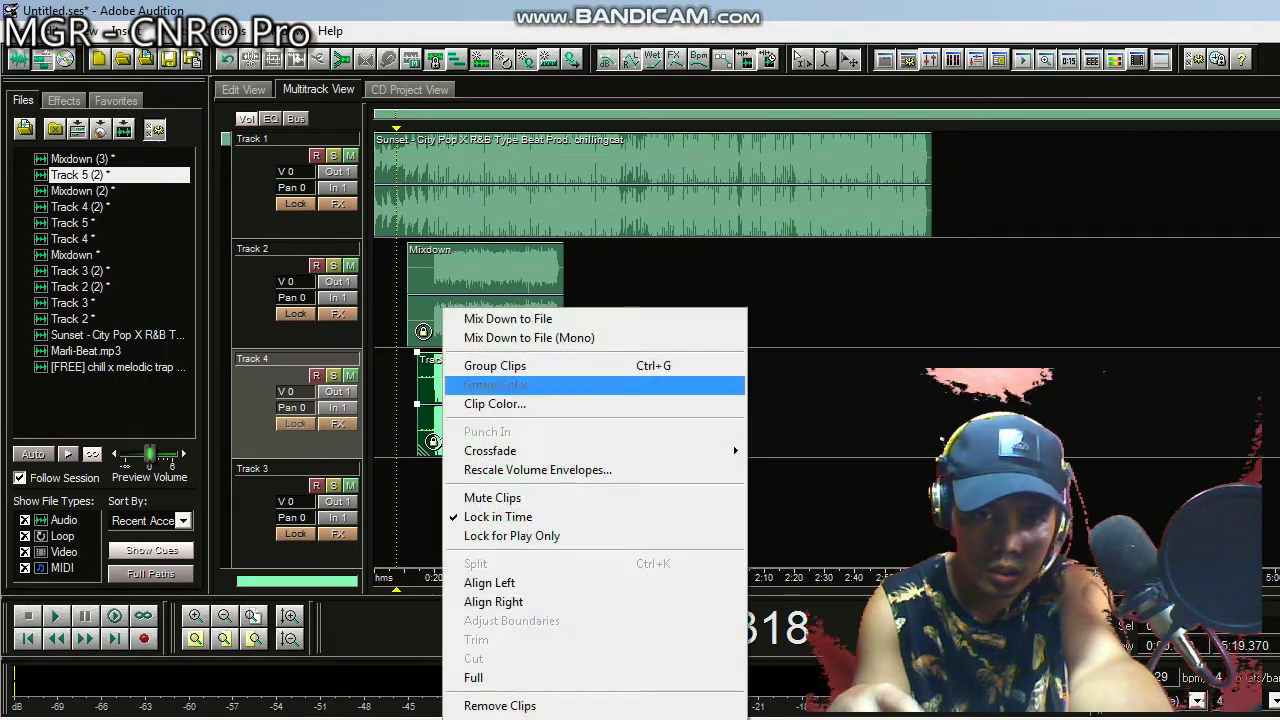
left_click(480, 318)
left_click(683, 410)
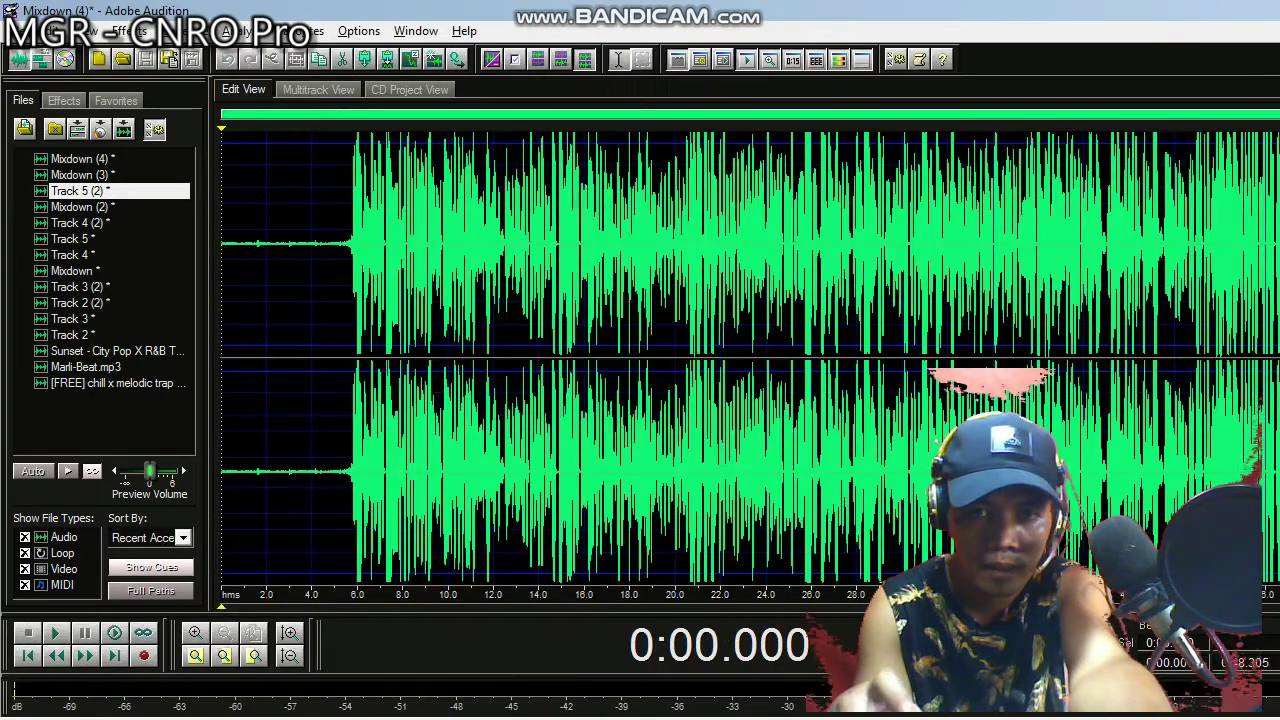
Select a short noise-only stretch in the quiet lead-in of the mixdown, from about 0:02.17 to 0:02.41
left_click(348, 358)
scroll(303, 340, "up", 12)
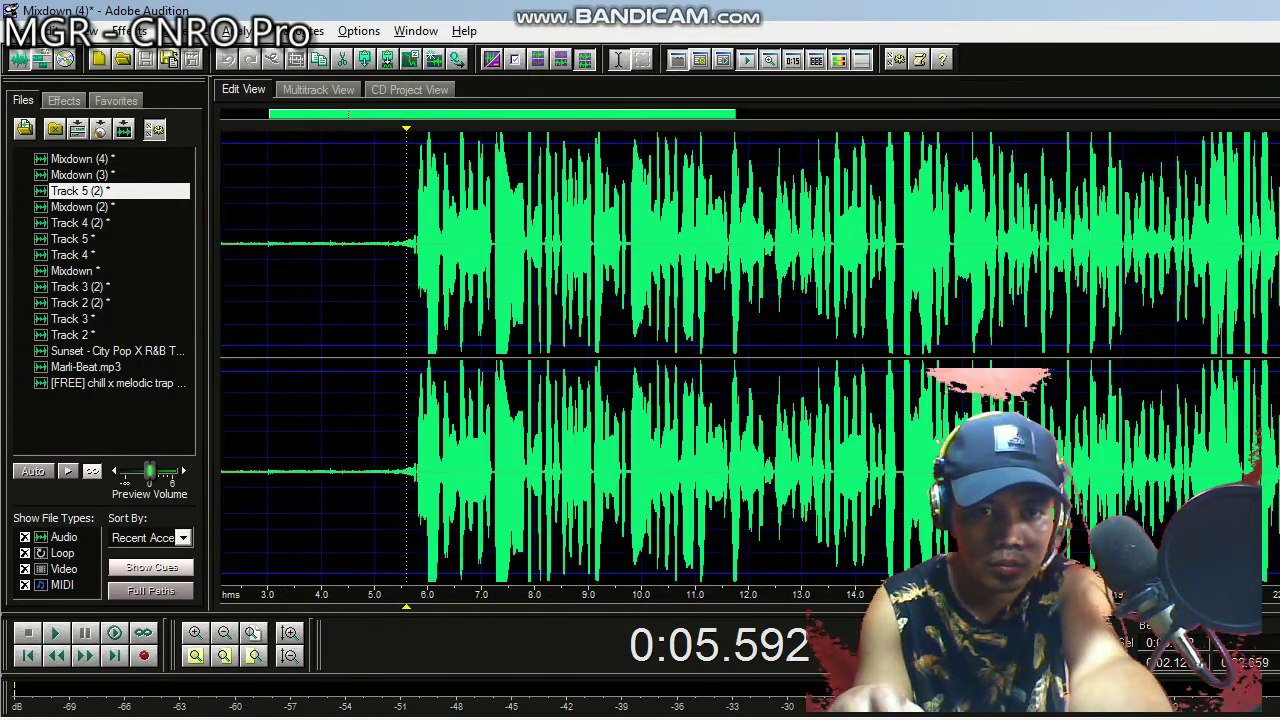
scroll(303, 340, "down", 7)
scroll(300, 340, "down", 3)
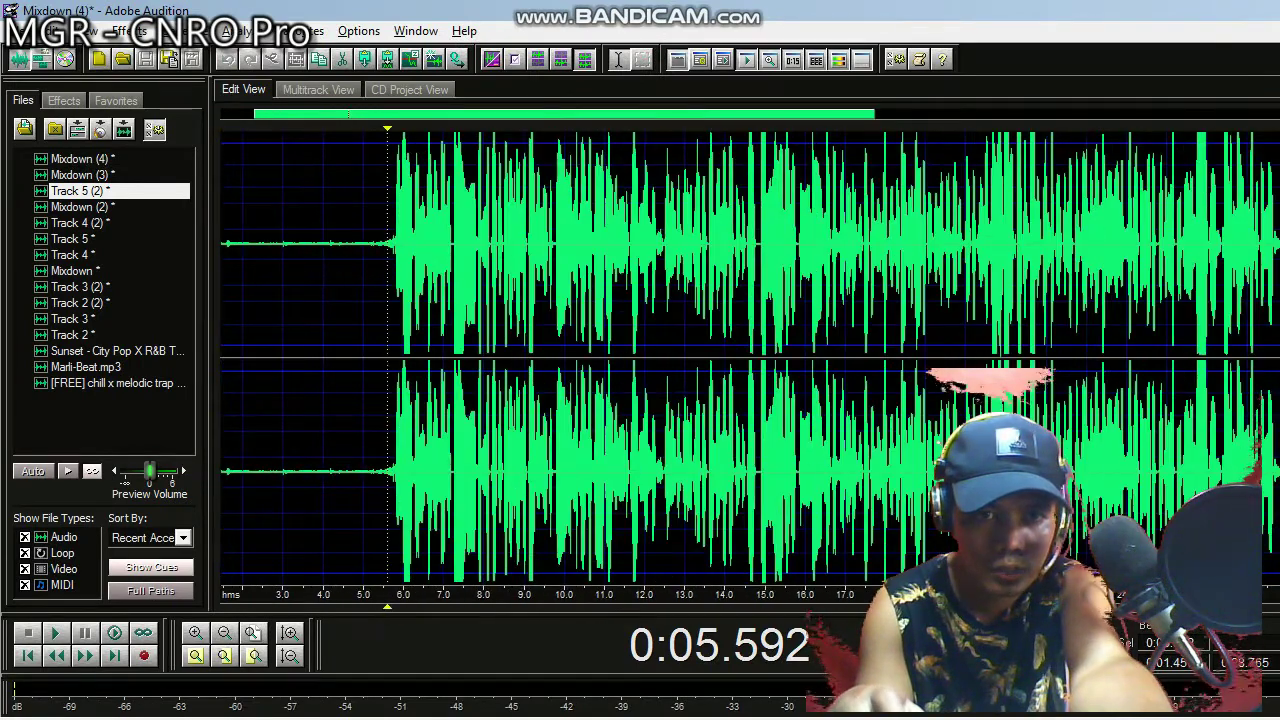
scroll(280, 340, "up", 7)
scroll(270, 340, "down", 8)
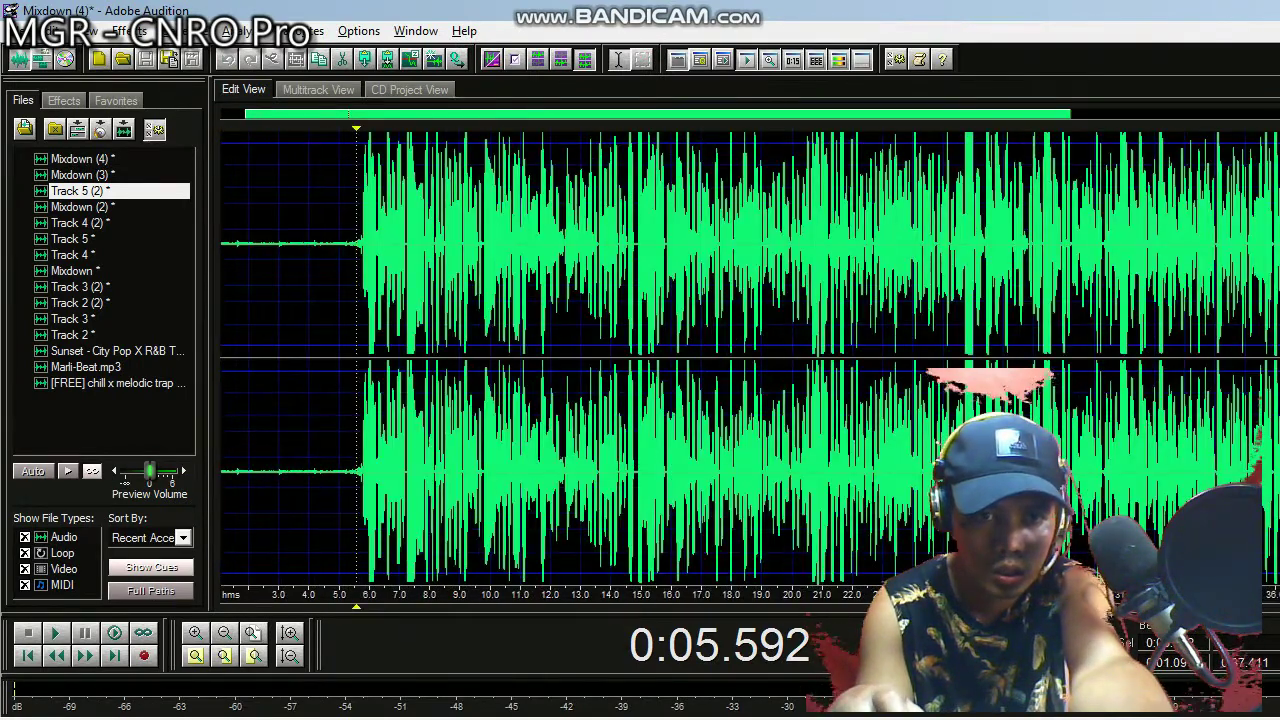
scroll(248, 340, "up", 8)
left_click_drag(392, 300, 556, 300)
scroll(750, 350, "down", 5)
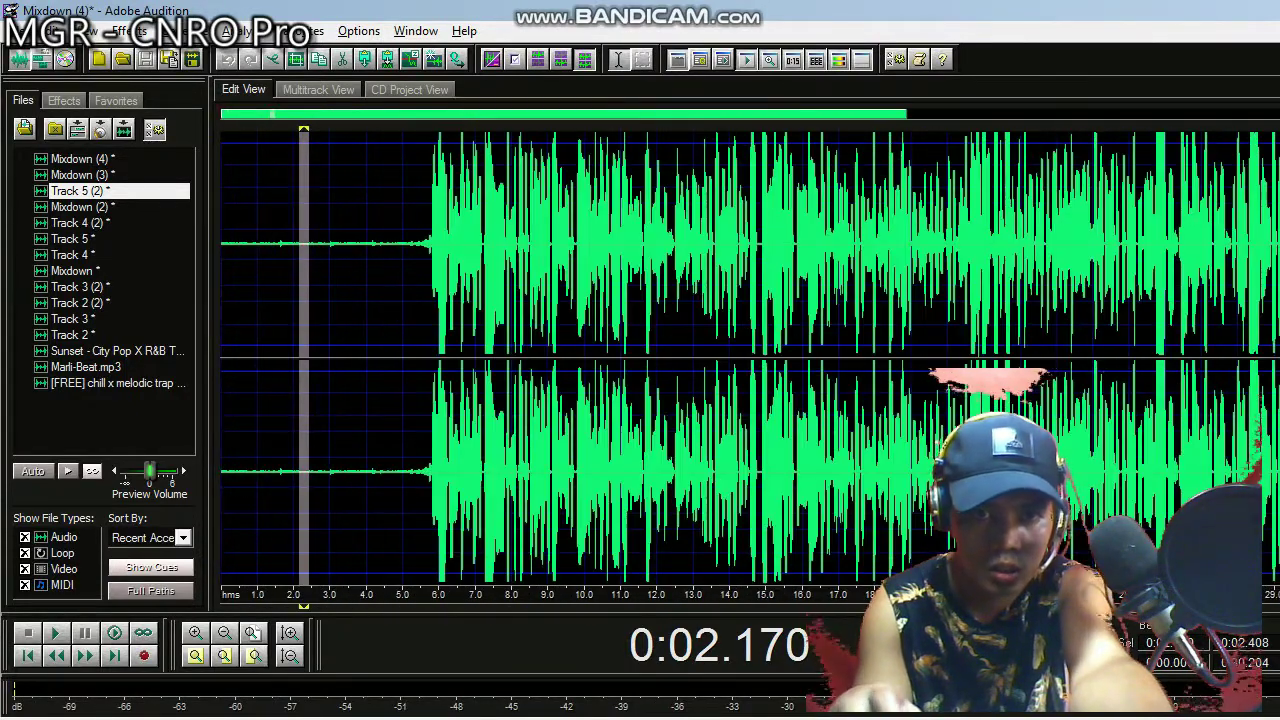
scroll(750, 350, "down", 2)
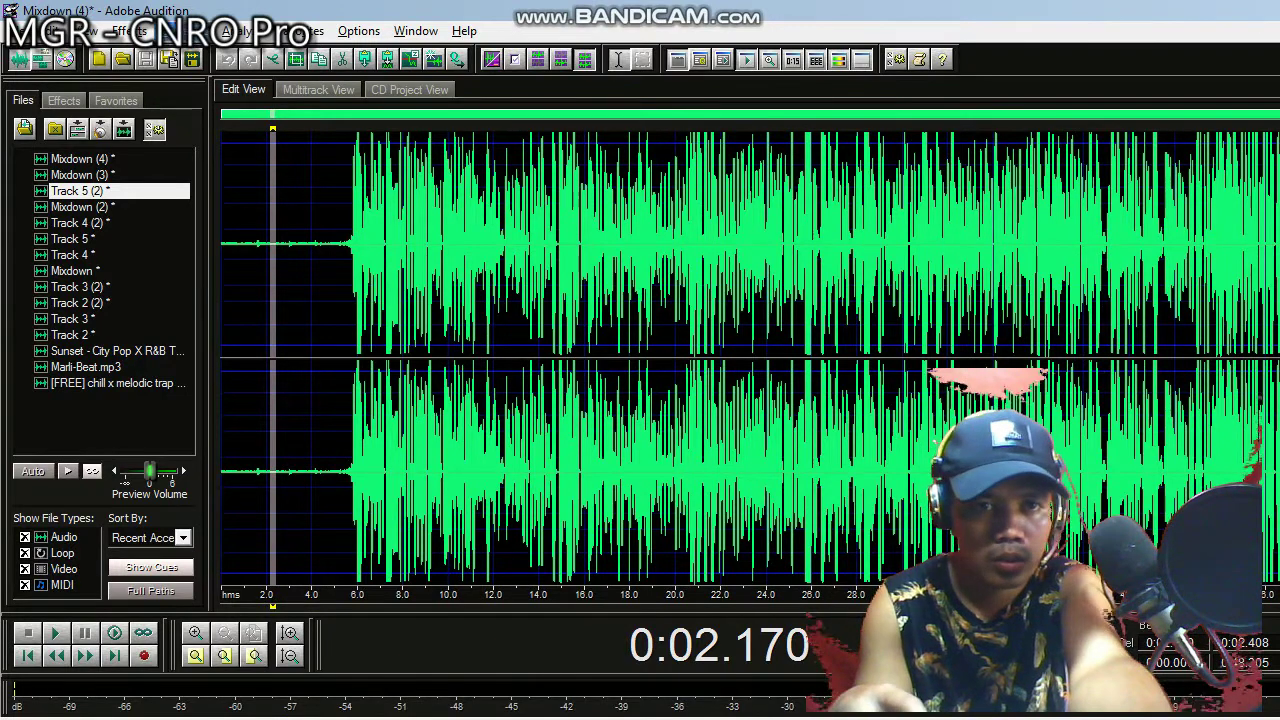
Capture a noise profile from the selected stretch and apply Noise Reduction to the entire file
left_click(130, 30)
mouse_move(180, 194)
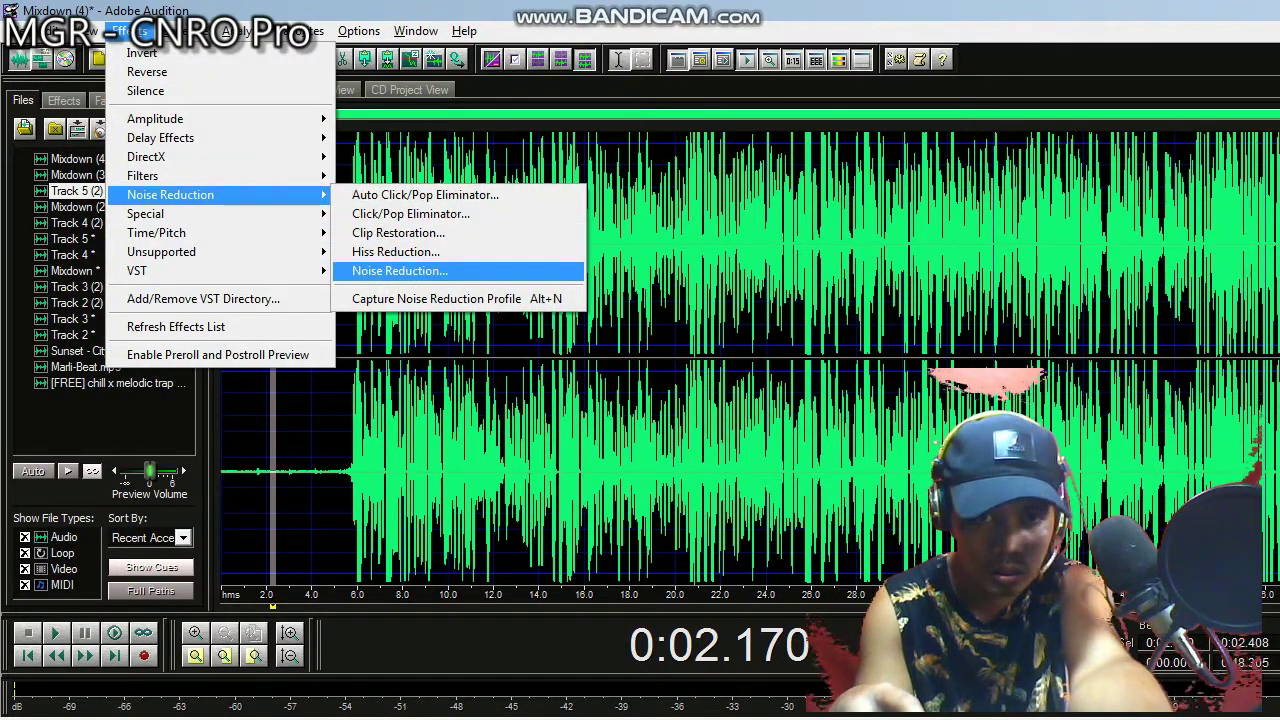
left_click(400, 271)
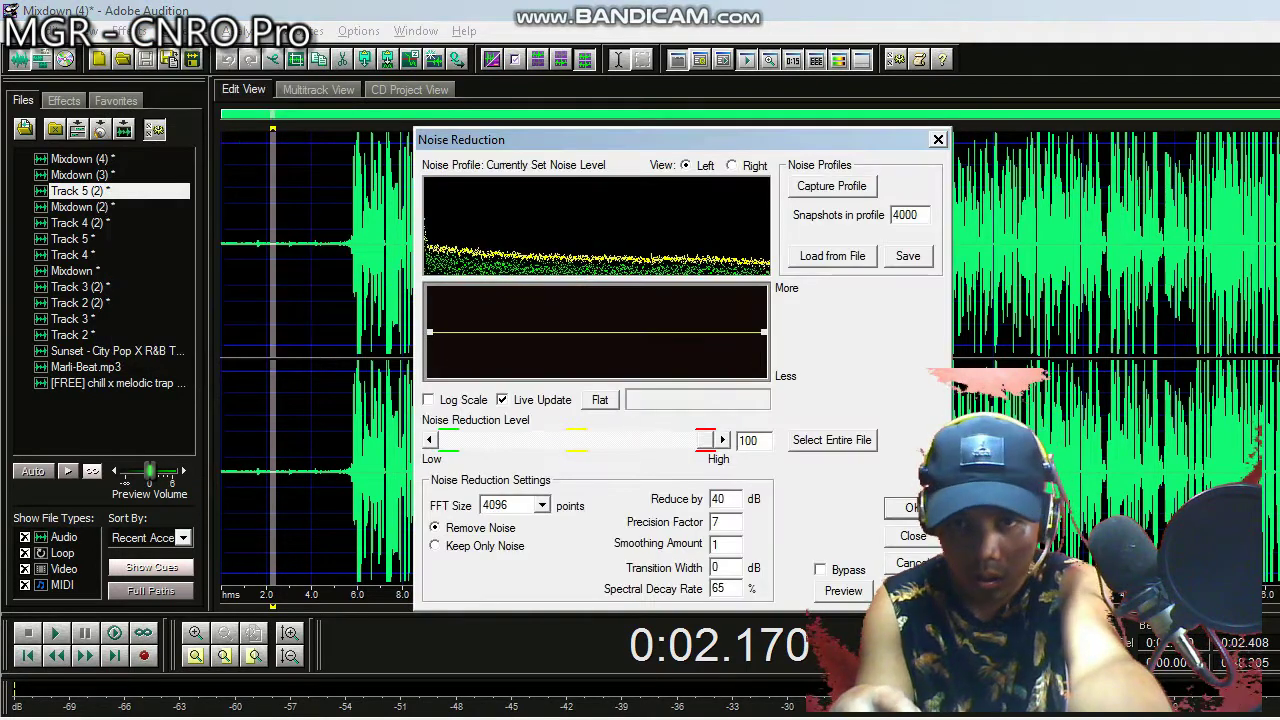
left_click(832, 186)
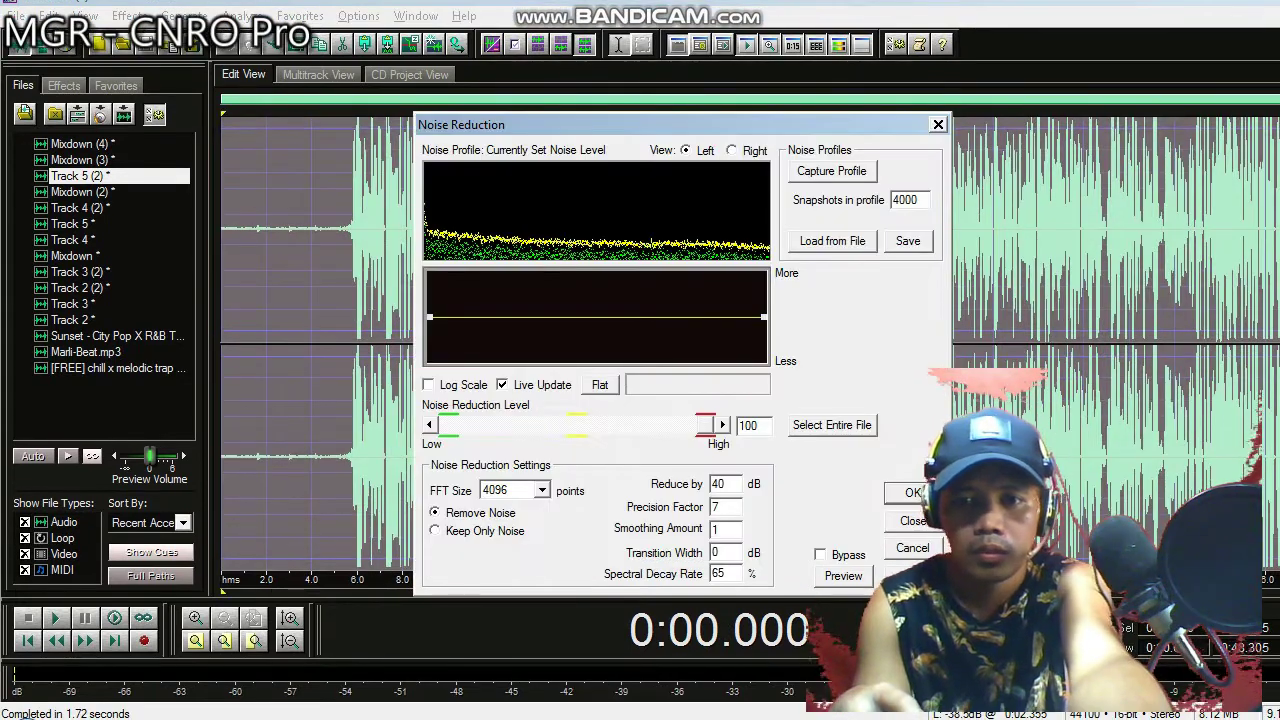
left_click(914, 493)
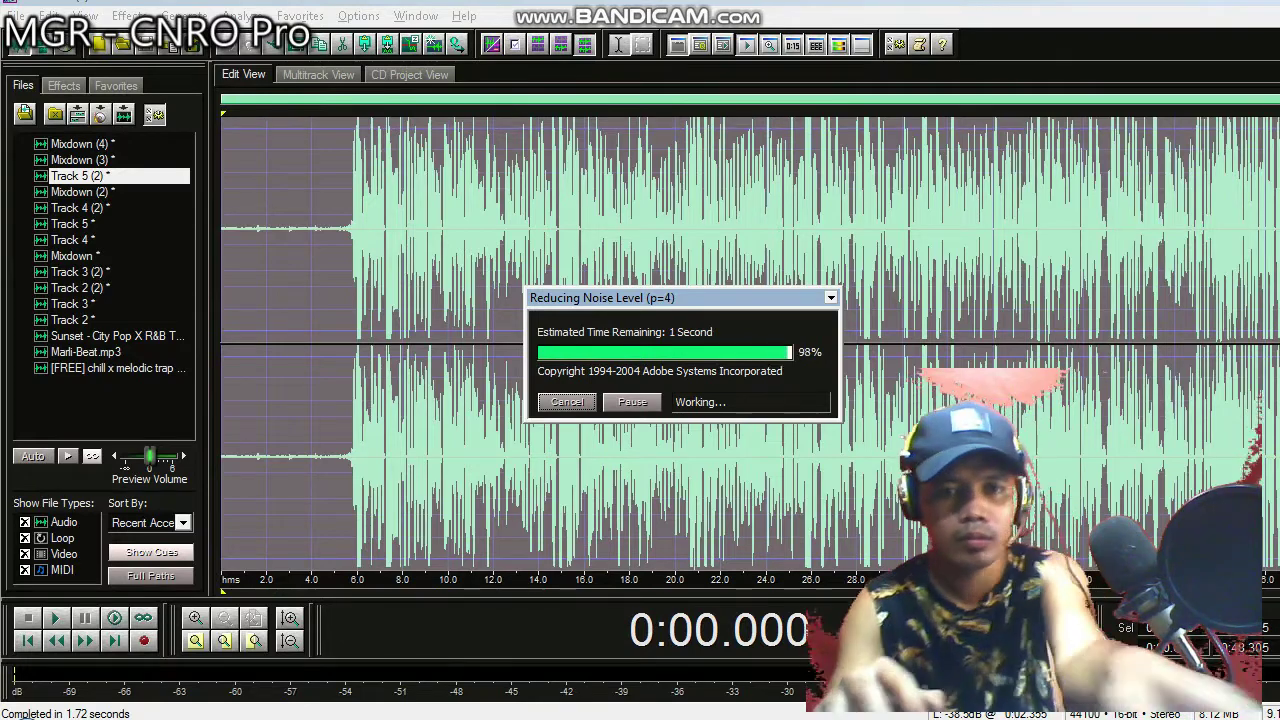
Silence the lead-in from the start of the file up to the vocal onset at about 0:05.8
left_click(341, 250)
scroll(353, 250, "up", 8)
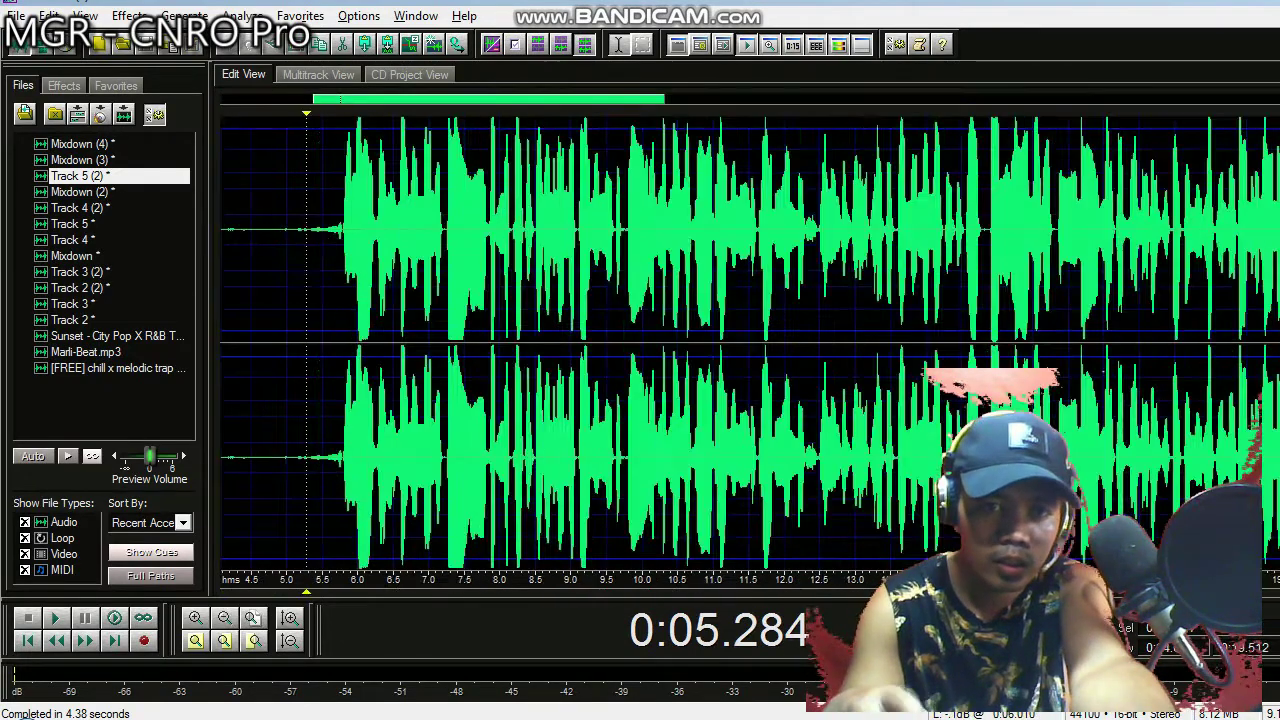
left_click(325, 250)
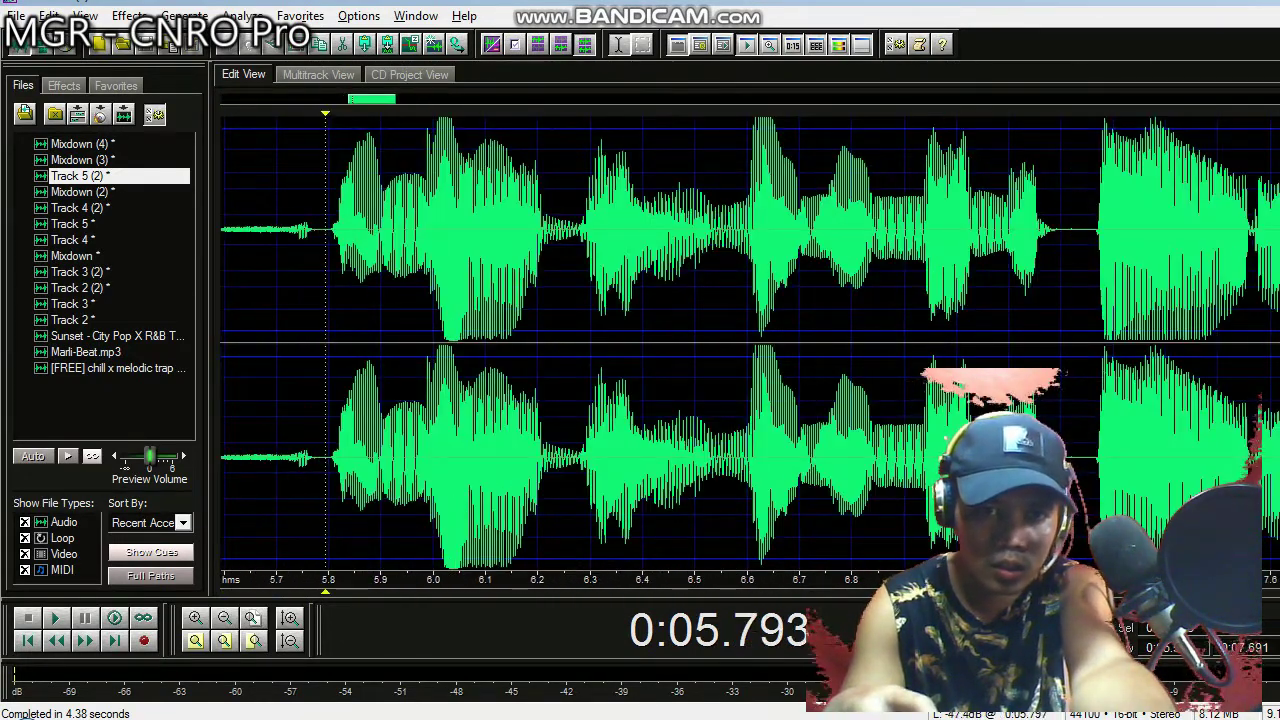
scroll(325, 250, "down", 2)
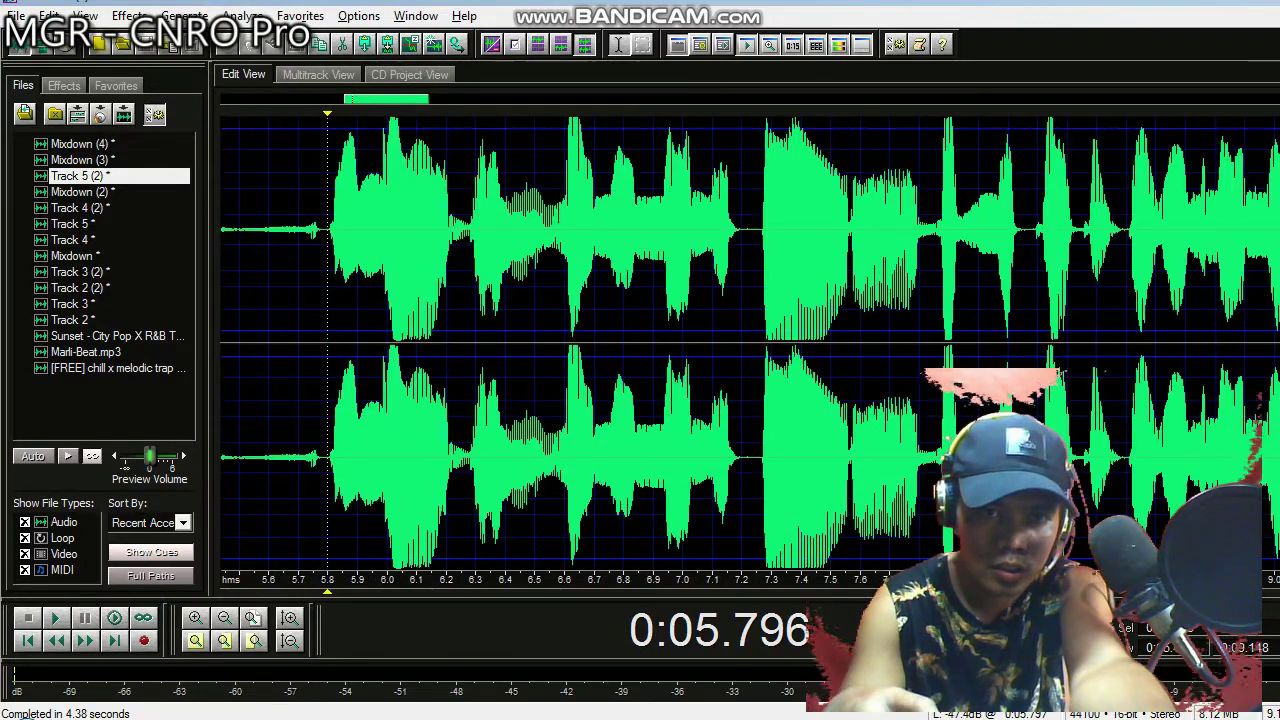
left_click_drag(327, 250, 200, 250)
scroll(480, 255, "down", 3)
right_click(534, 258)
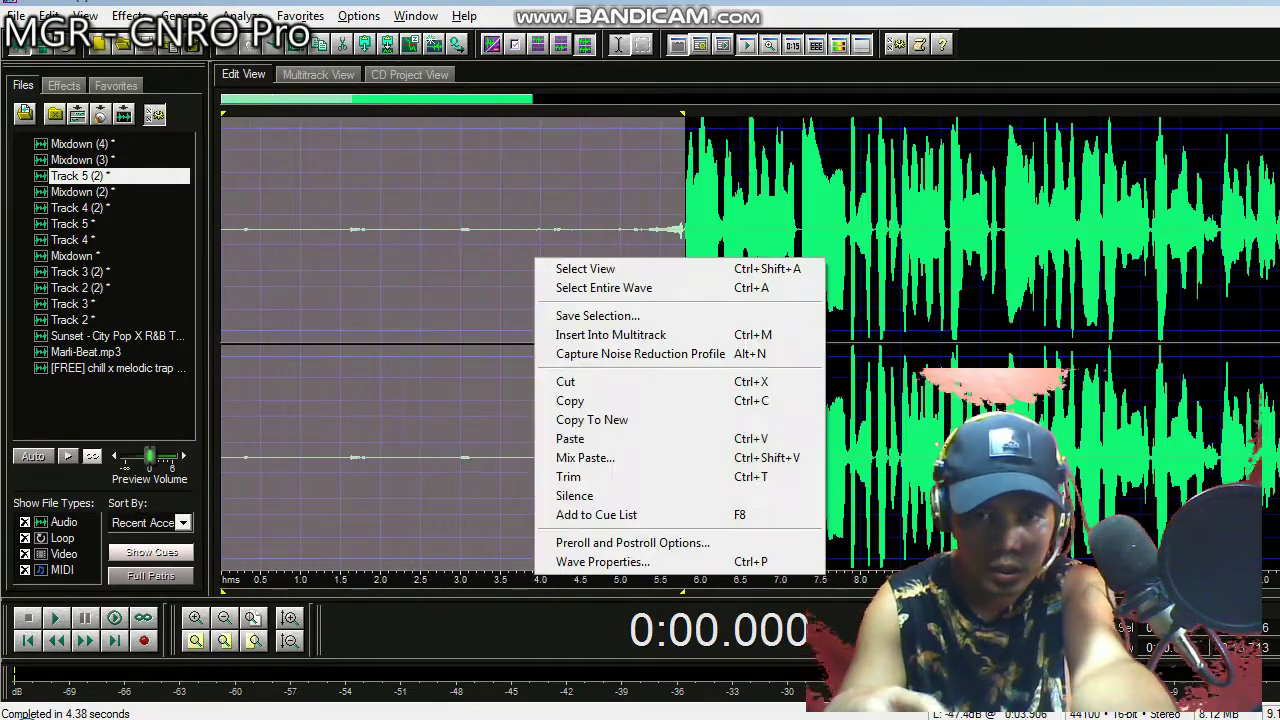
left_click(574, 495)
scroll(574, 495, "down", 3)
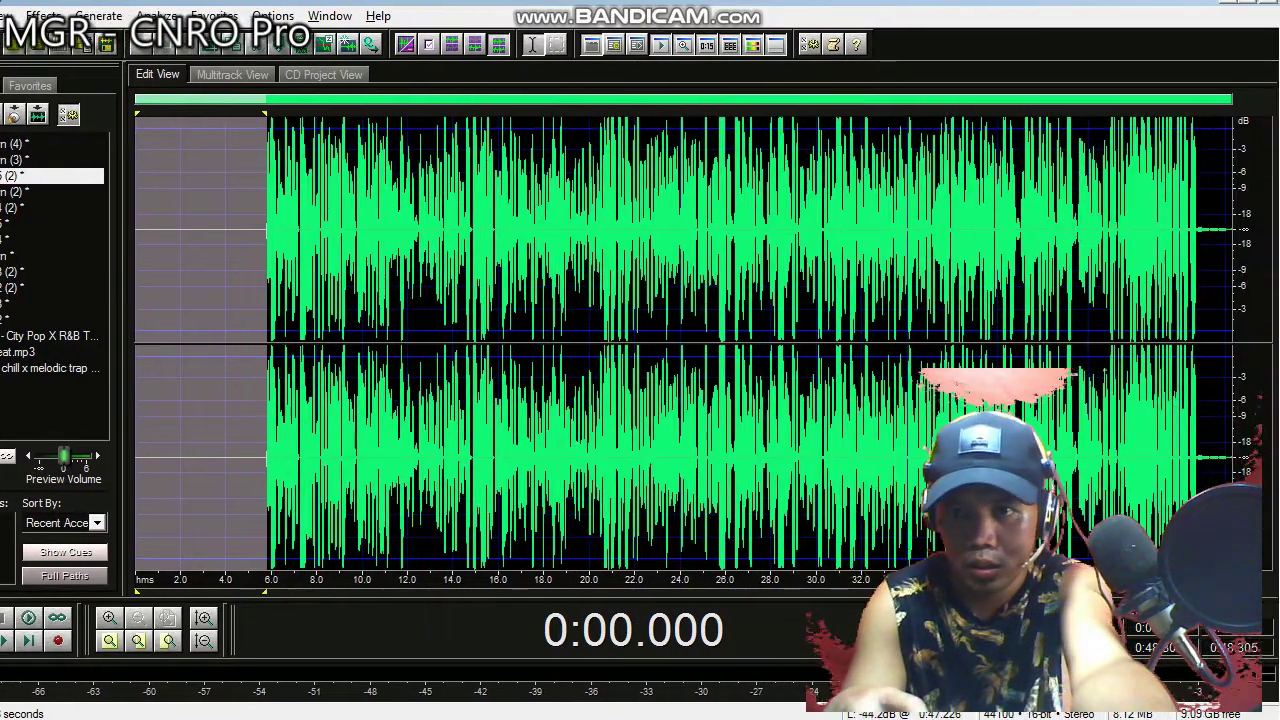
Silence the tail after the last vocal phrase, from about 0:46.73 to the end of the file
left_click(1200, 250)
scroll(1199, 250, "up", 5)
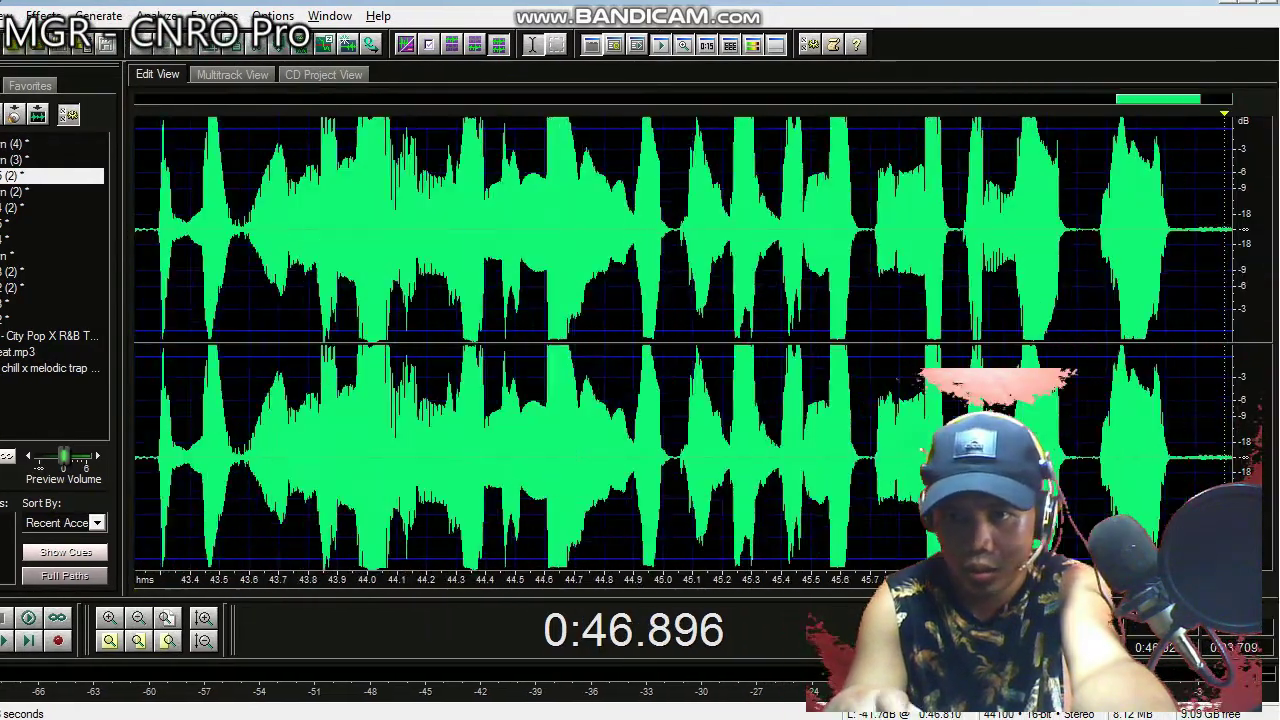
scroll(1197, 250, "up", 2)
left_click_drag(1157, 250, 1238, 250)
right_click(855, 187)
left_click(893, 425)
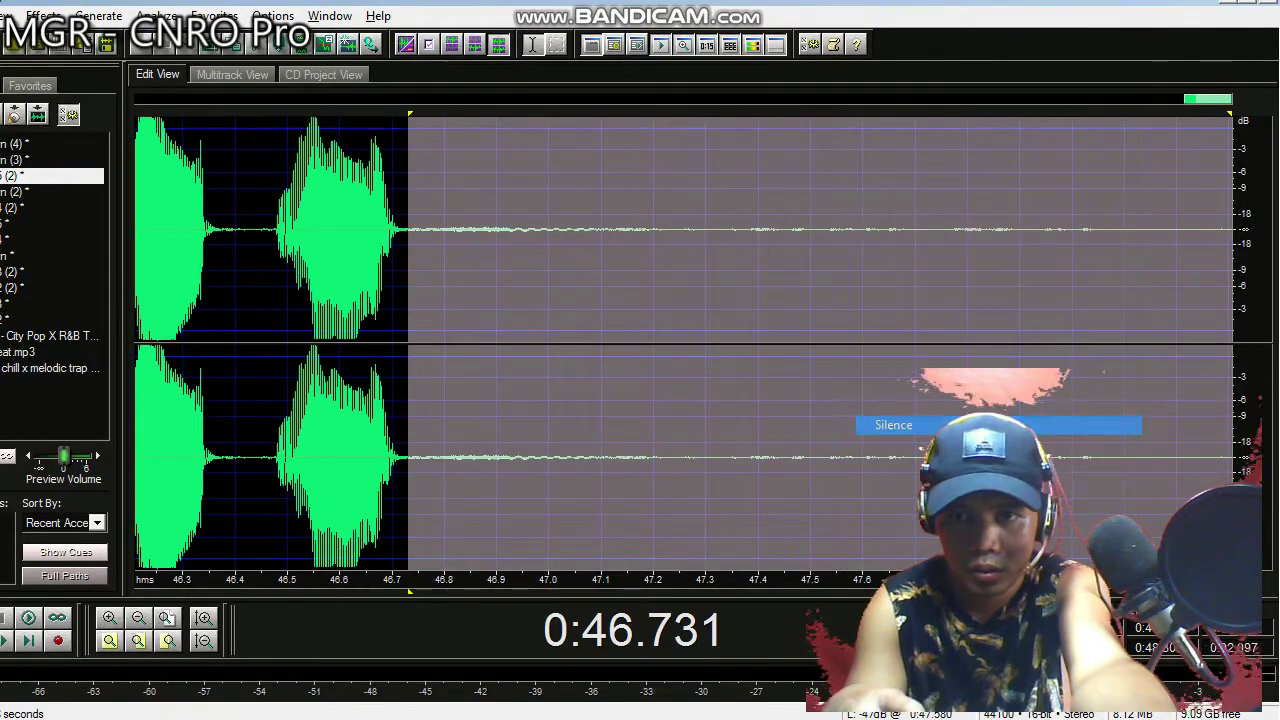
scroll(893, 425, "down", 8)
left_click(526, 425)
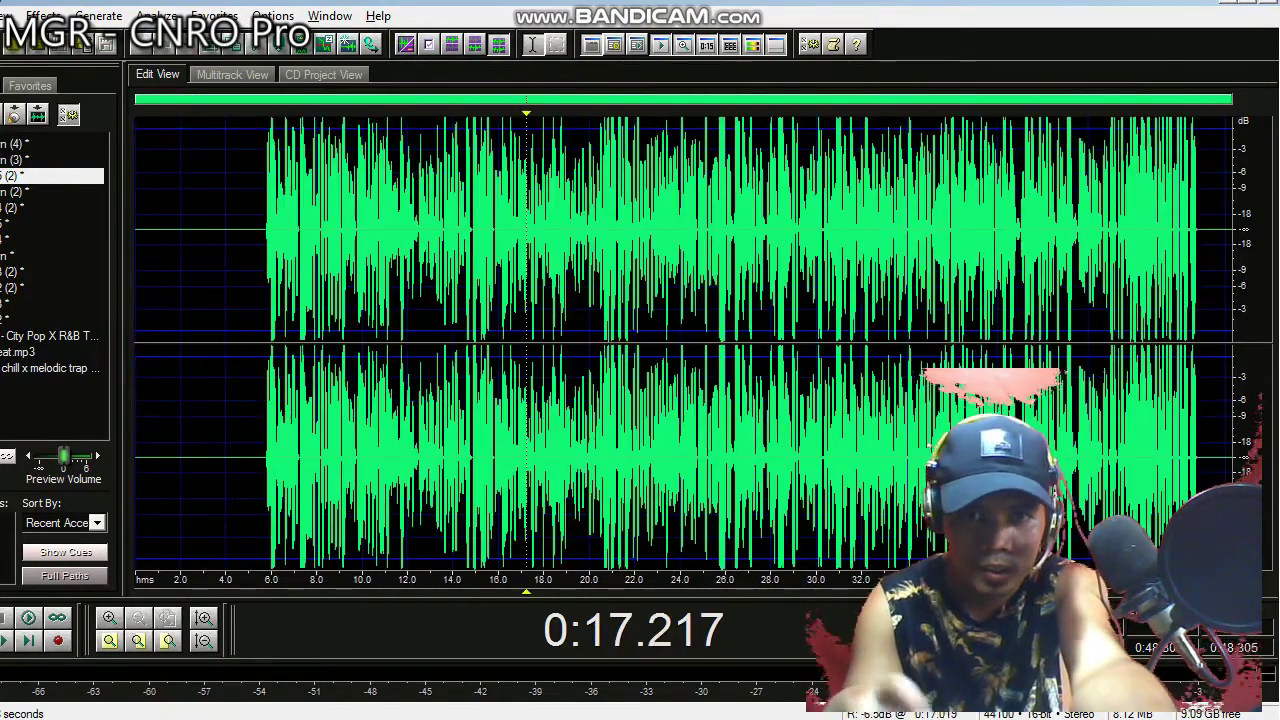
Apply Dynamics Processing to the entire mixdown using the "VocalComp, -24, + 12db, Fast" preset
left_click(130, 31)
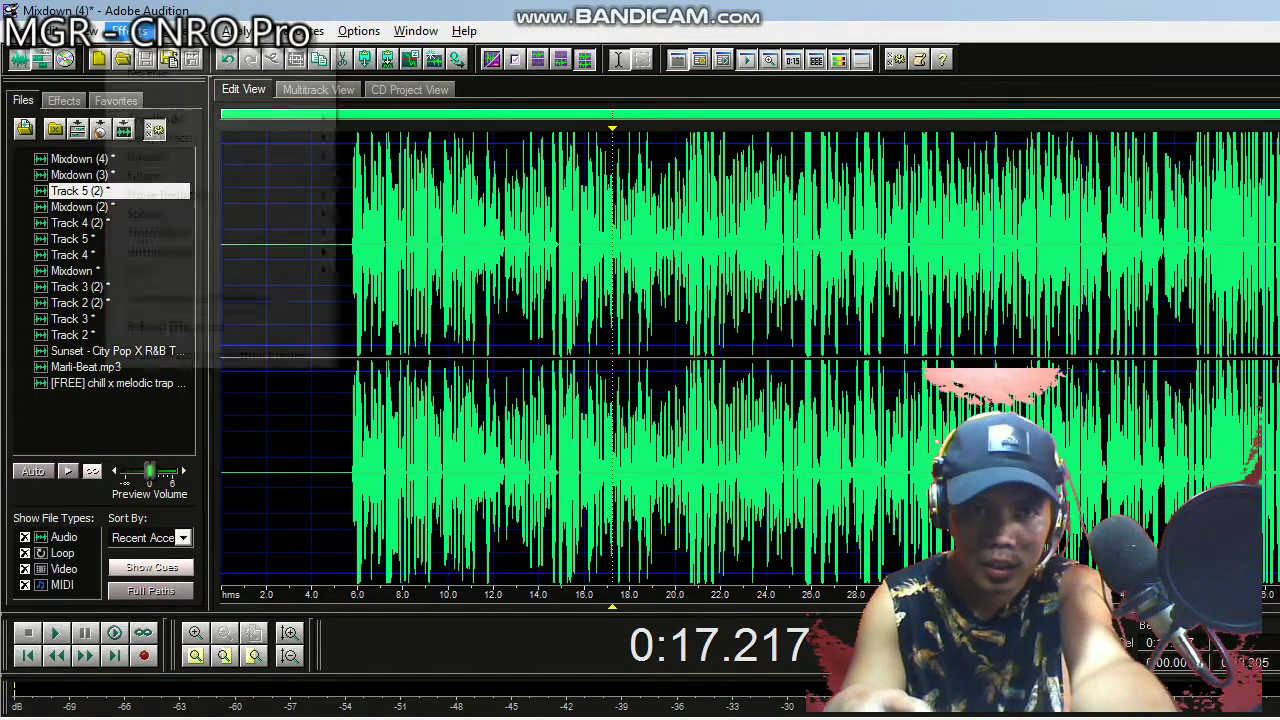
mouse_move(160, 118)
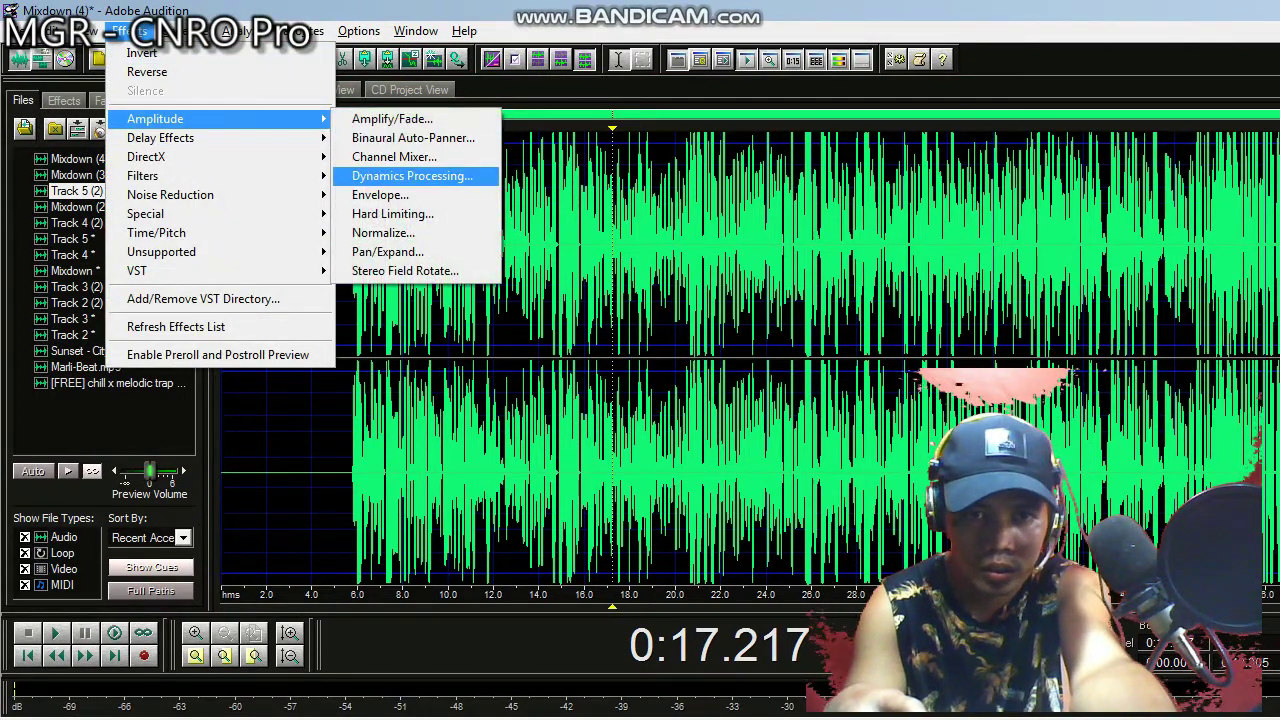
left_click(412, 175)
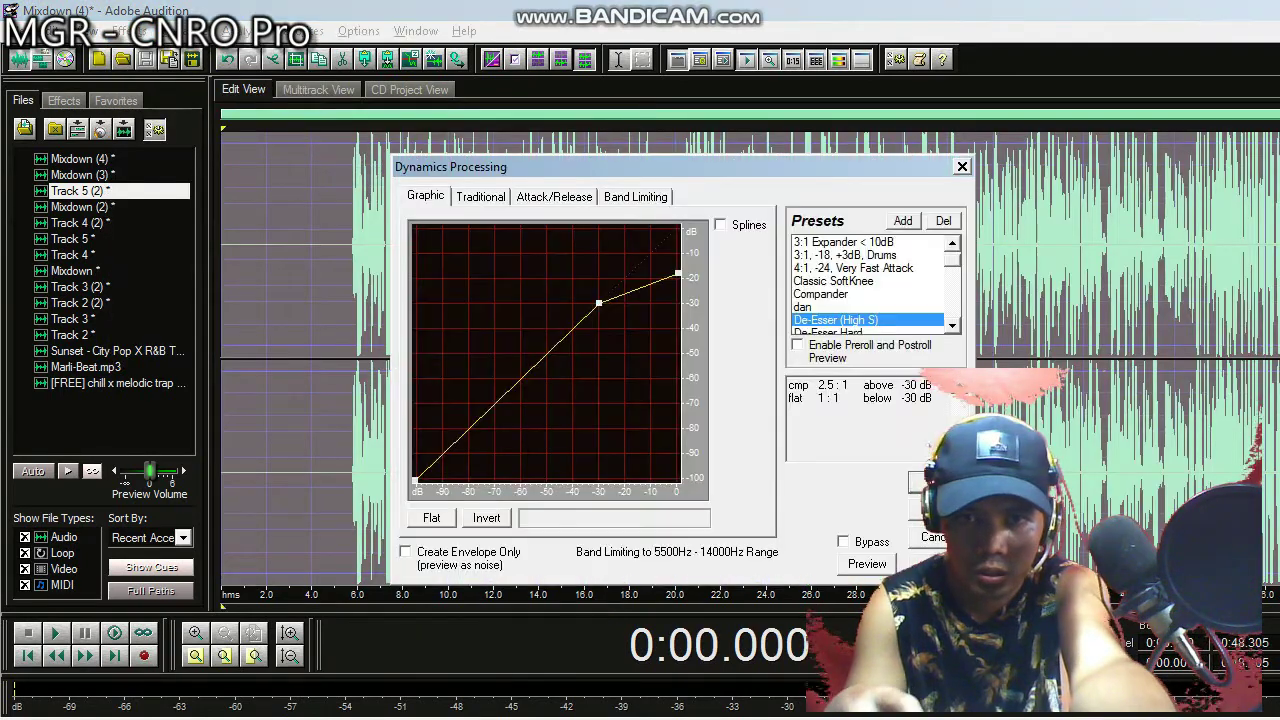
scroll(866, 283, "down", 5)
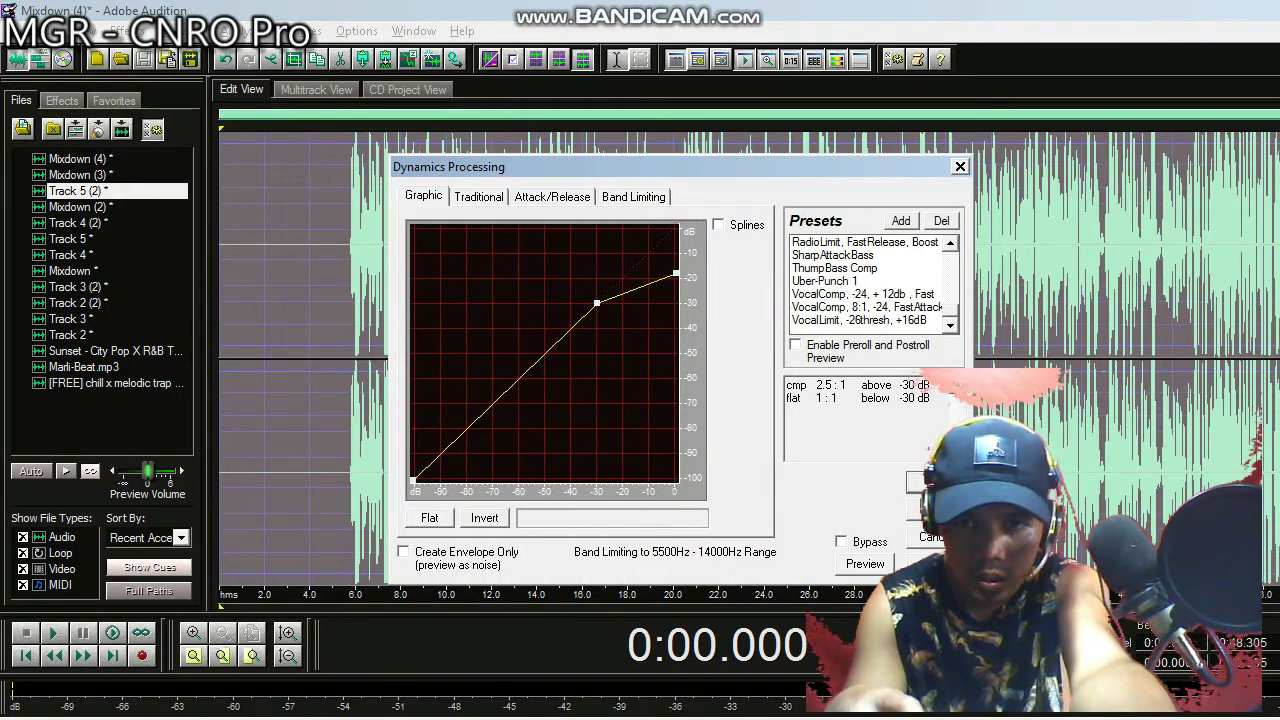
left_click(864, 294)
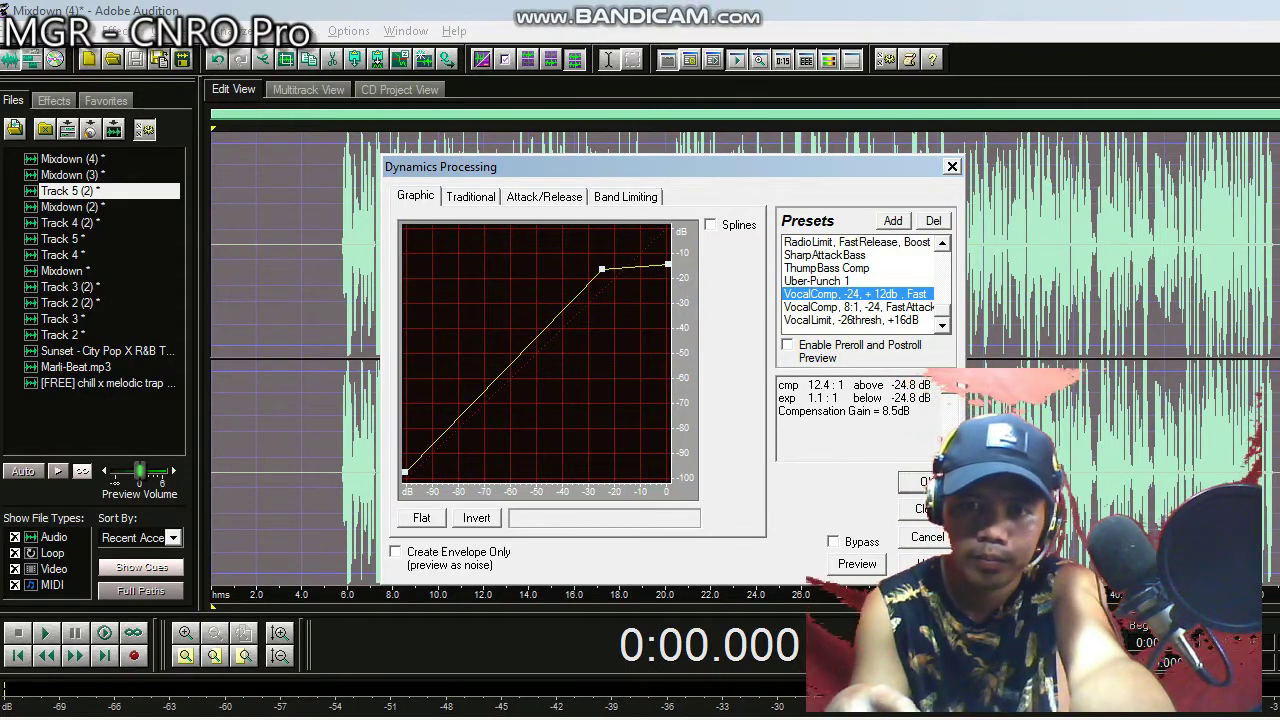
key("Return")
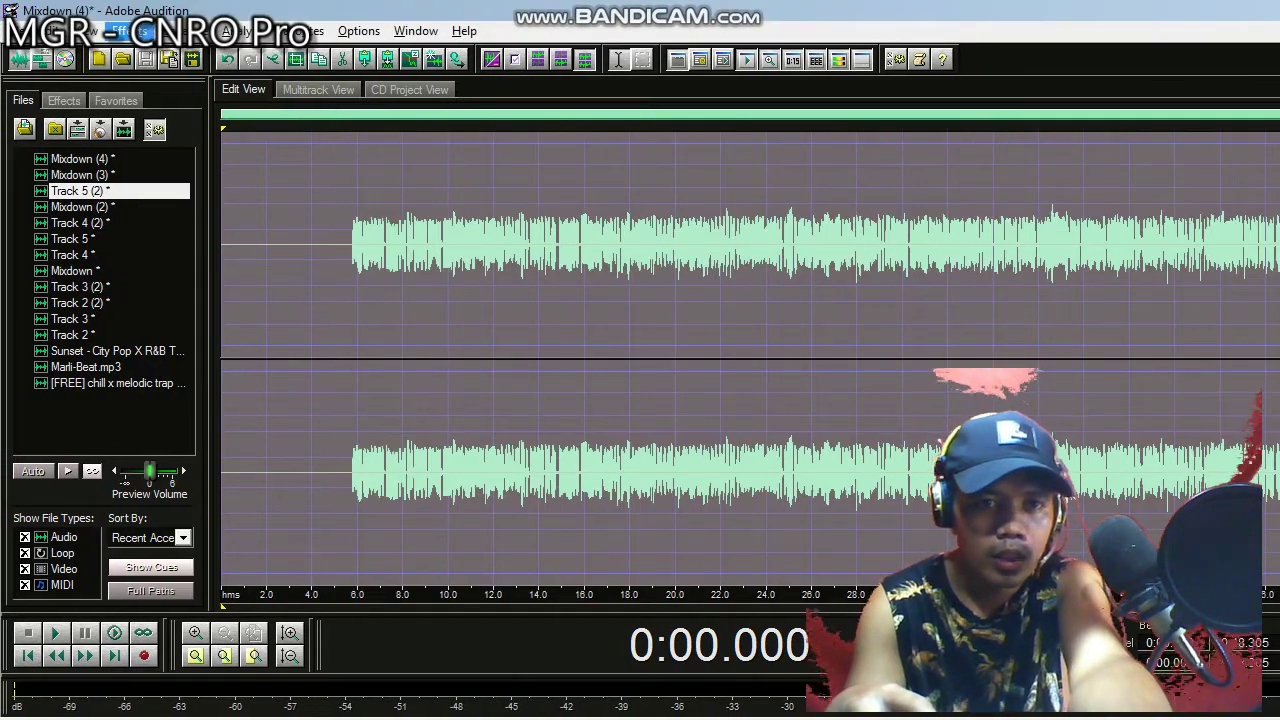
Apply the Channel Mixer to the whole file with the Average preset, mixing 50 of each source into both channels
left_click(129, 31)
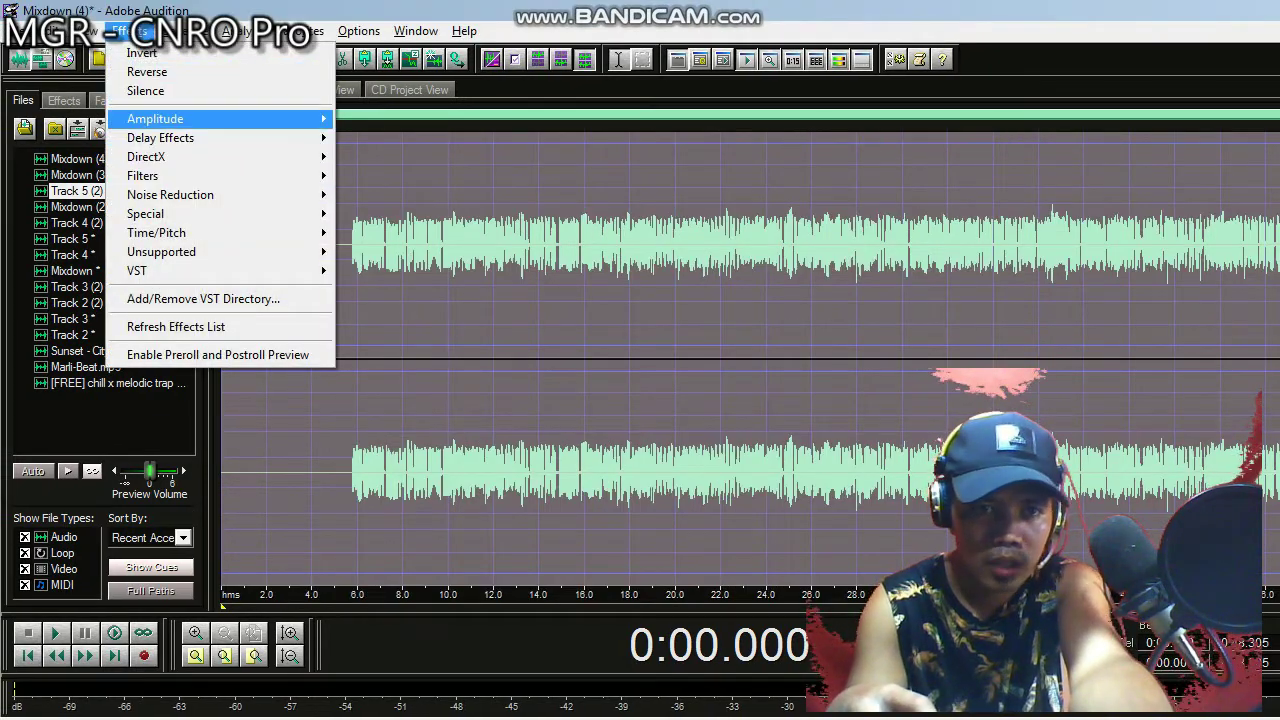
left_click(395, 157)
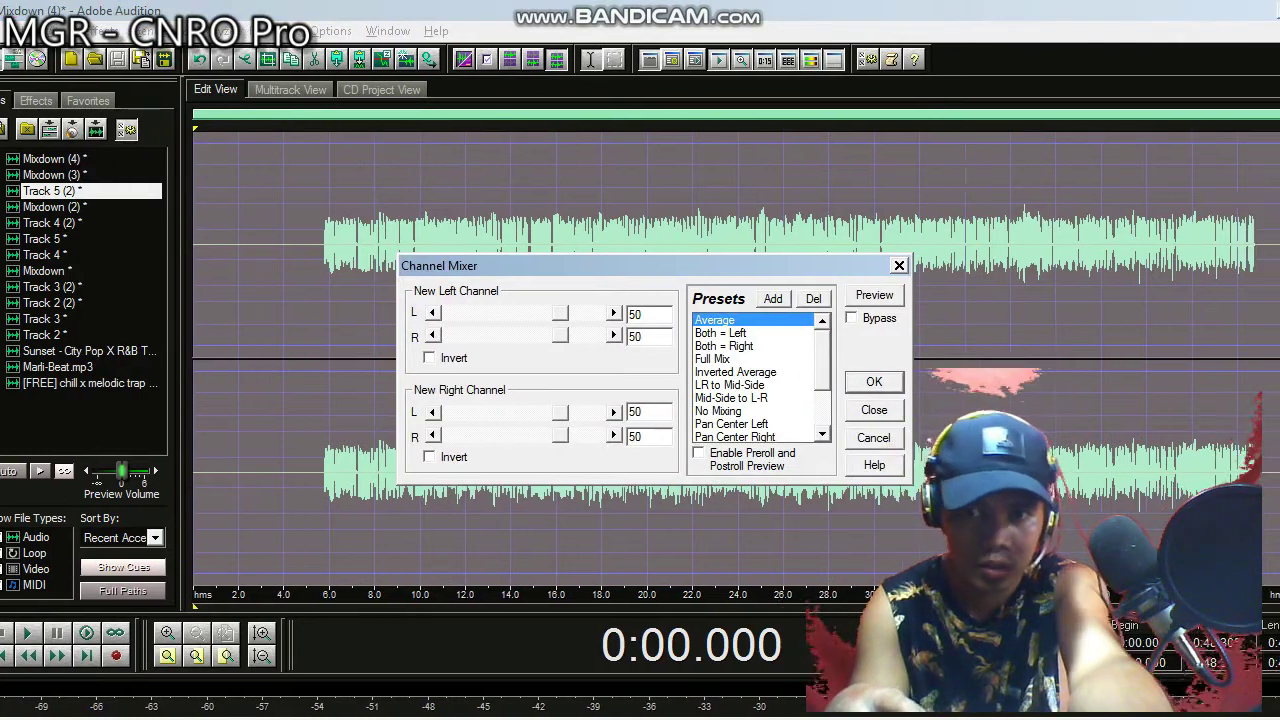
key("Return")
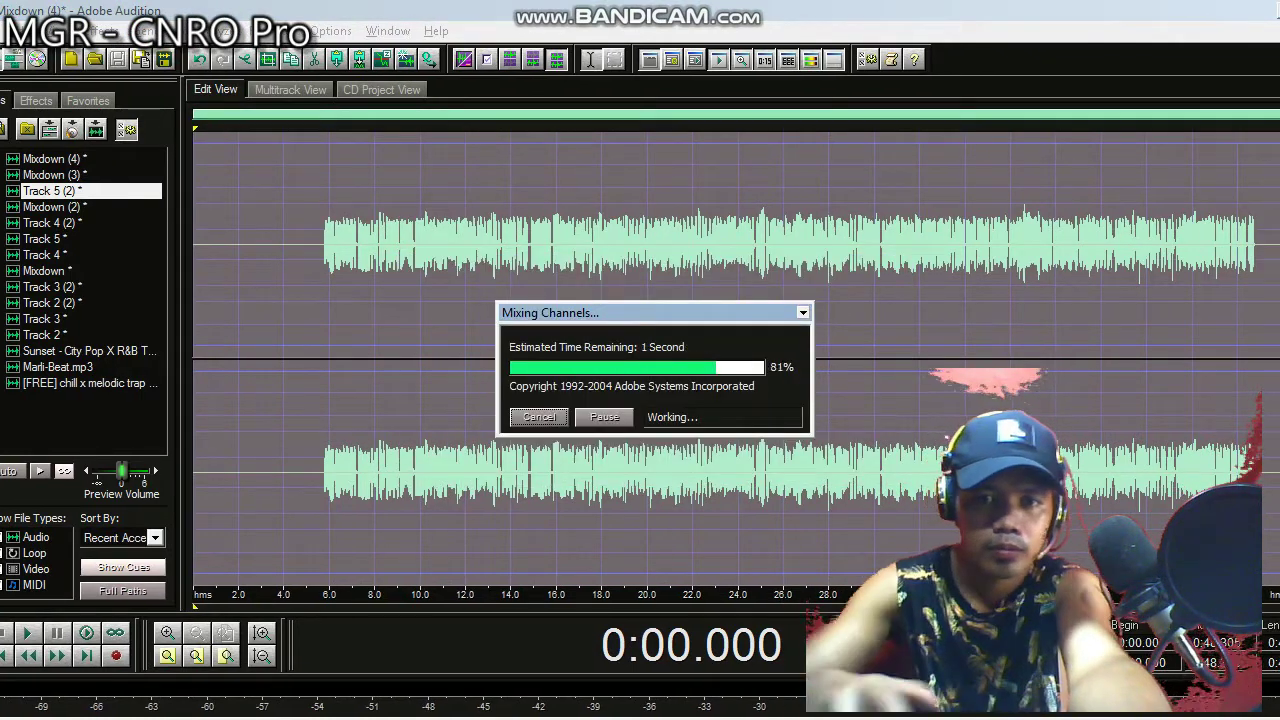
Widen the stereo image of the whole file by applying Pan/Expand with the MaxExpansion preset
left_click(102, 31)
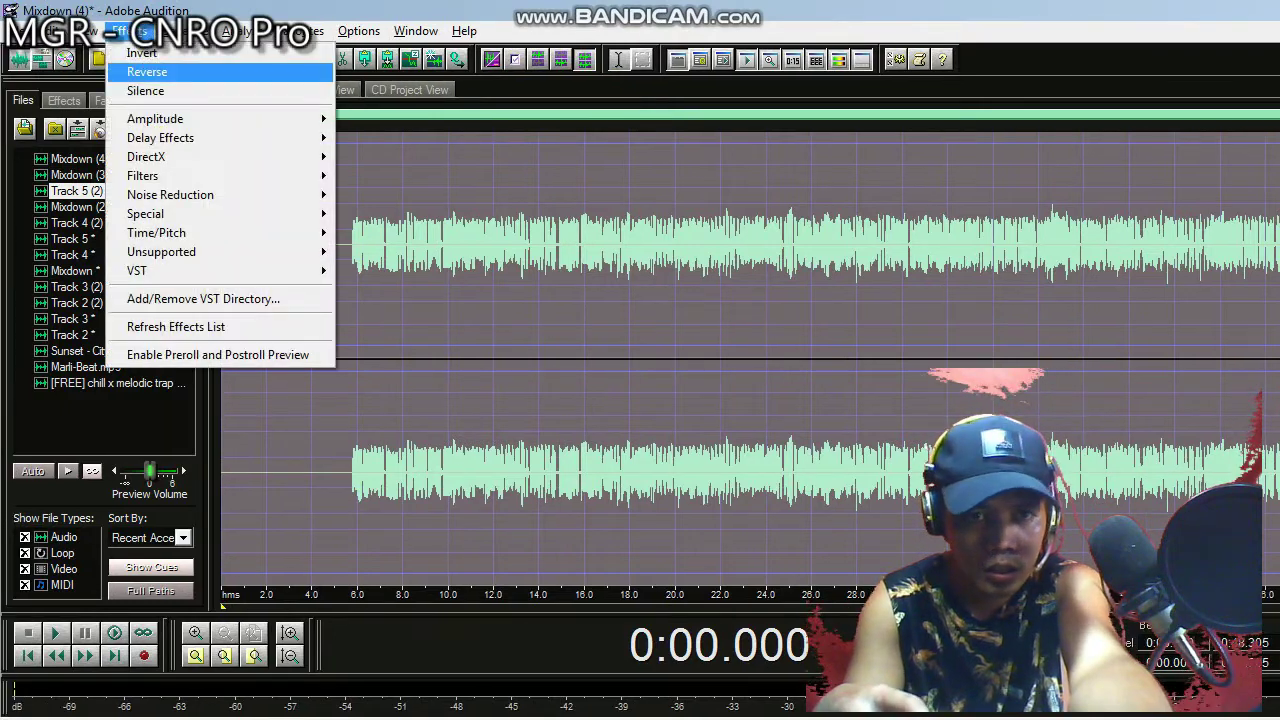
mouse_move(300, 118)
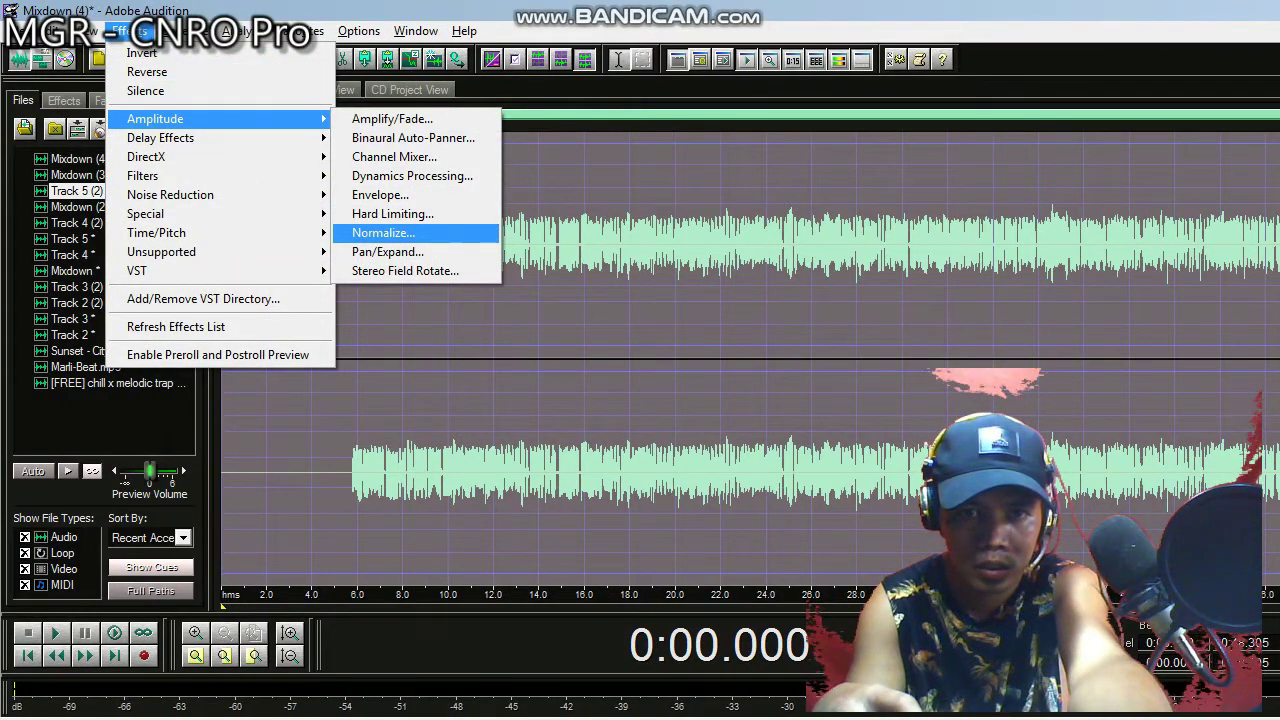
left_click(420, 252)
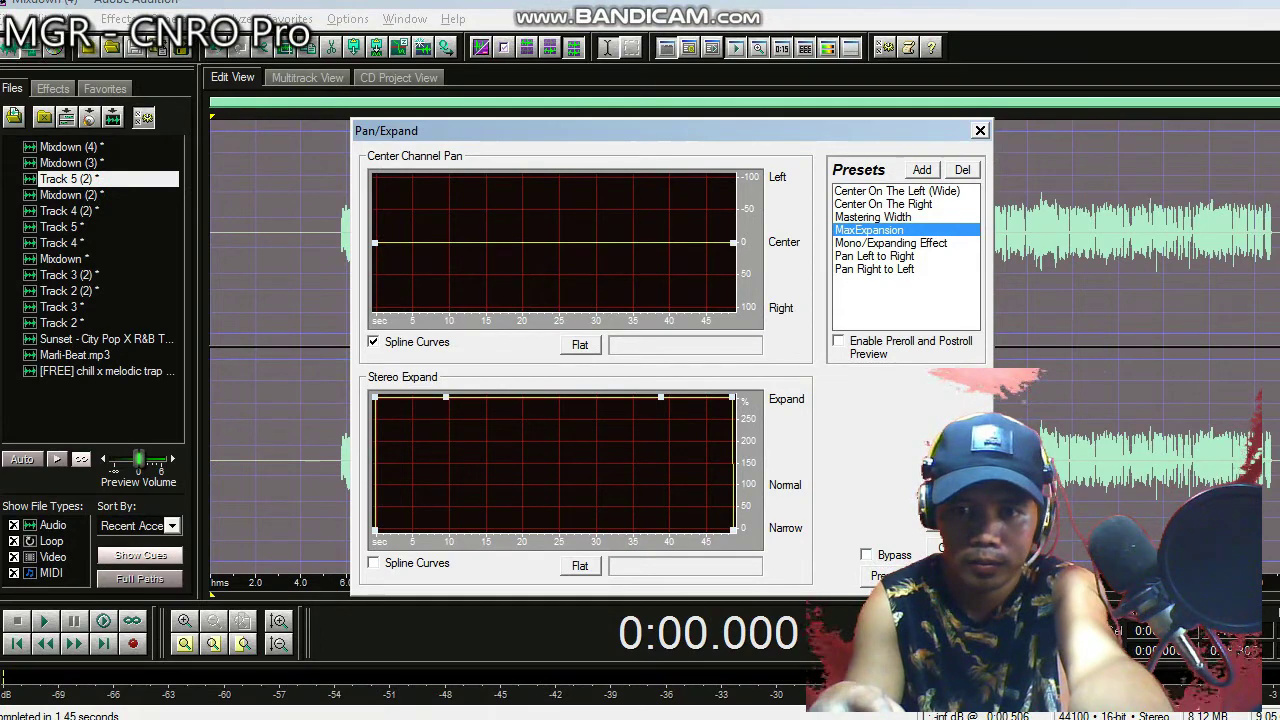
key("Return")
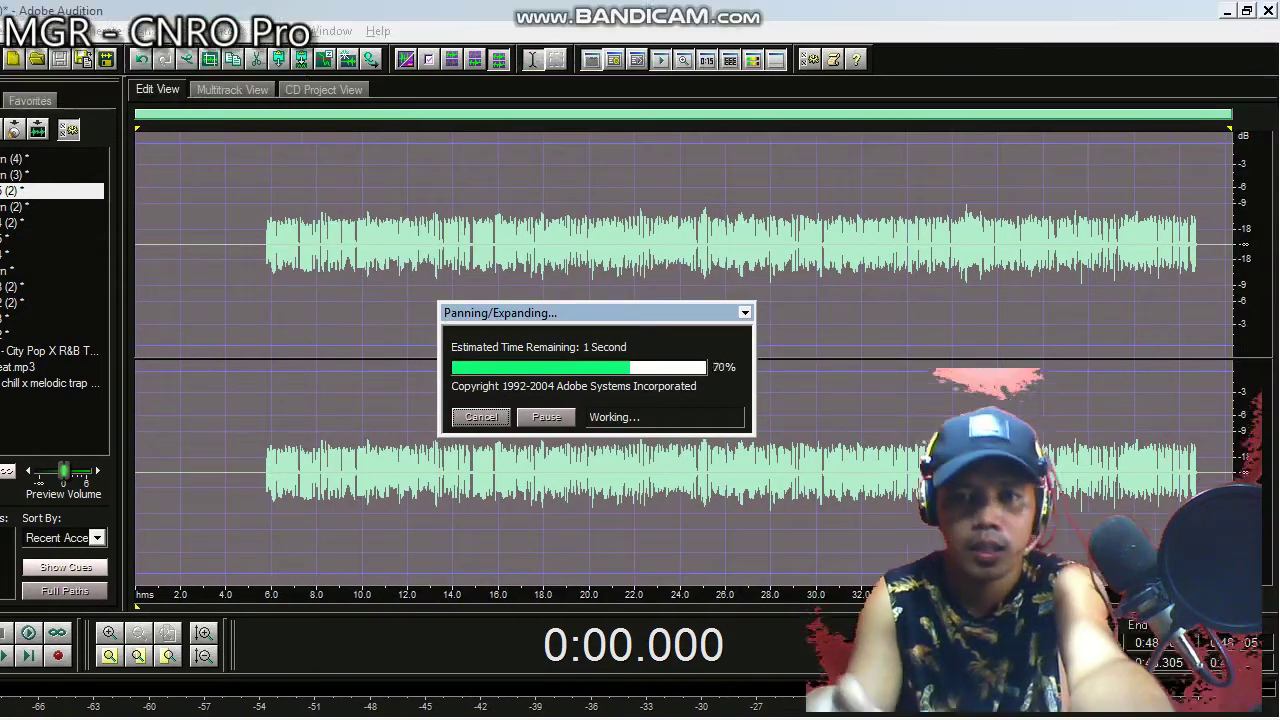
Apply an FFT Filter to the whole file using the Kill The Mic Rumble preset
left_click(44, 31)
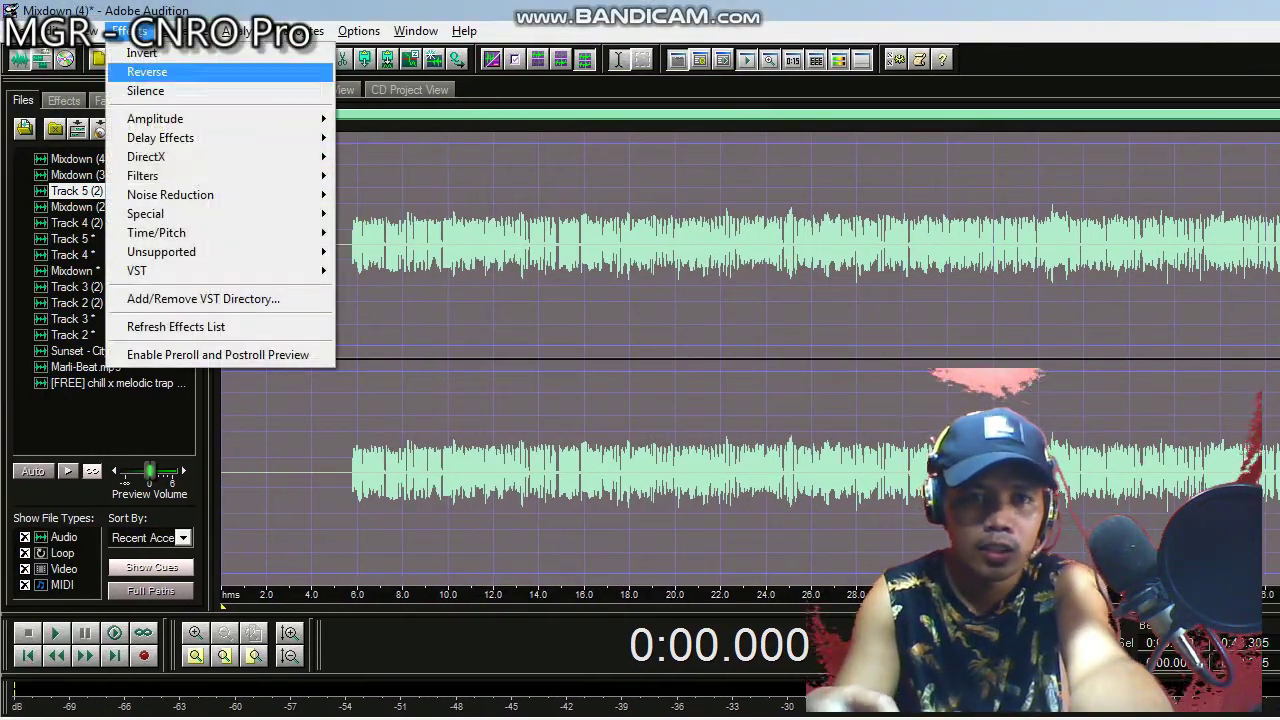
mouse_move(200, 175)
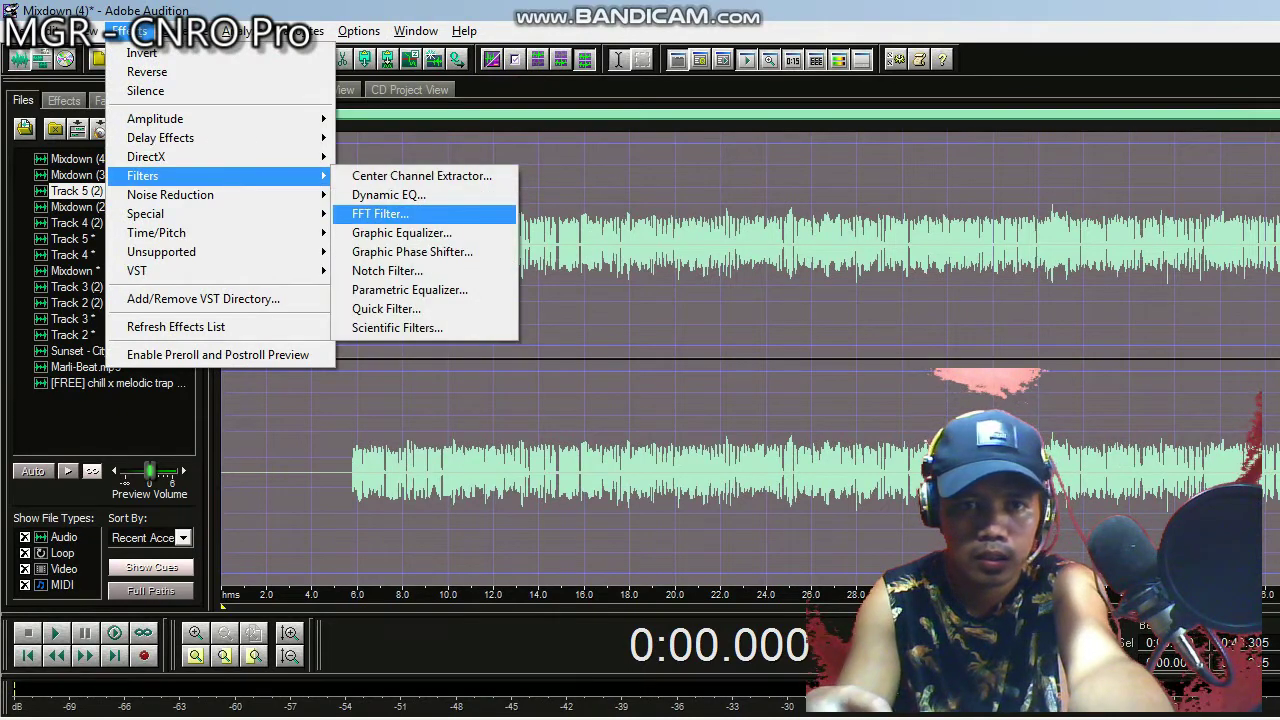
left_click(380, 214)
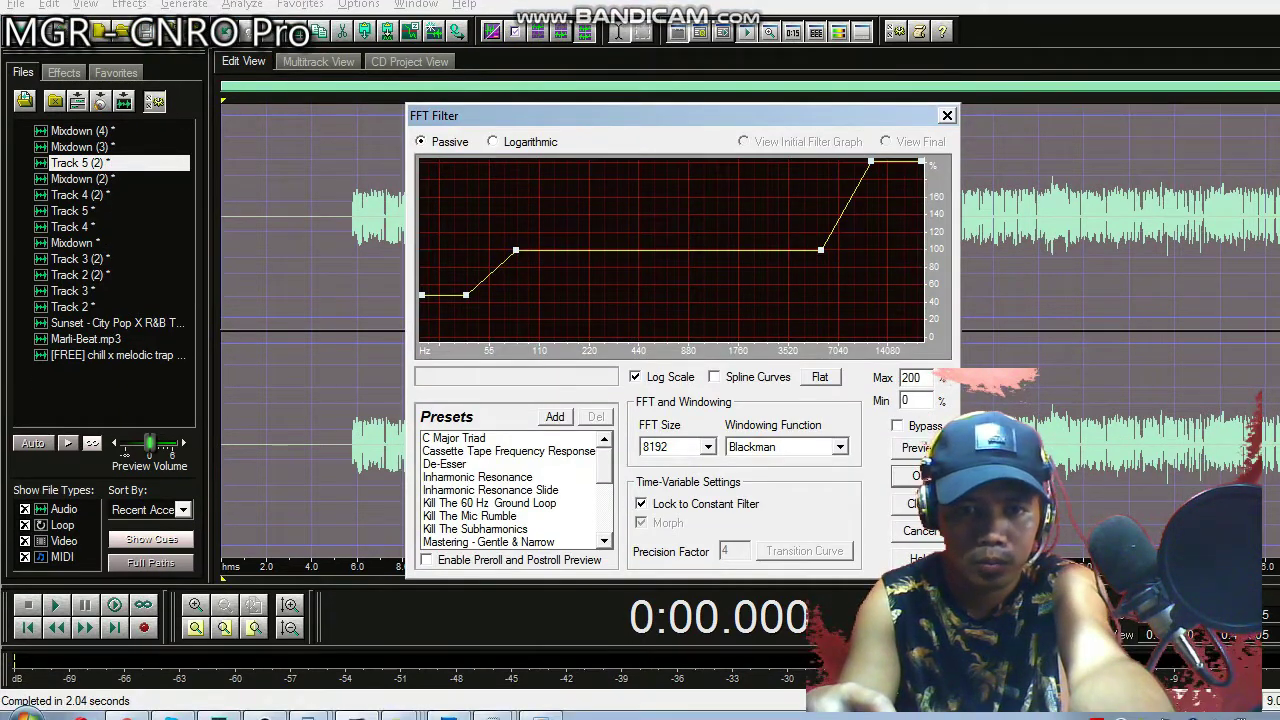
left_click(470, 516)
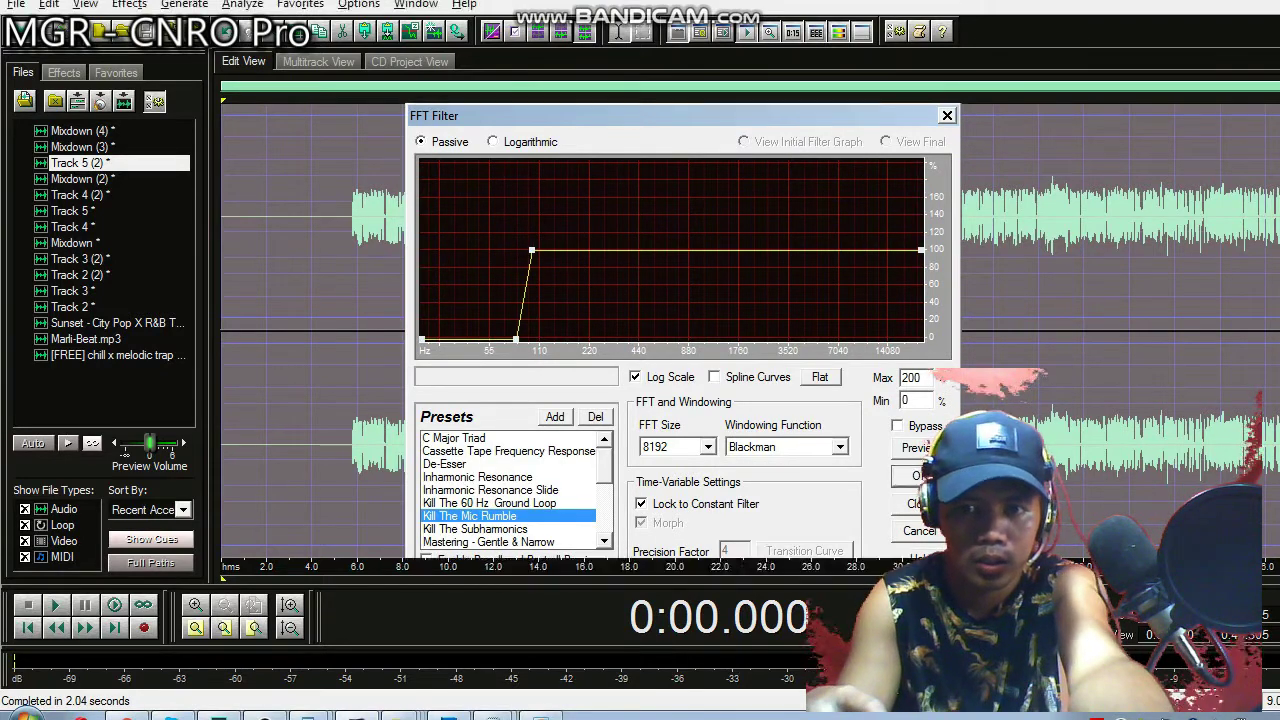
key("Return")
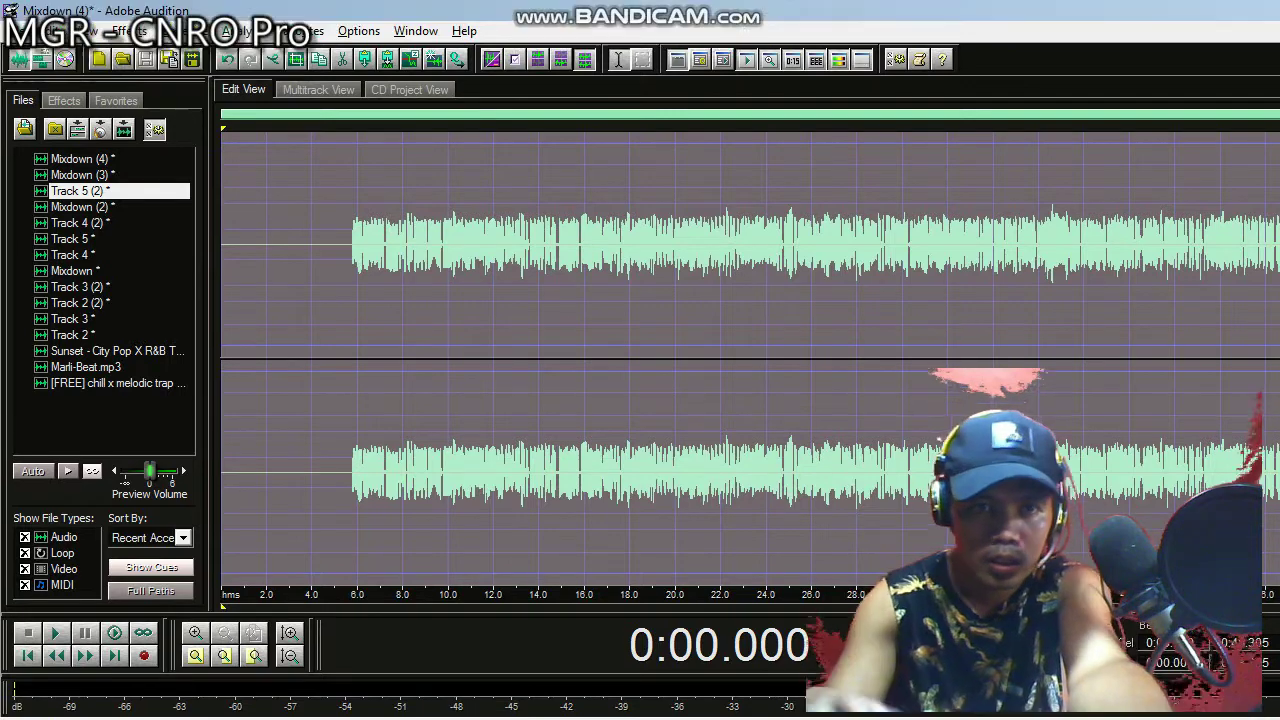
Apply a second FFT Filter pass to the whole file using the Mastering - Heavy & Wide preset
left_click(128, 31)
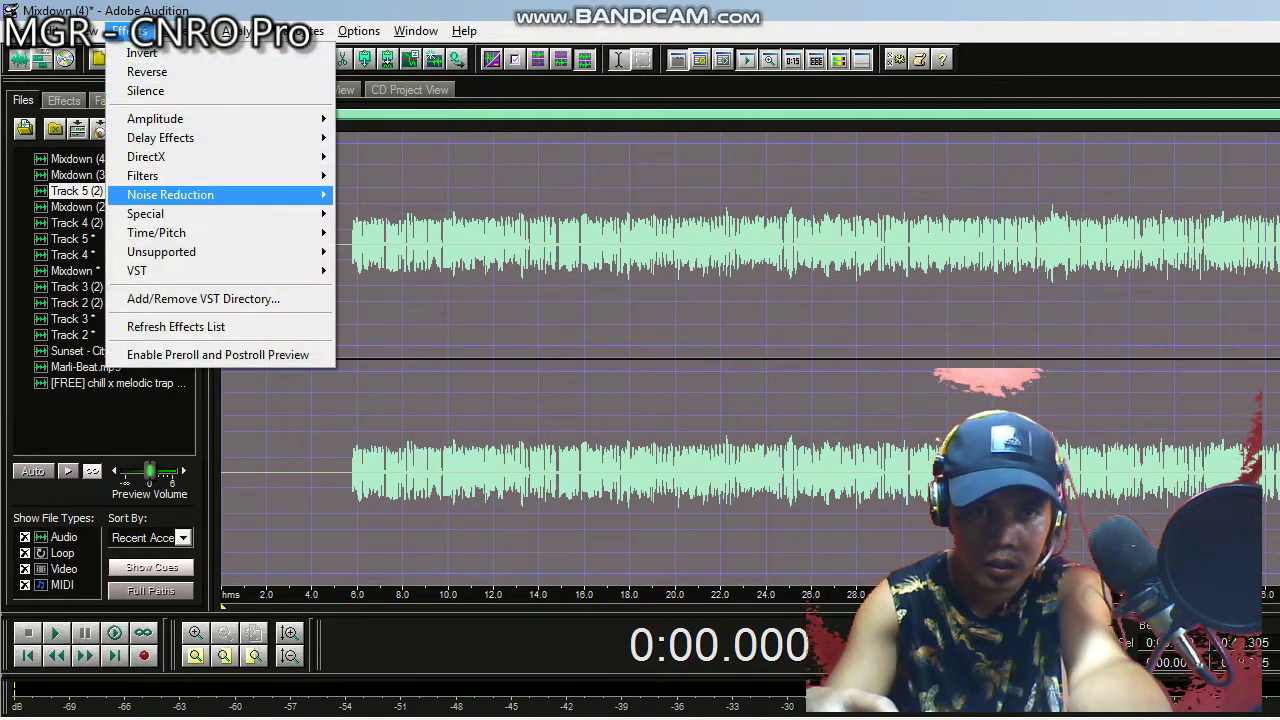
mouse_move(190, 176)
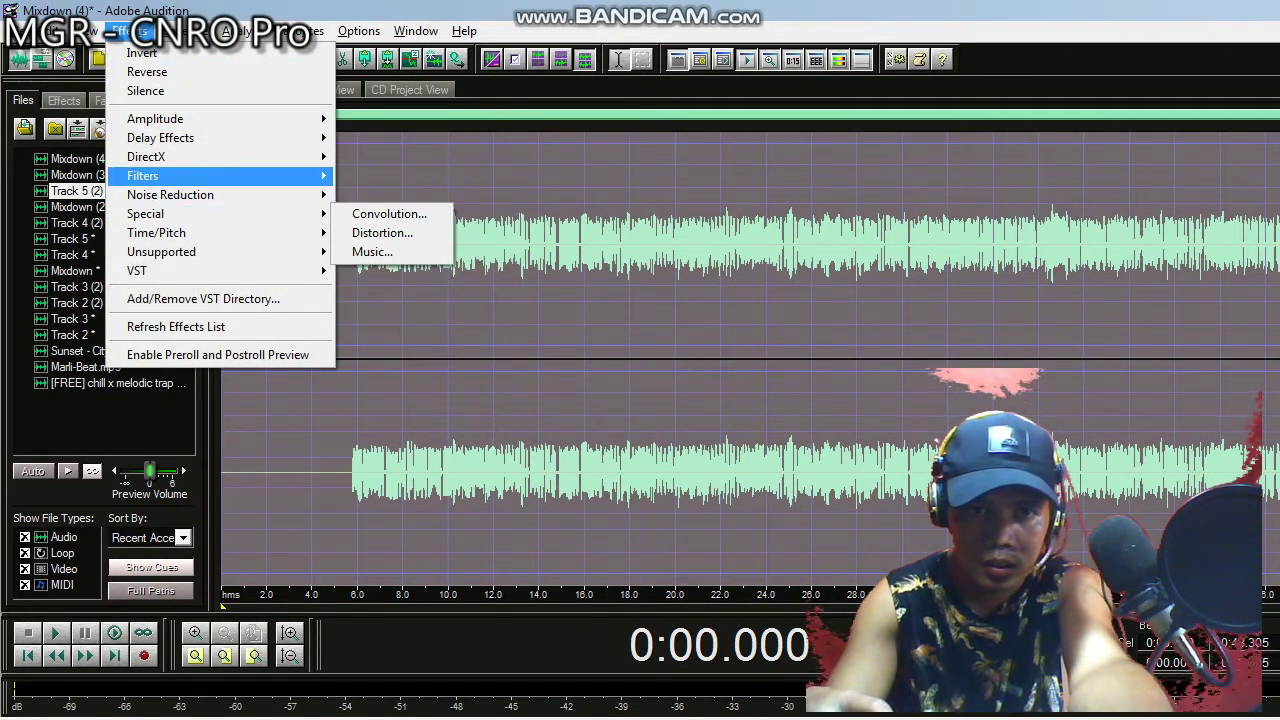
left_click(380, 213)
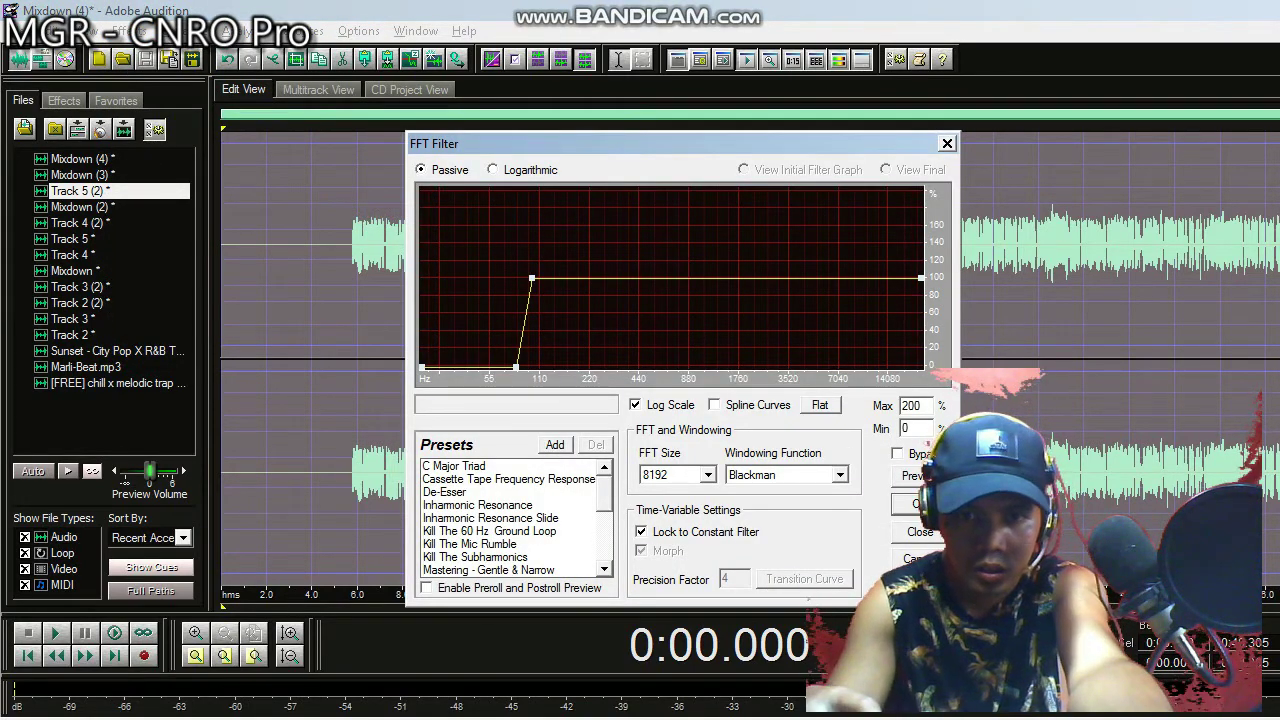
scroll(510, 497, "down", 3)
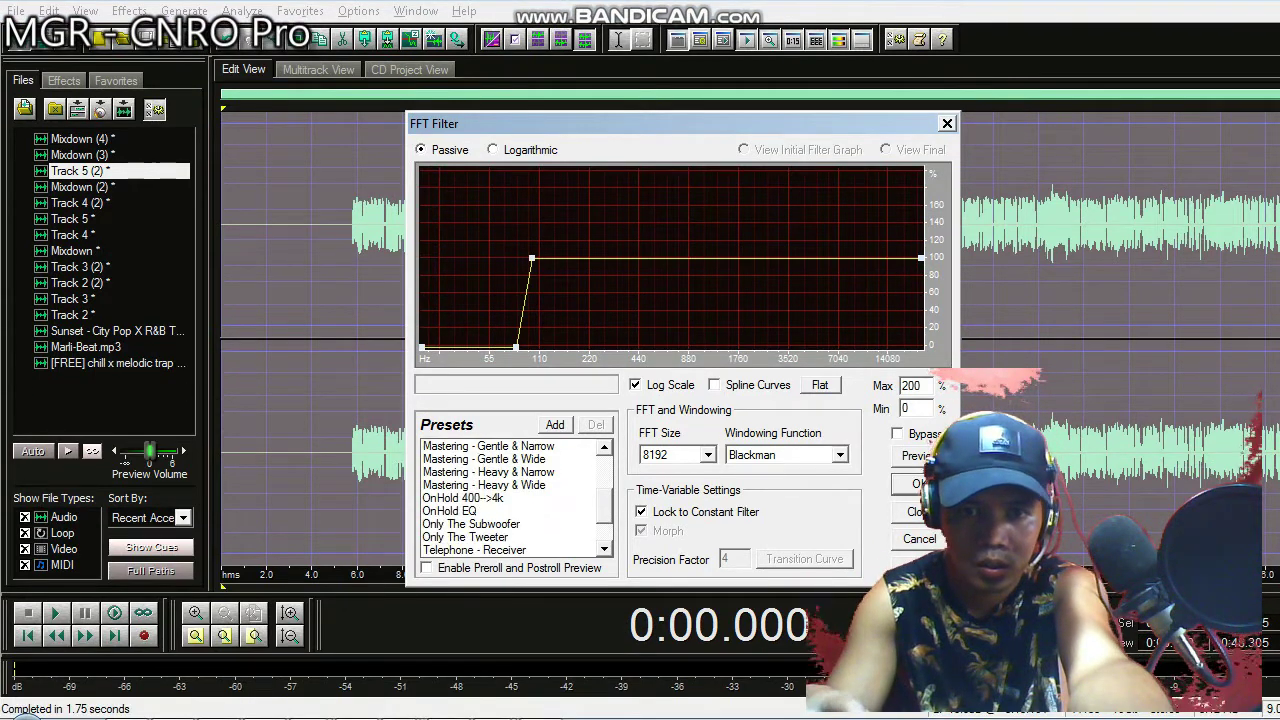
left_click(484, 485)
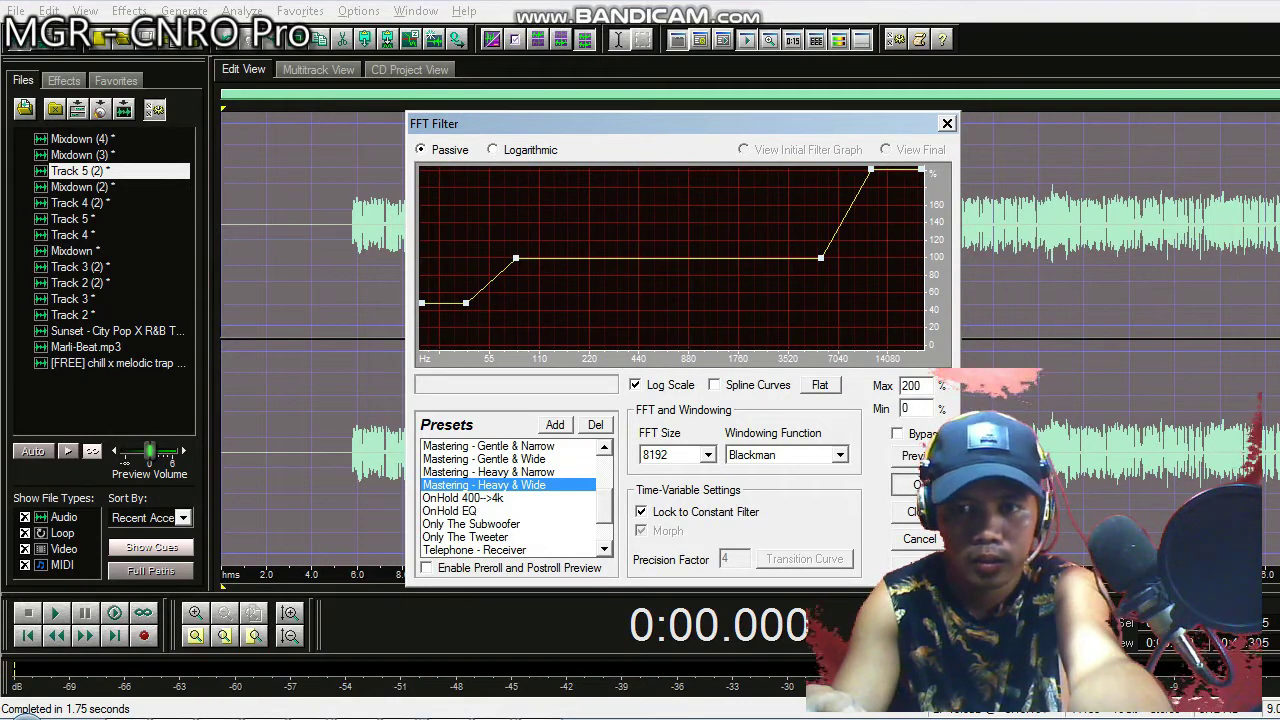
left_click(918, 485)
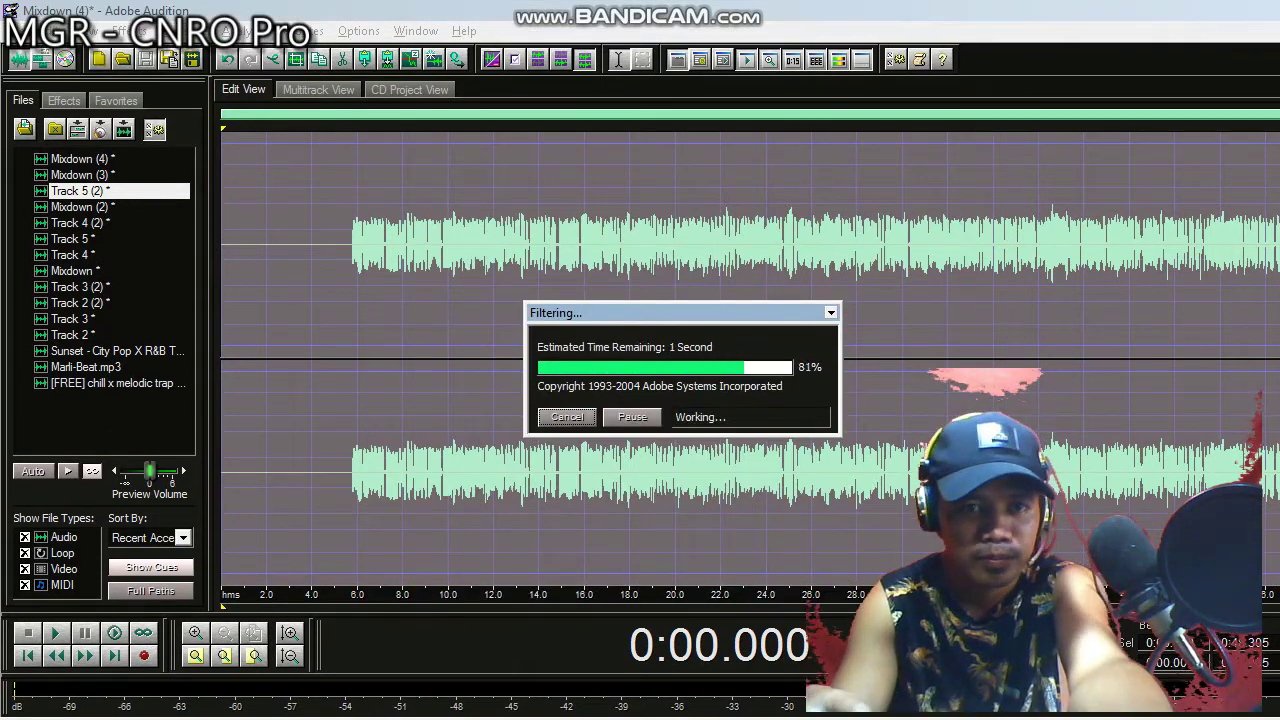
Apply the 20-band Graphic Equalizer to the whole file using the SpitClear preset
left_click(122, 31)
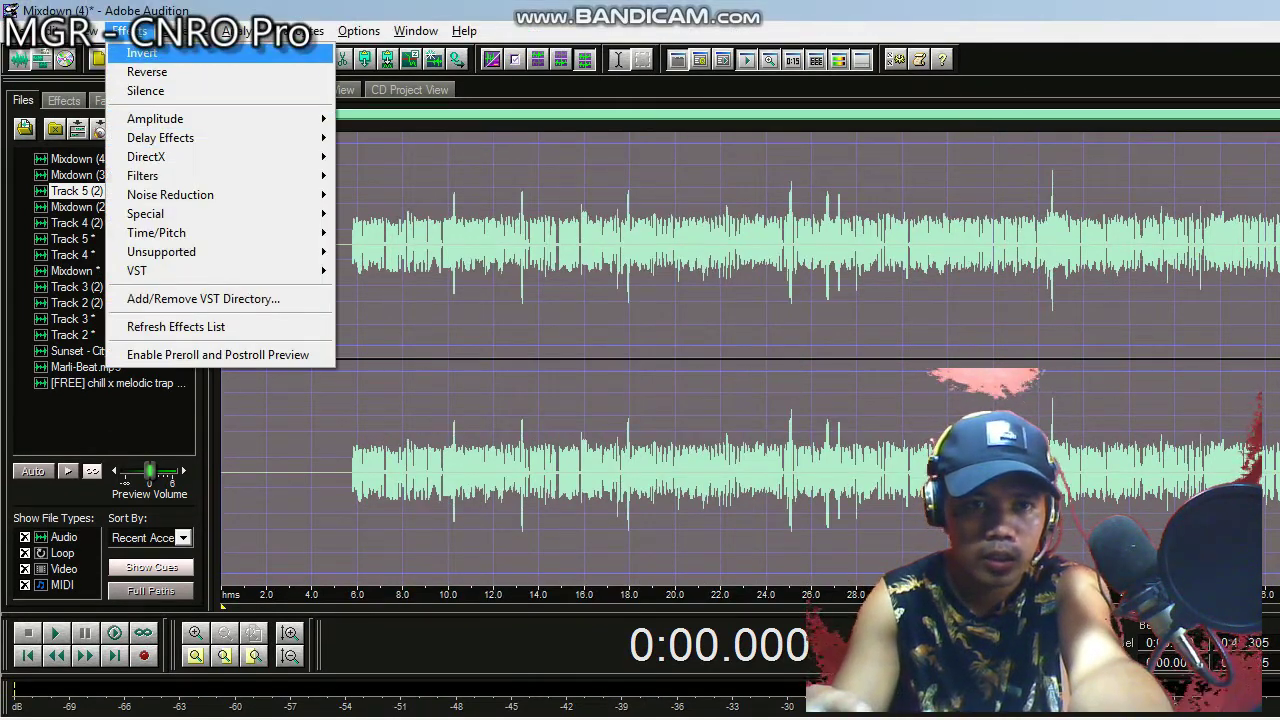
mouse_move(142, 175)
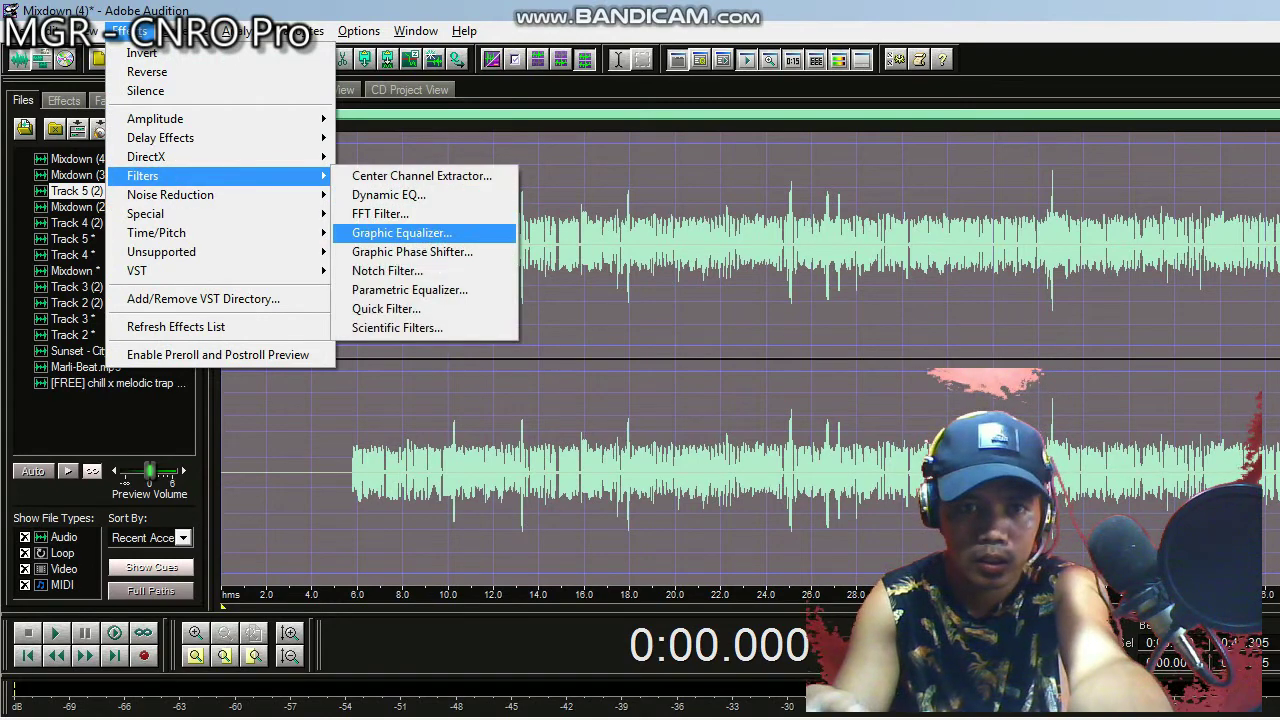
left_click(402, 233)
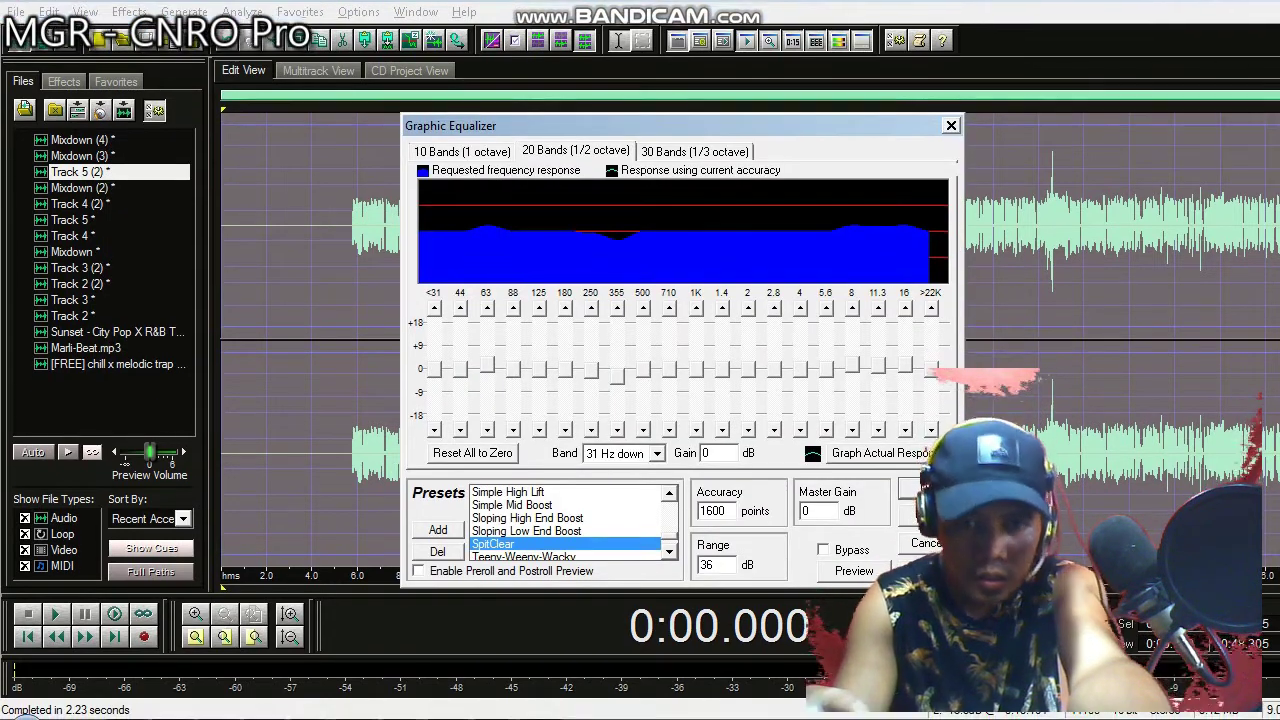
left_click(527, 550)
left_click(493, 540)
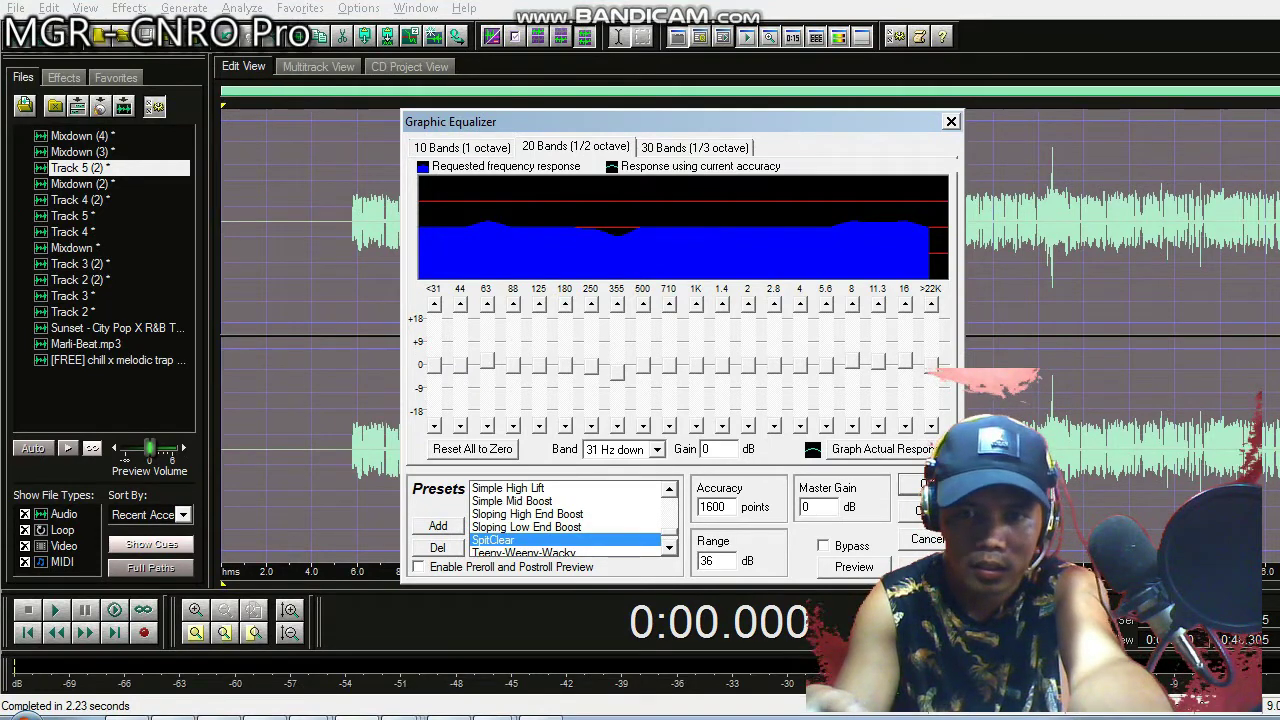
left_click(926, 485)
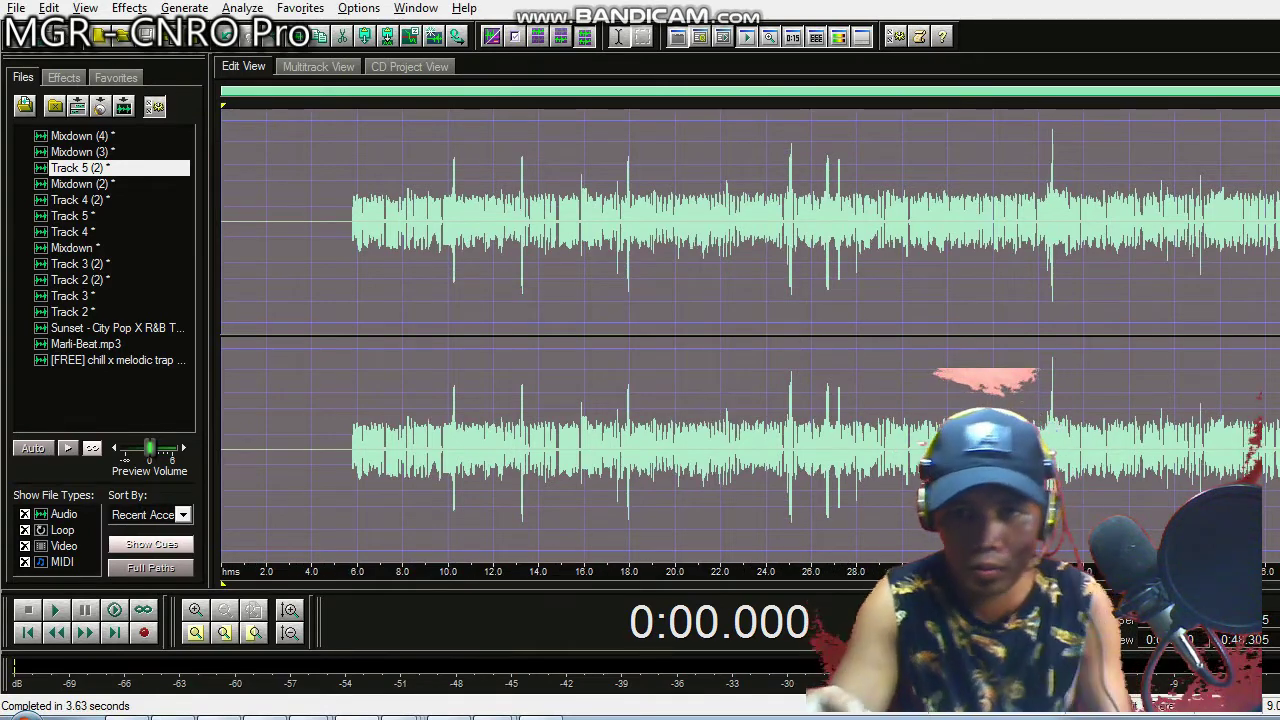
Examine and play back the processed vocal around the loud peak near 0:25 to check how it sounds
left_click(778, 335)
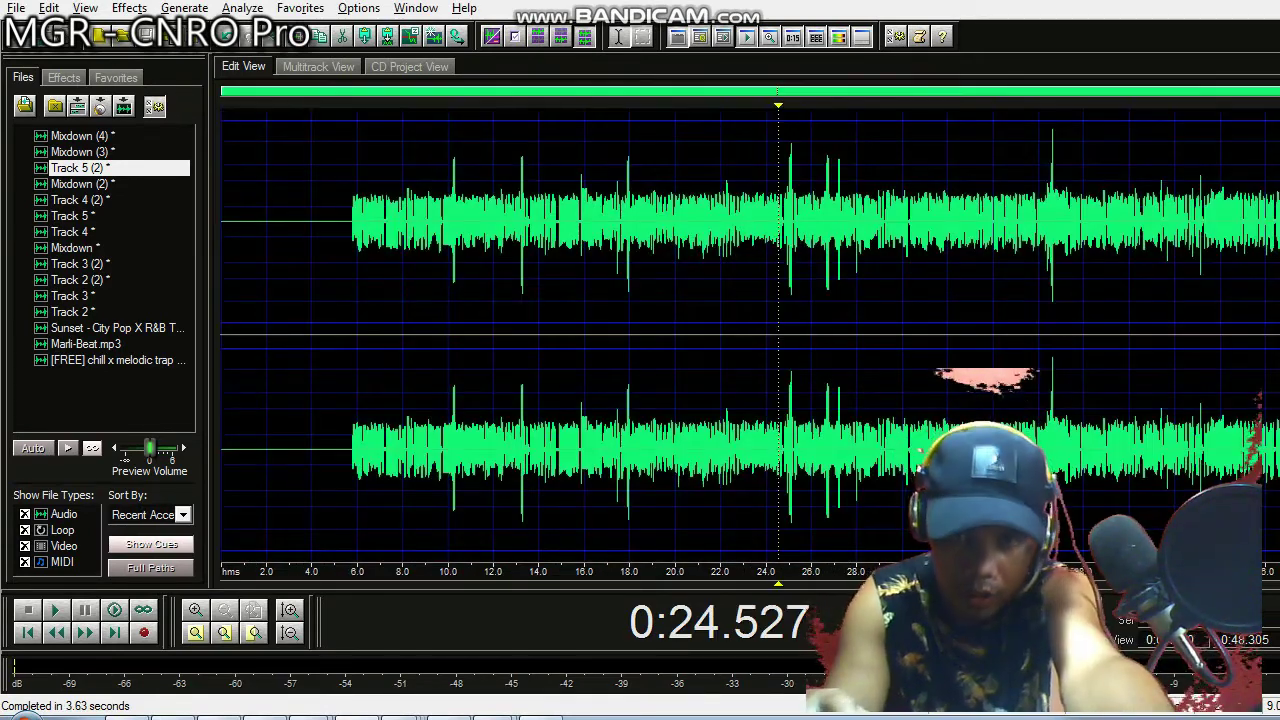
scroll(789, 335, "up", 6)
key("space")
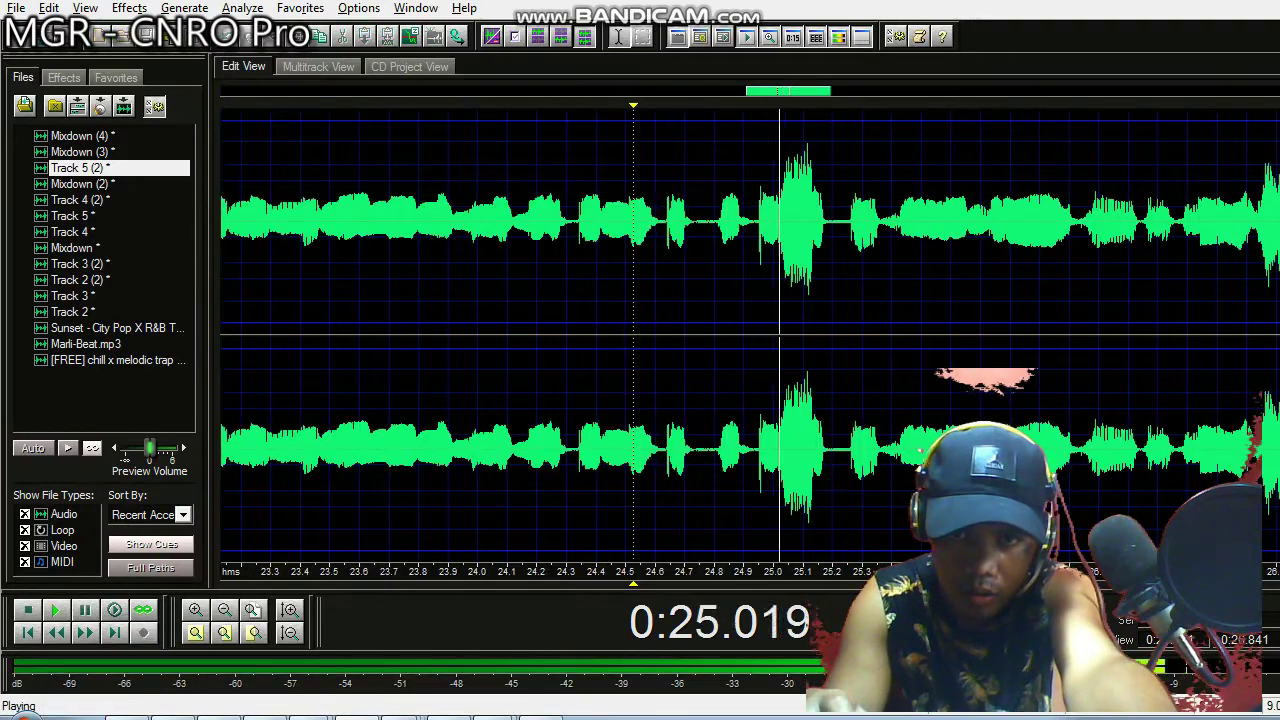
key("space")
key("space")
key("space")
scroll(786, 335, "down", 2)
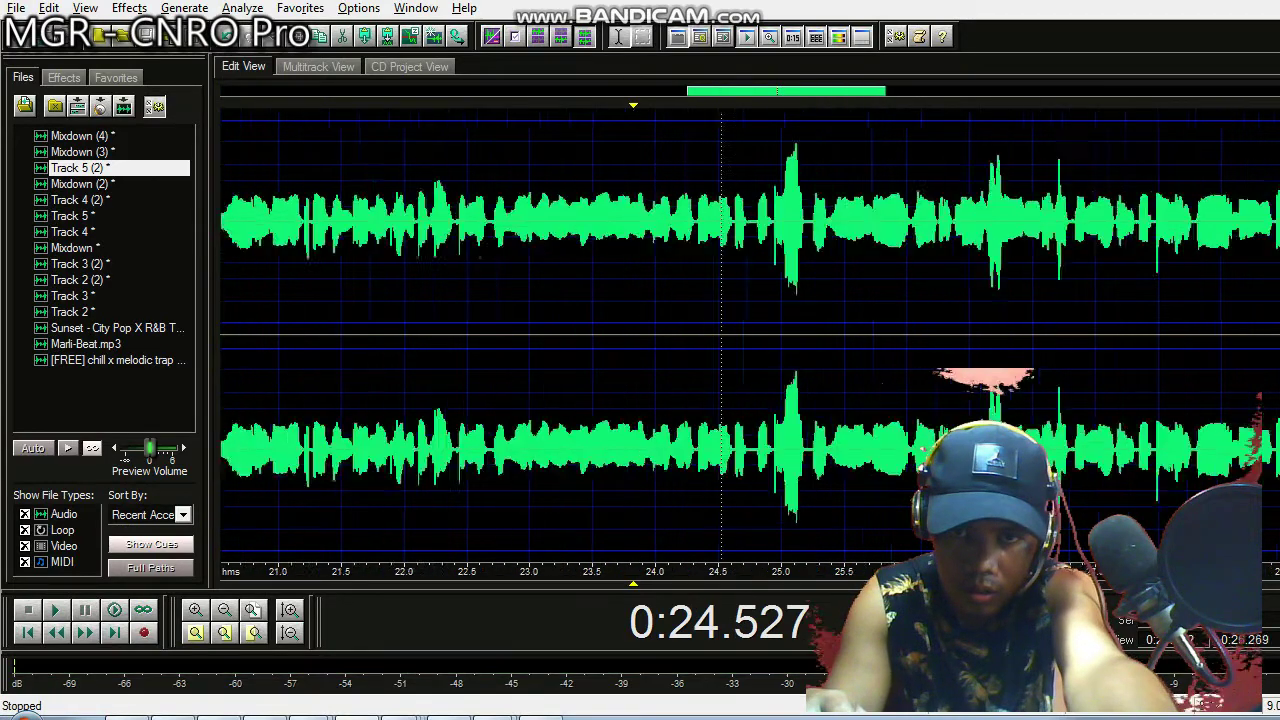
scroll(750, 330, "down", 5)
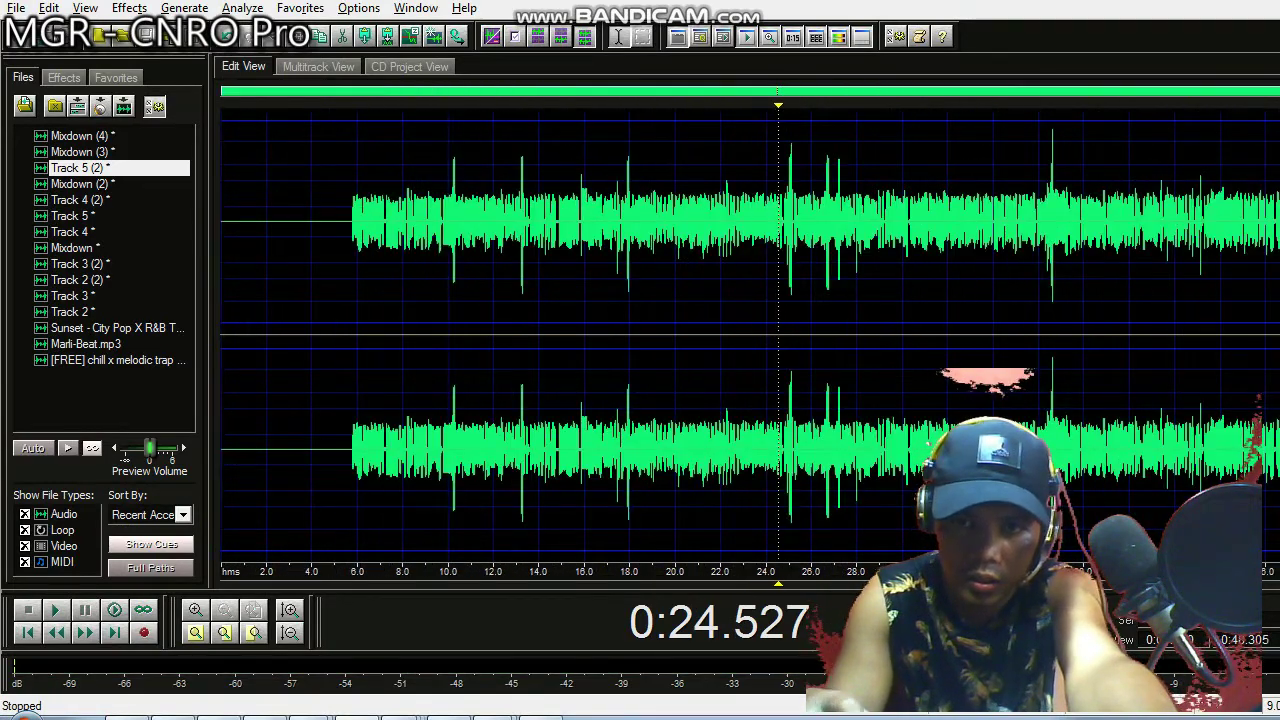
scroll(778, 330, "up", 5)
key("space")
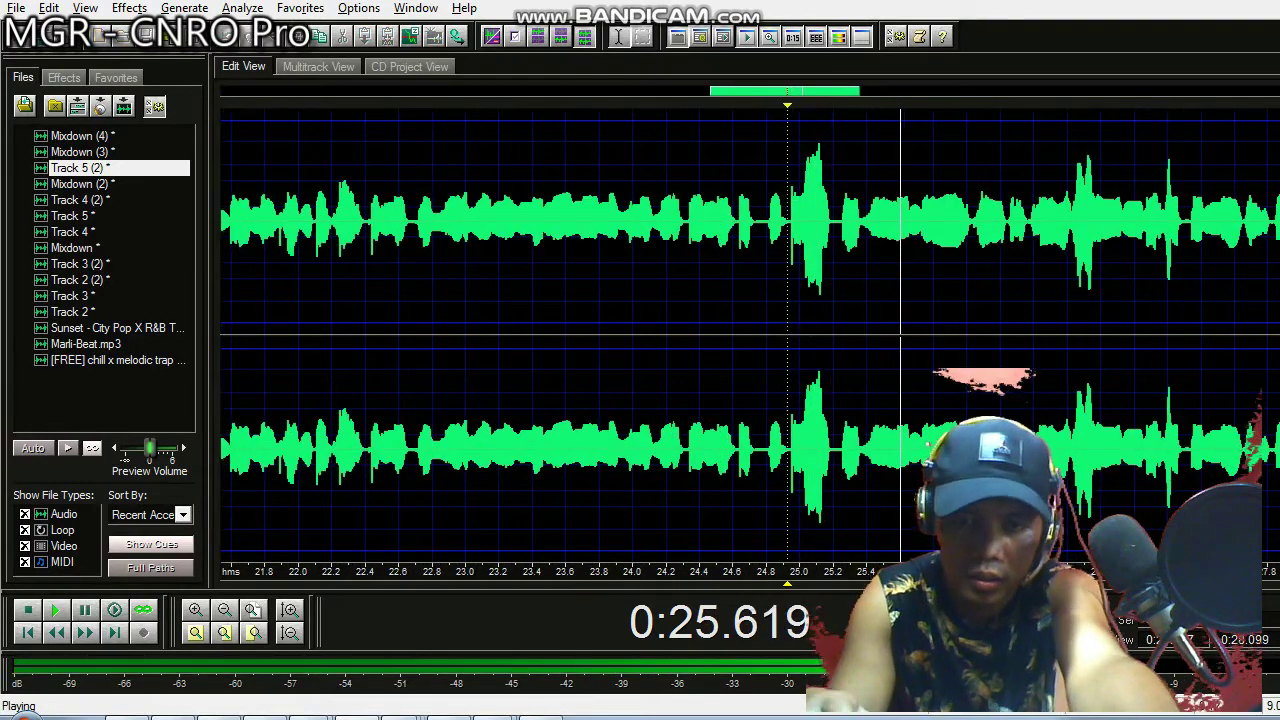
key("space")
scroll(750, 330, "down", 5)
left_click(490, 330)
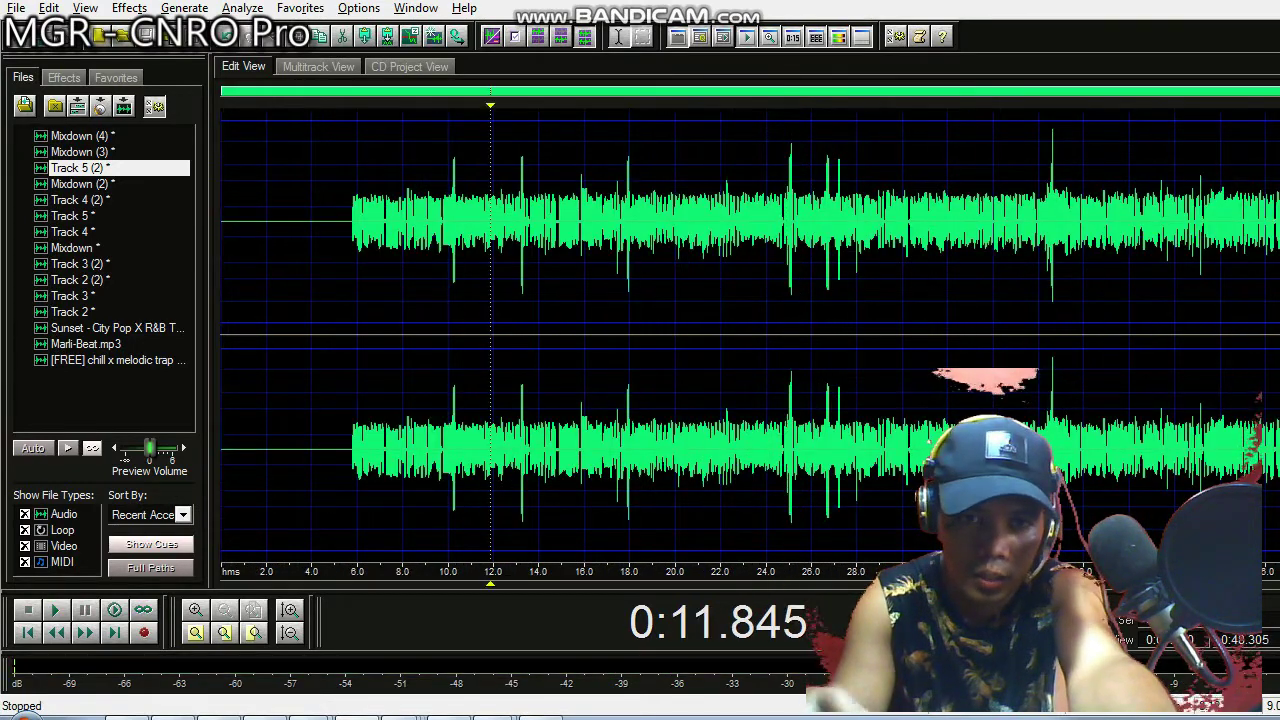
Apply Dynamics Processing to the whole file using the De-Esser (High S) preset
left_click(132, 31)
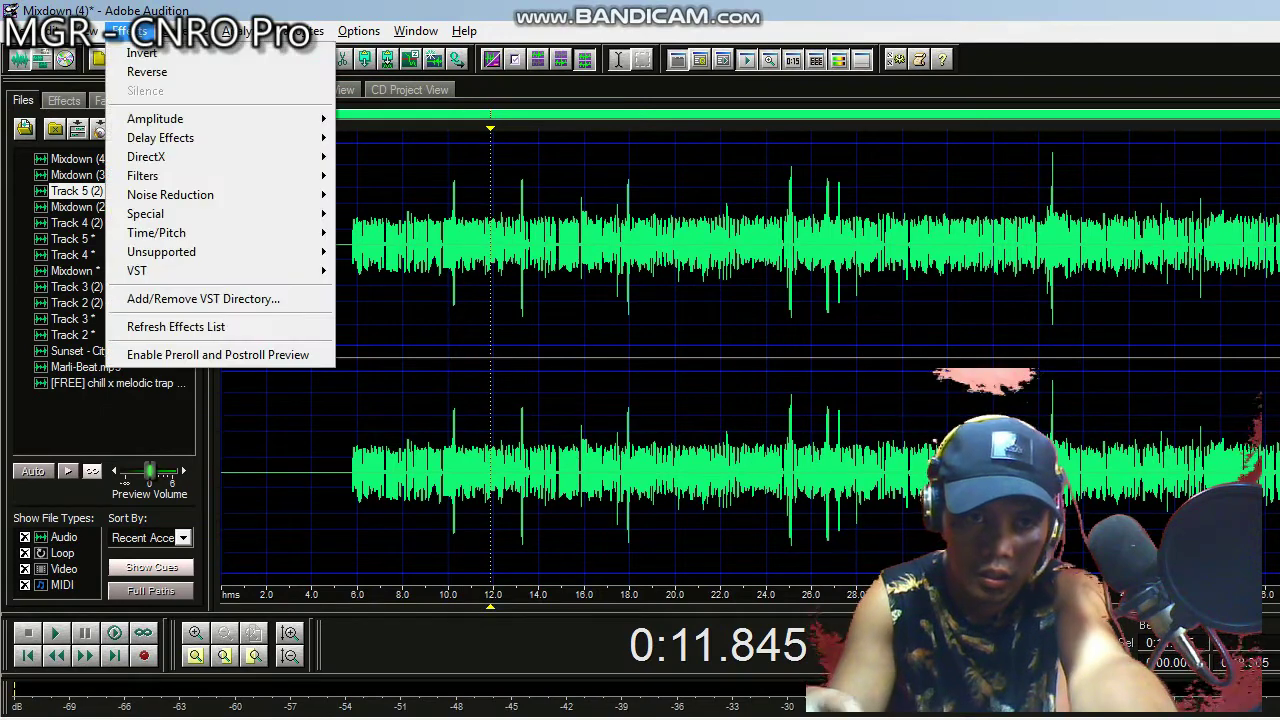
mouse_move(200, 119)
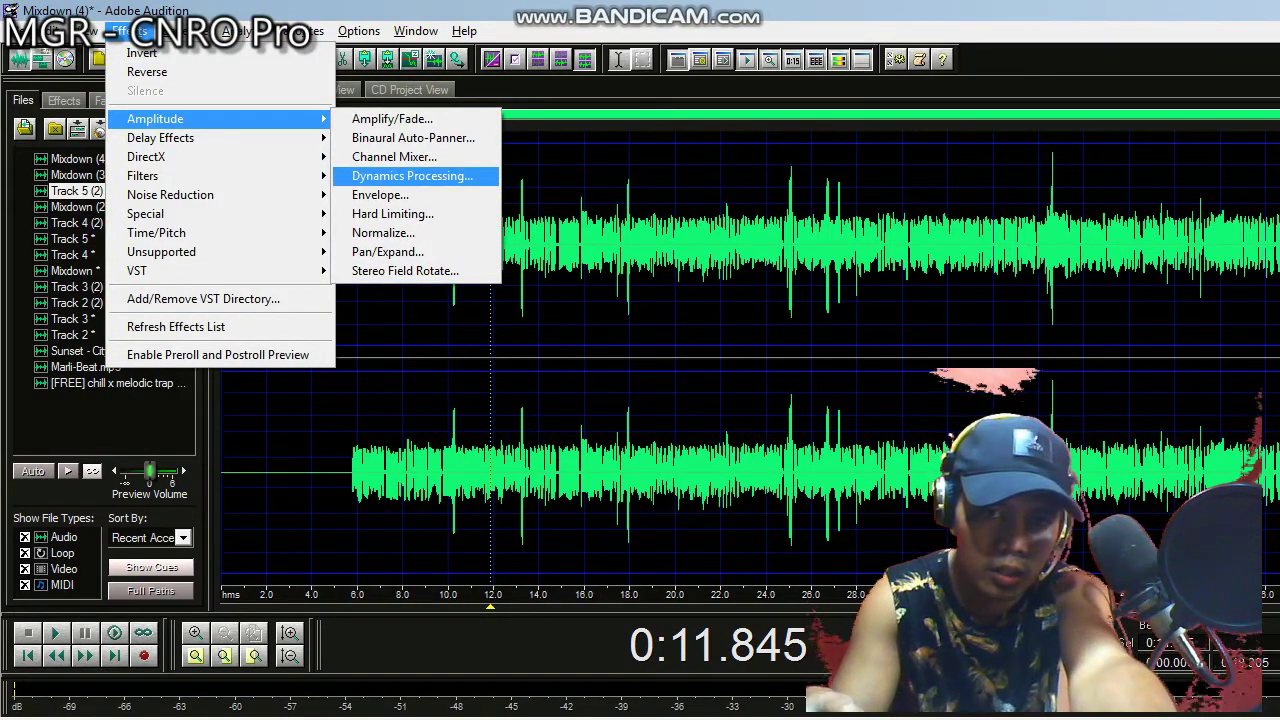
left_click(412, 176)
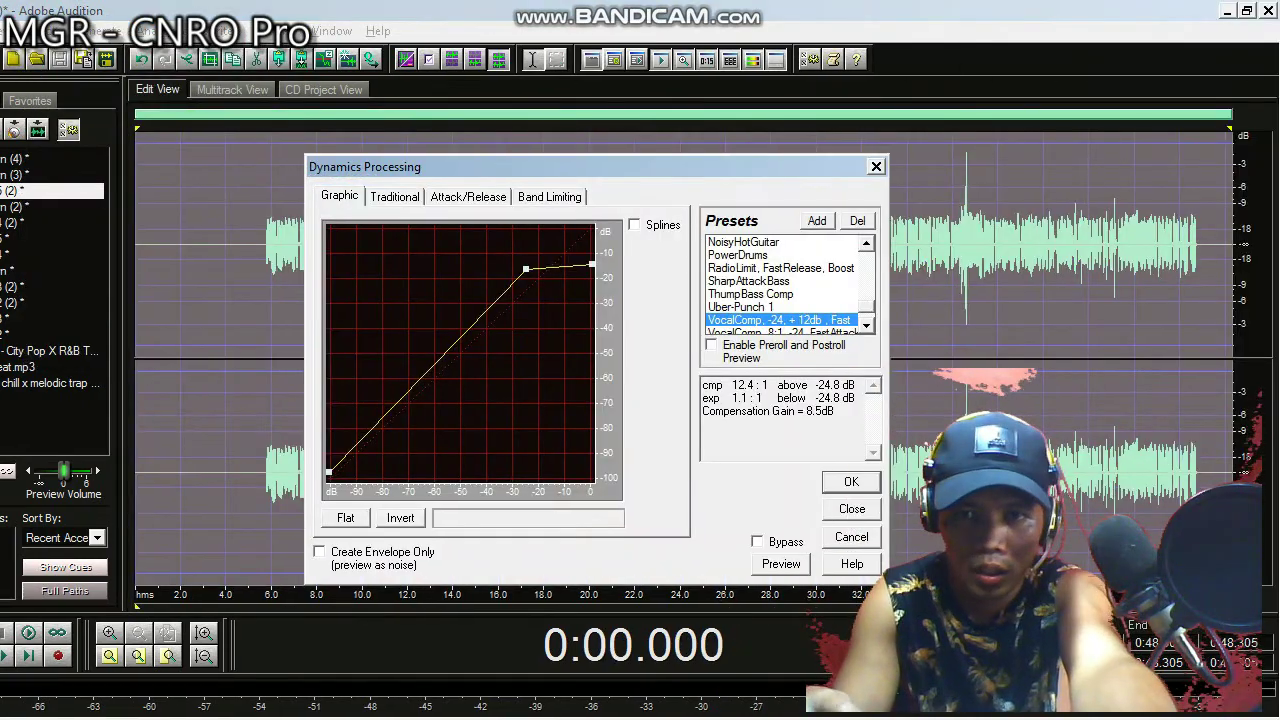
scroll(780, 287, "up", 12)
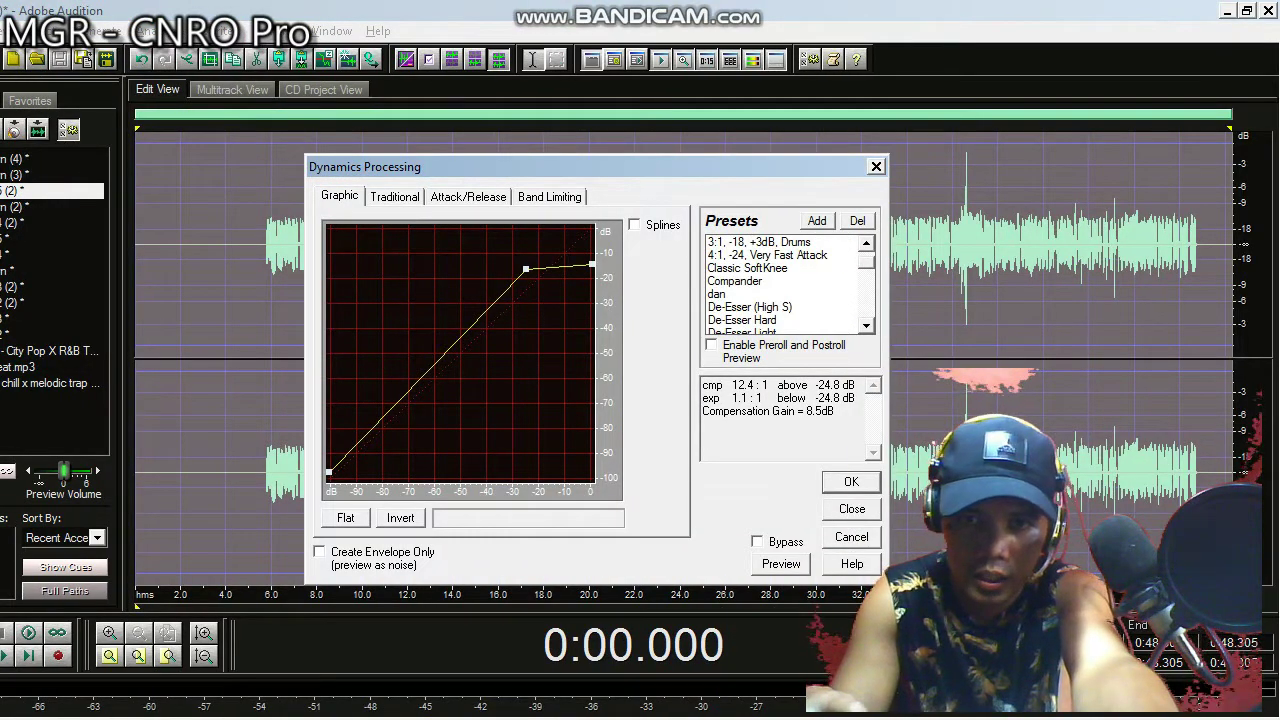
left_click(750, 307)
key("Return")
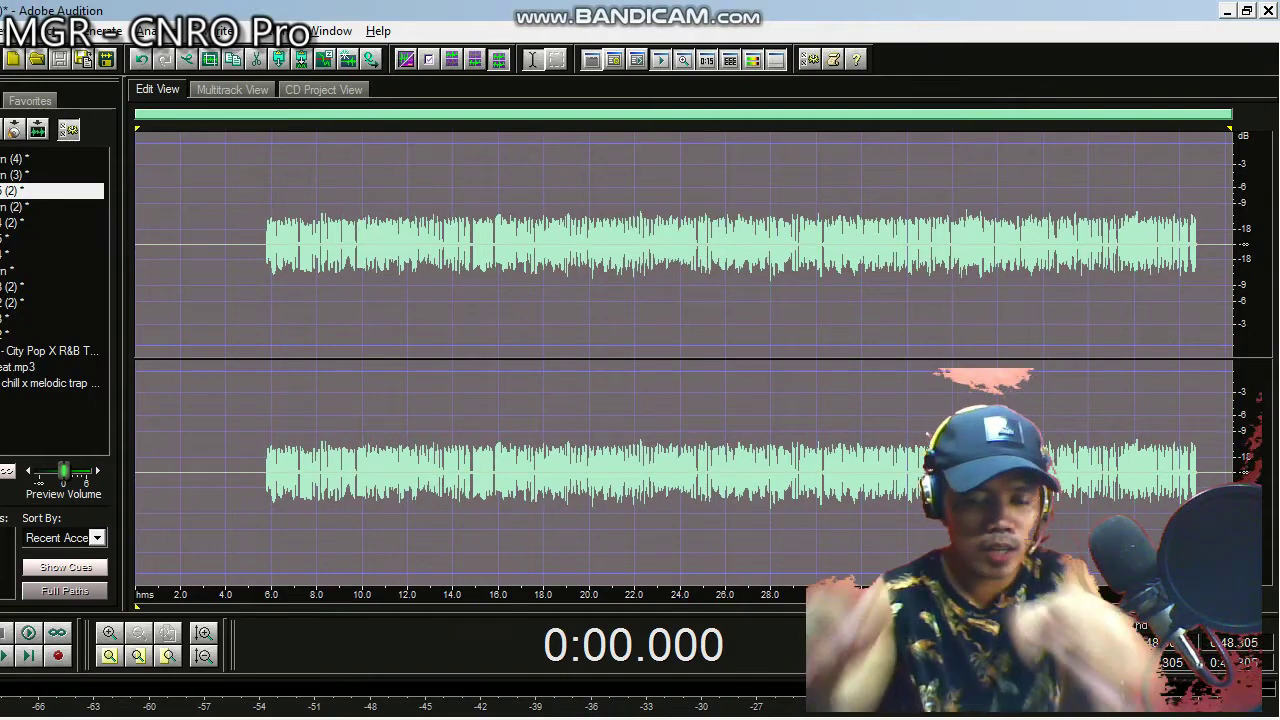
Apply the Quick Filter to the whole file using the Loudness preset
left_click(45, 31)
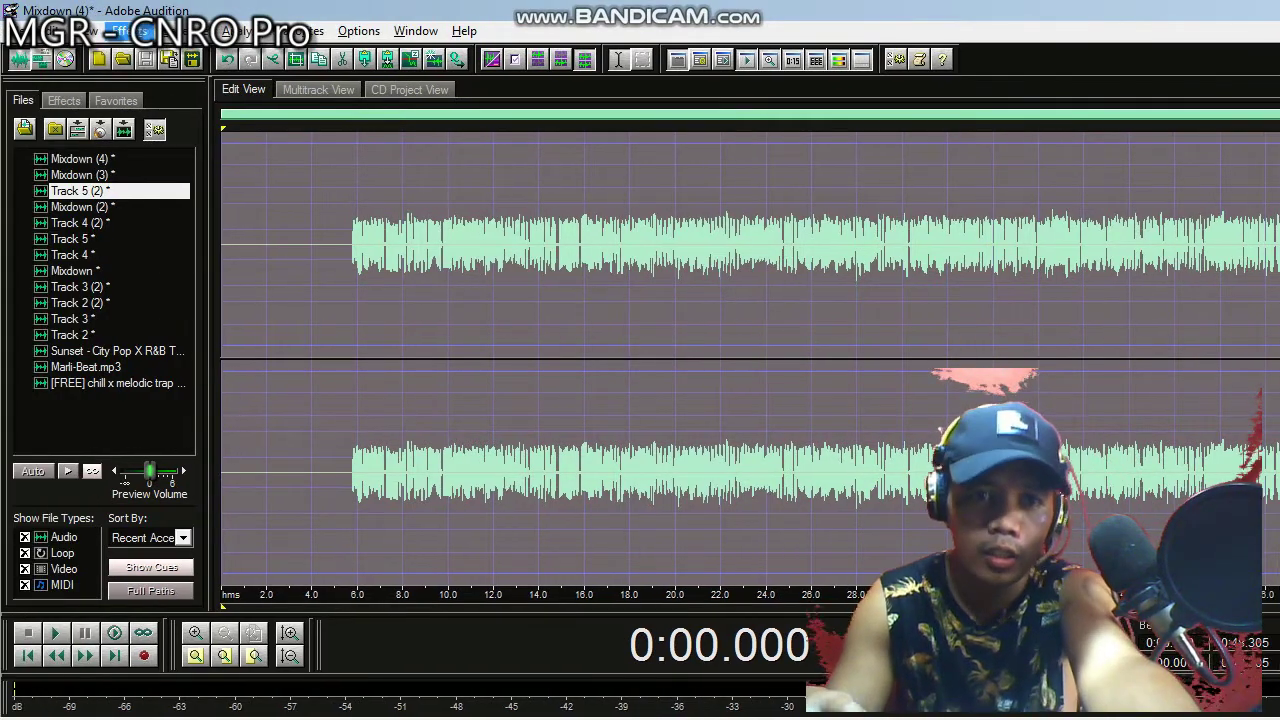
mouse_move(200, 176)
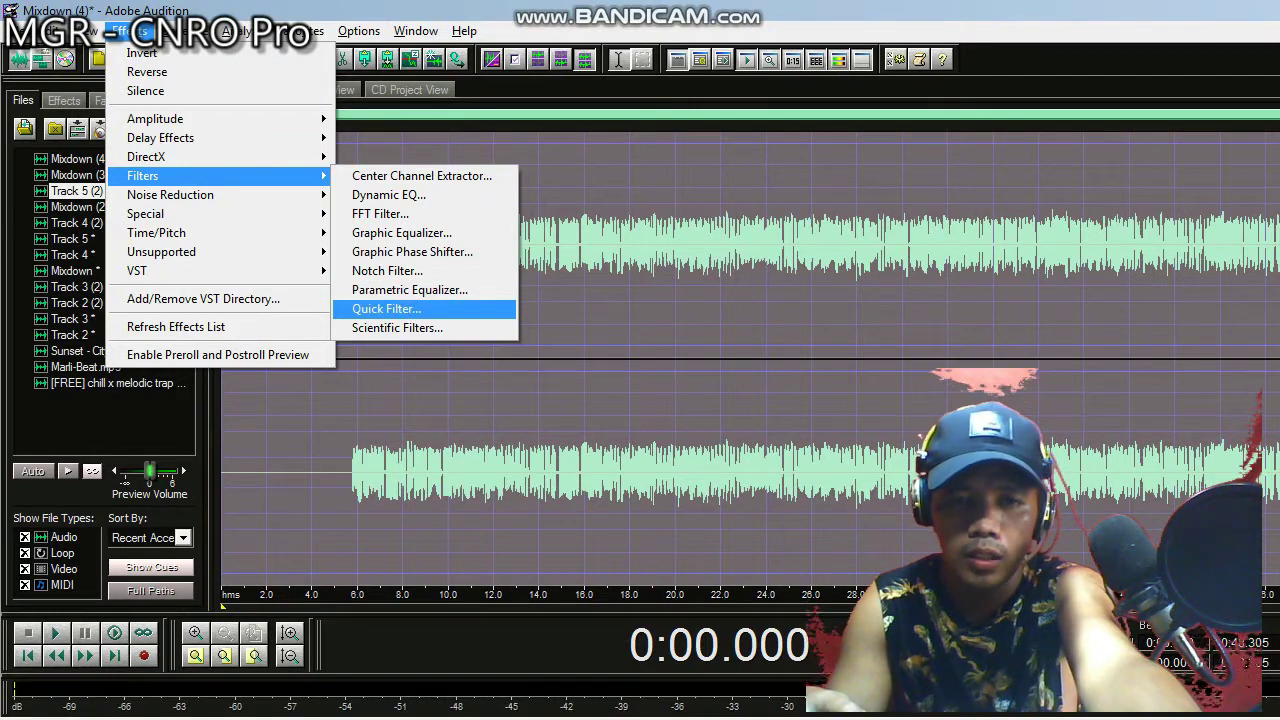
left_click(386, 308)
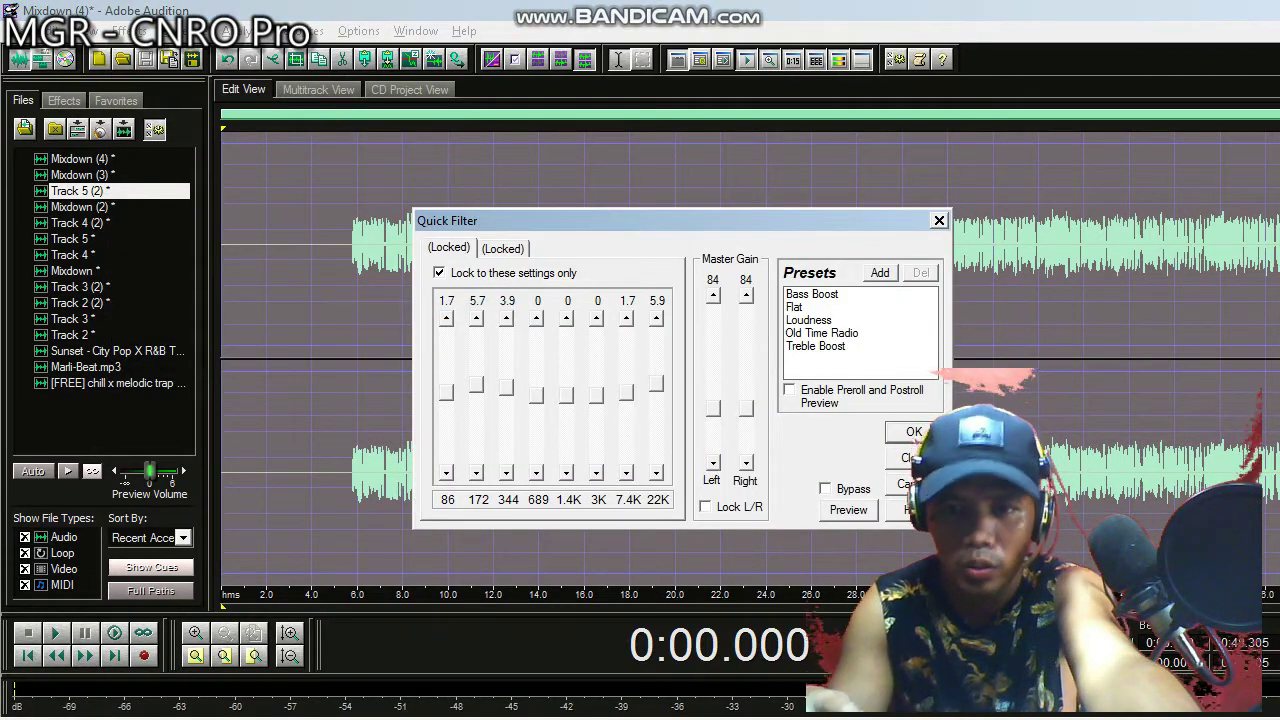
left_click(809, 320)
left_click(914, 432)
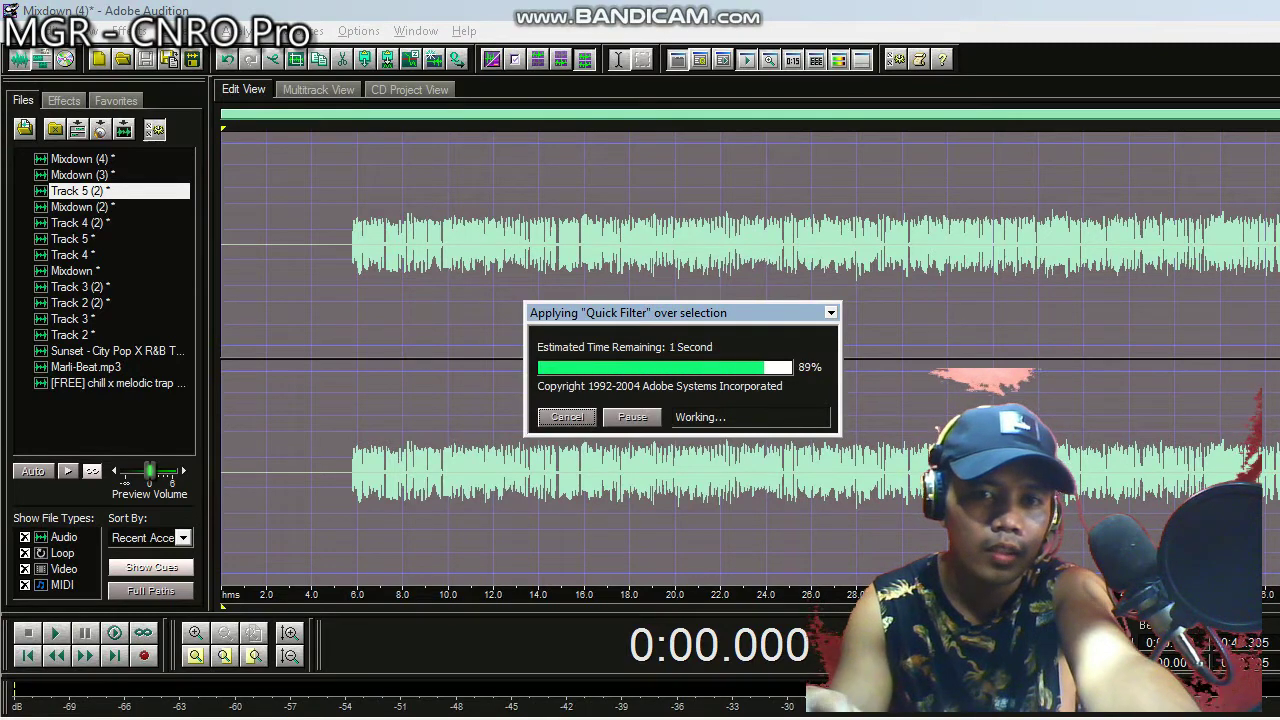
Apply the Parametric Equalizer to the whole file with the Hum and Hiss Removal preset
left_click(129, 31)
mouse_move(143, 175)
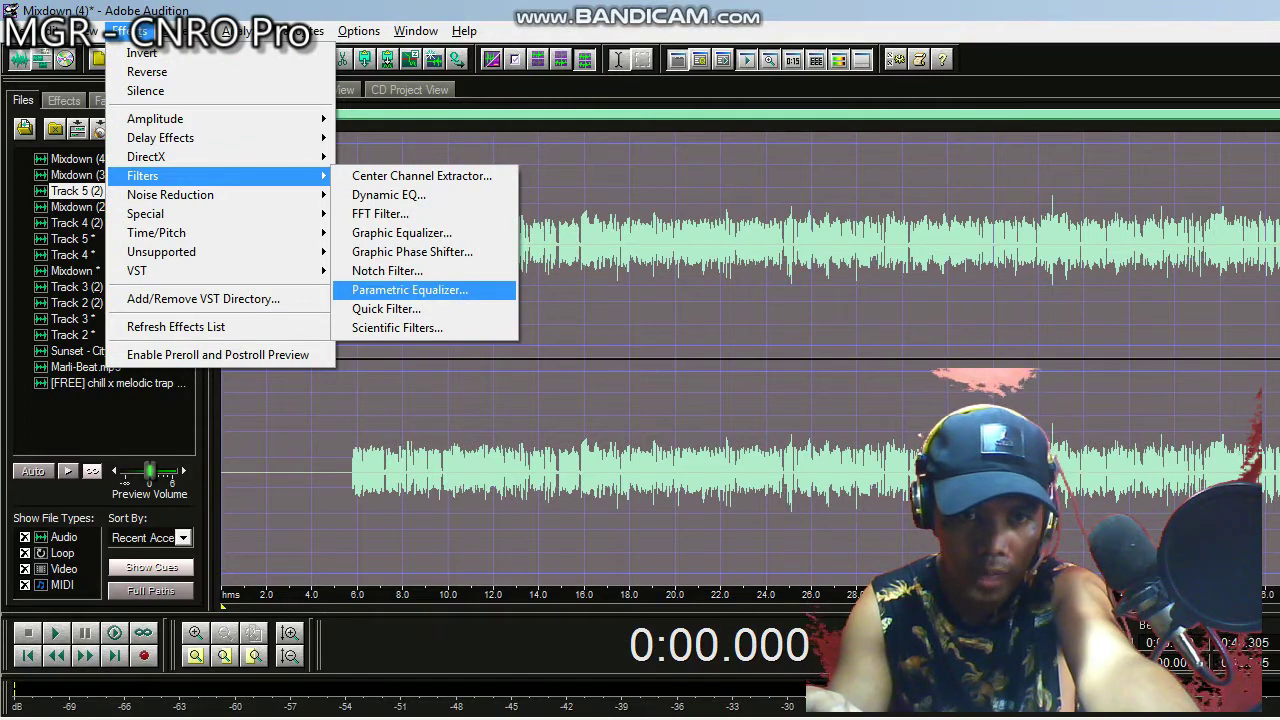
left_click(409, 289)
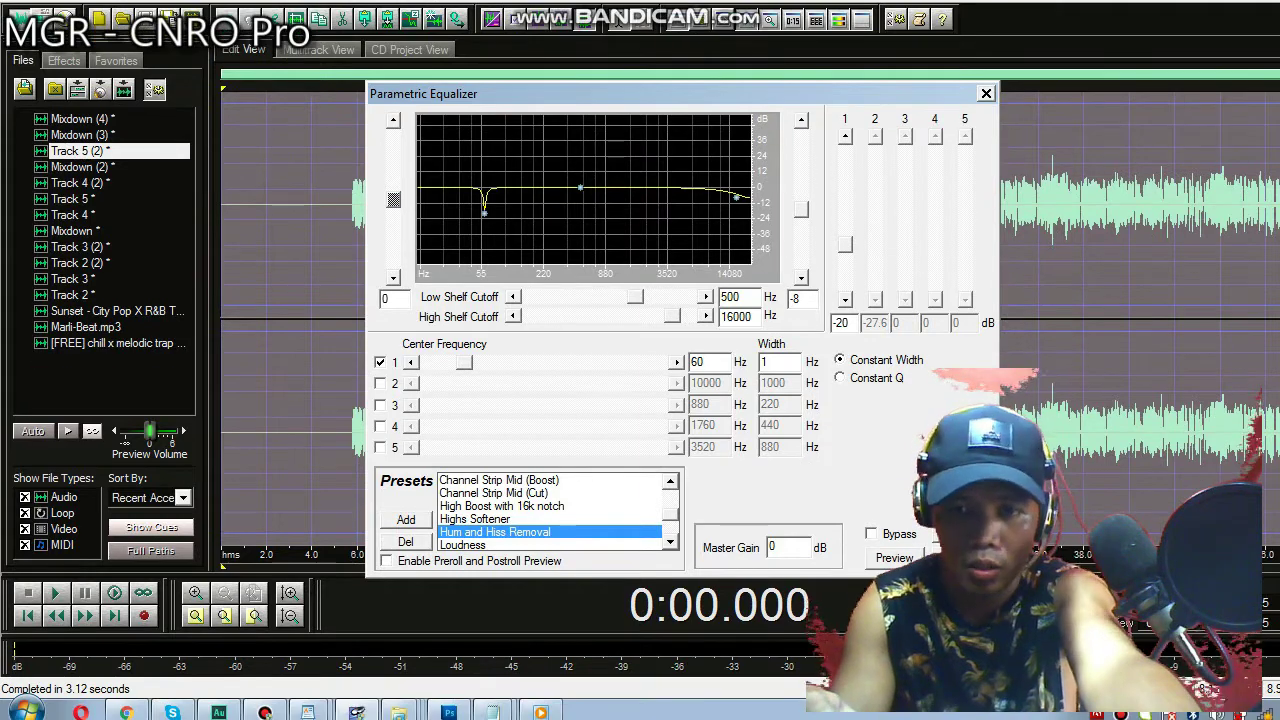
left_click(957, 525)
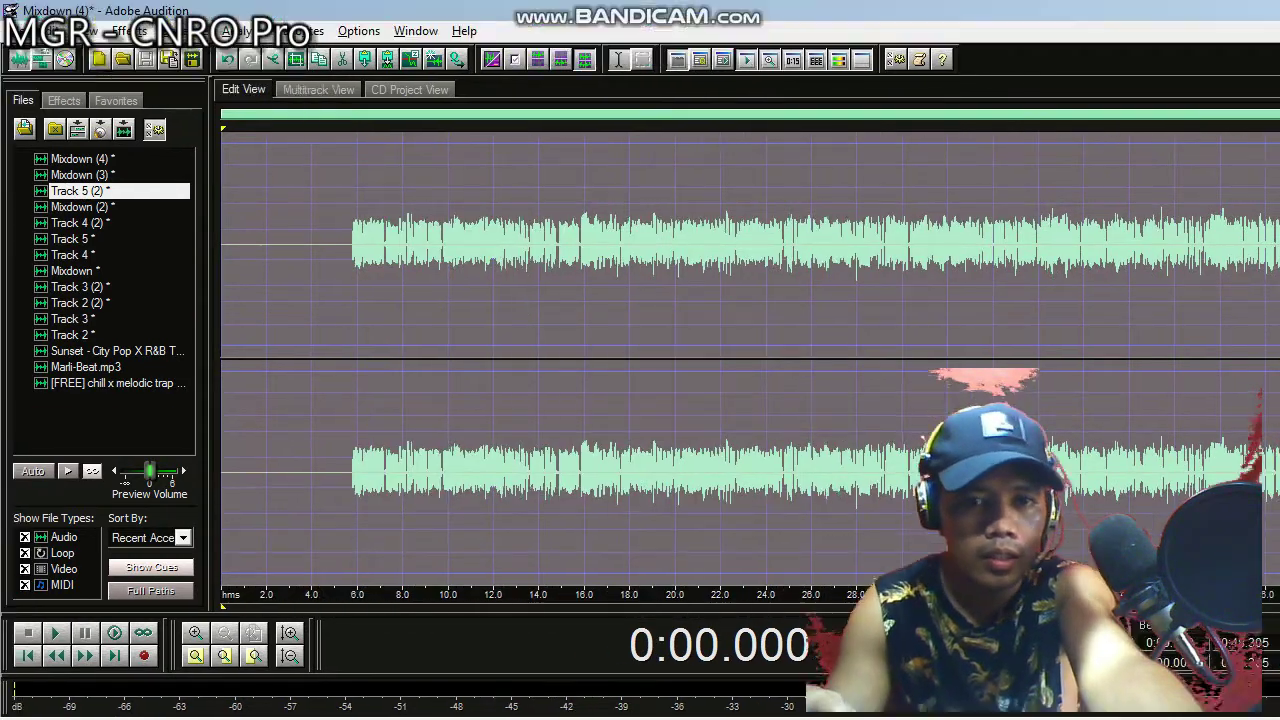
Start a Reverb on the whole file from the Tight and Close preset and set the total reverb length to 300 ms
left_click(130, 31)
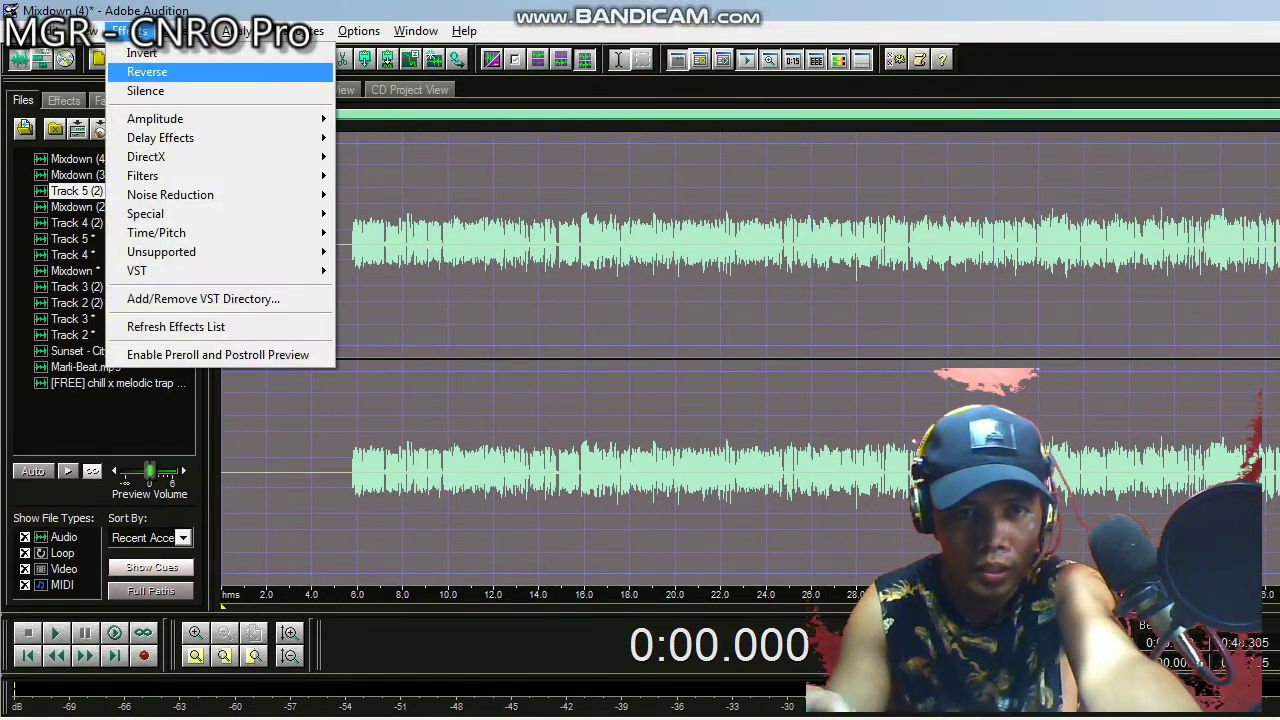
mouse_move(160, 137)
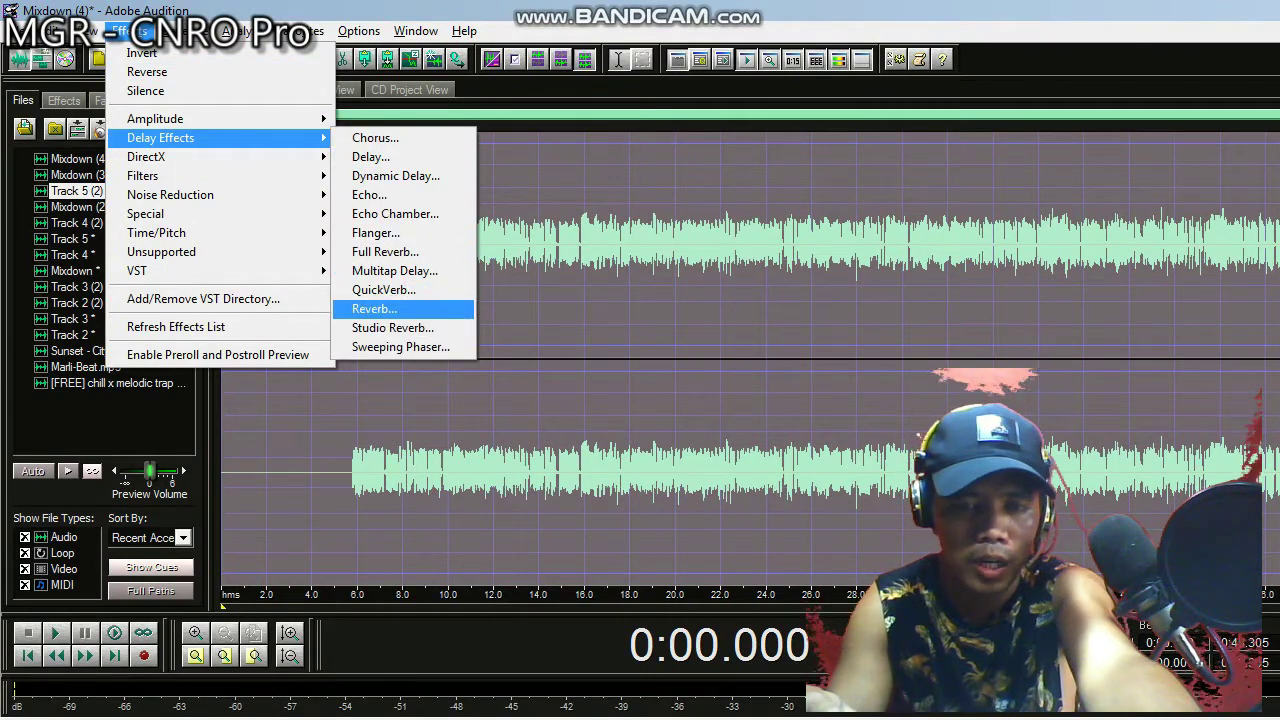
left_click(374, 308)
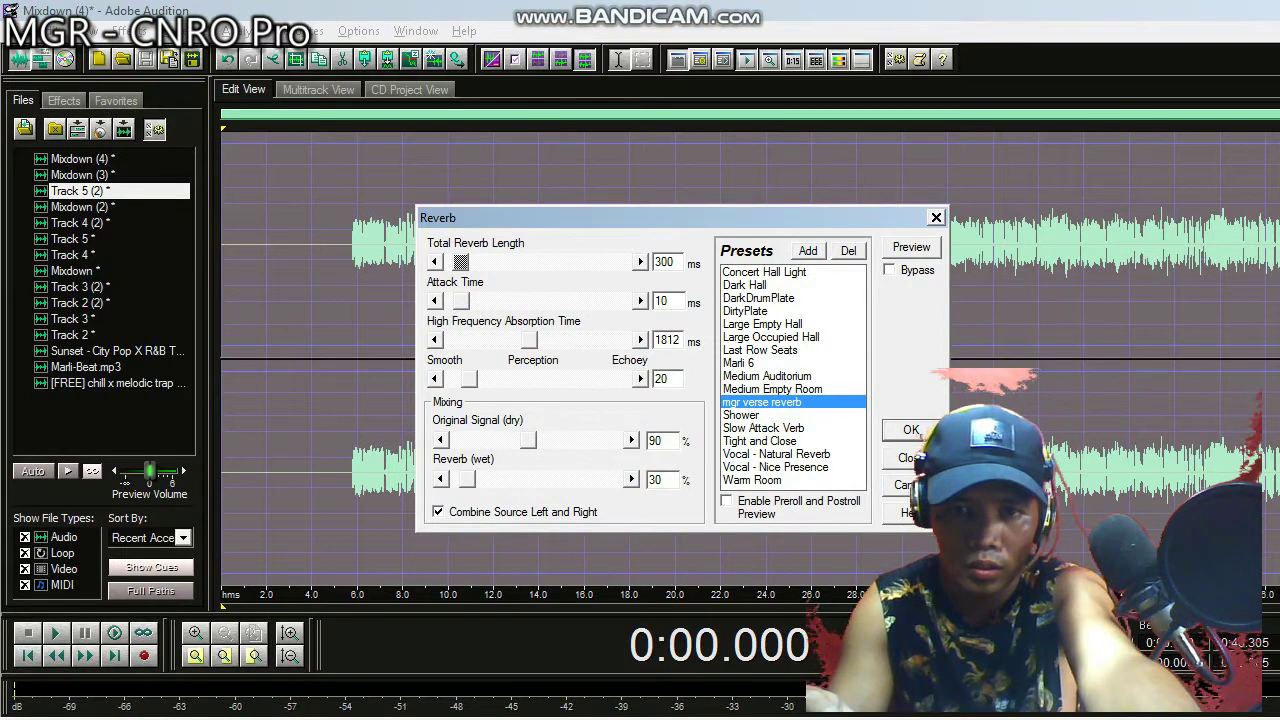
left_click(760, 441)
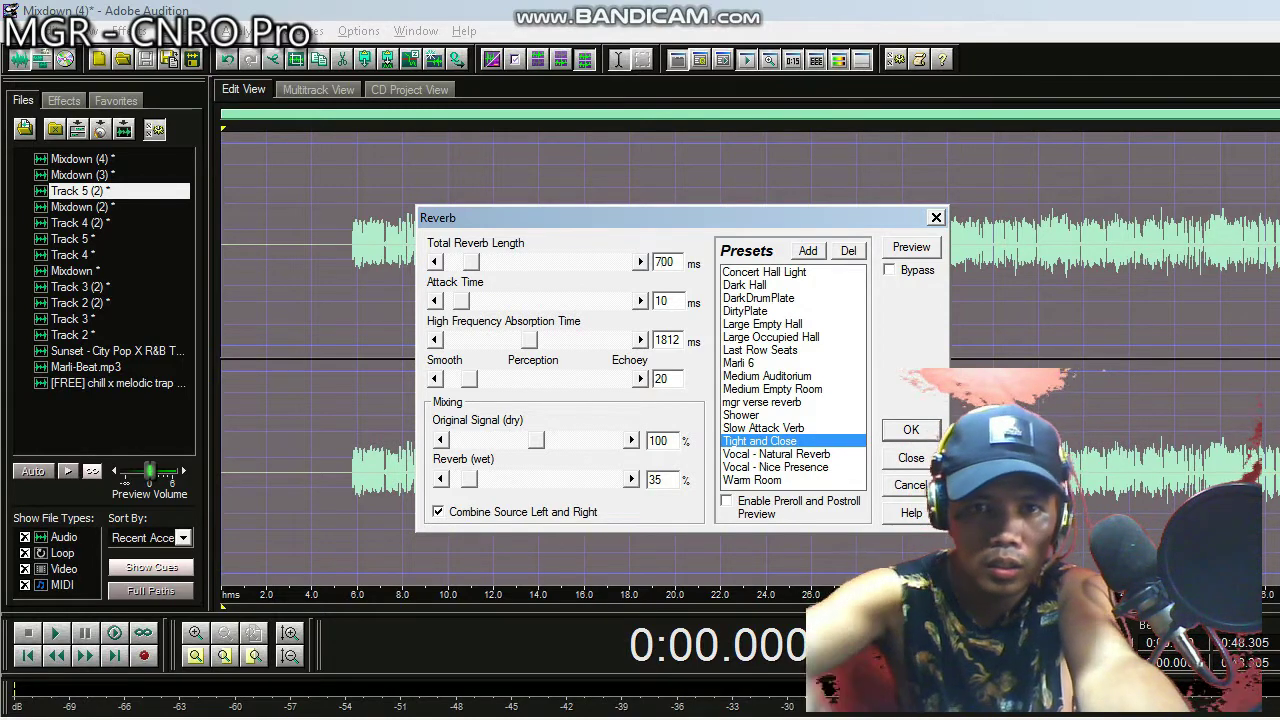
key("BackSpace")
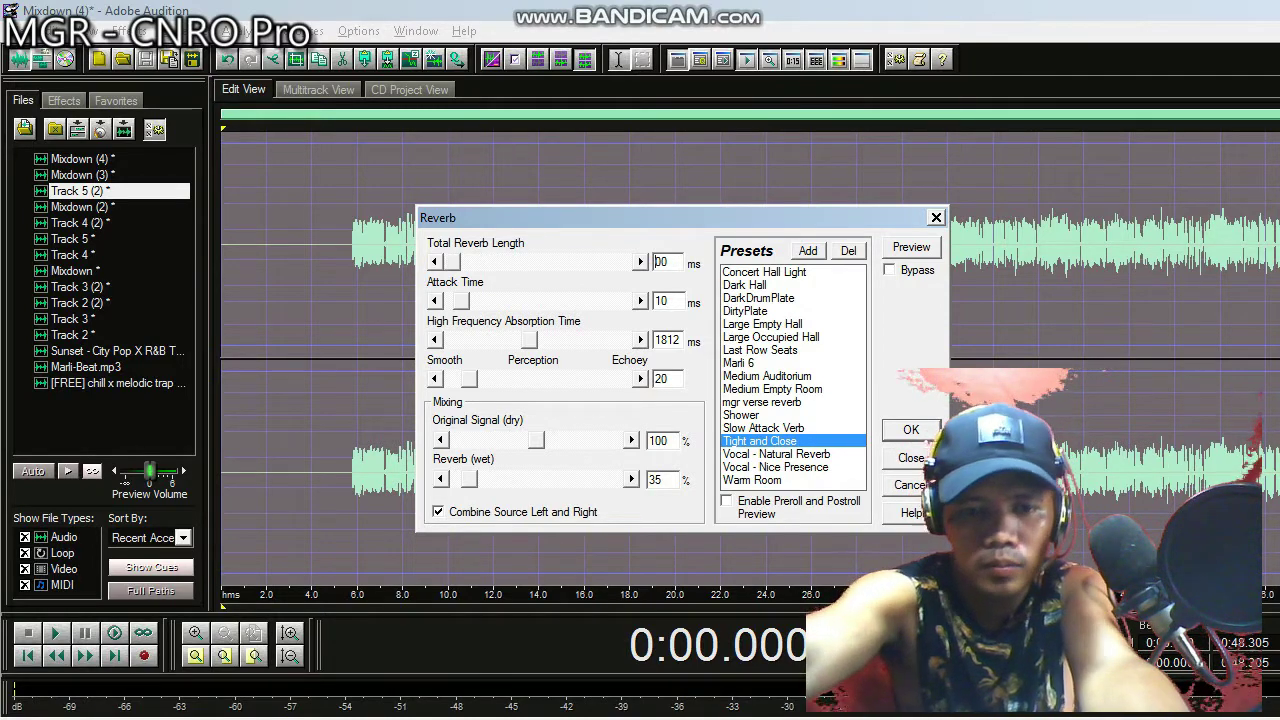
type("3")
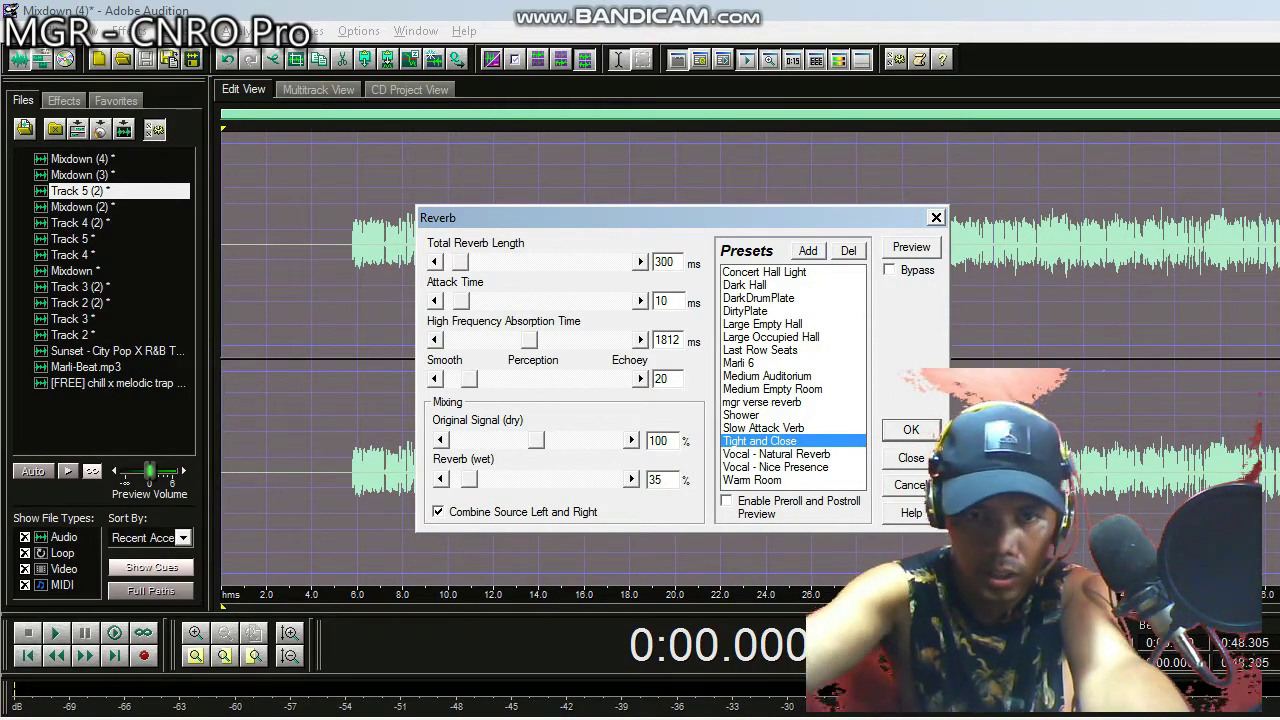
Set the reverb's original signal (dry) to 90% and reverb (wet) to 30%, and apply it to the file
key("BackSpace")
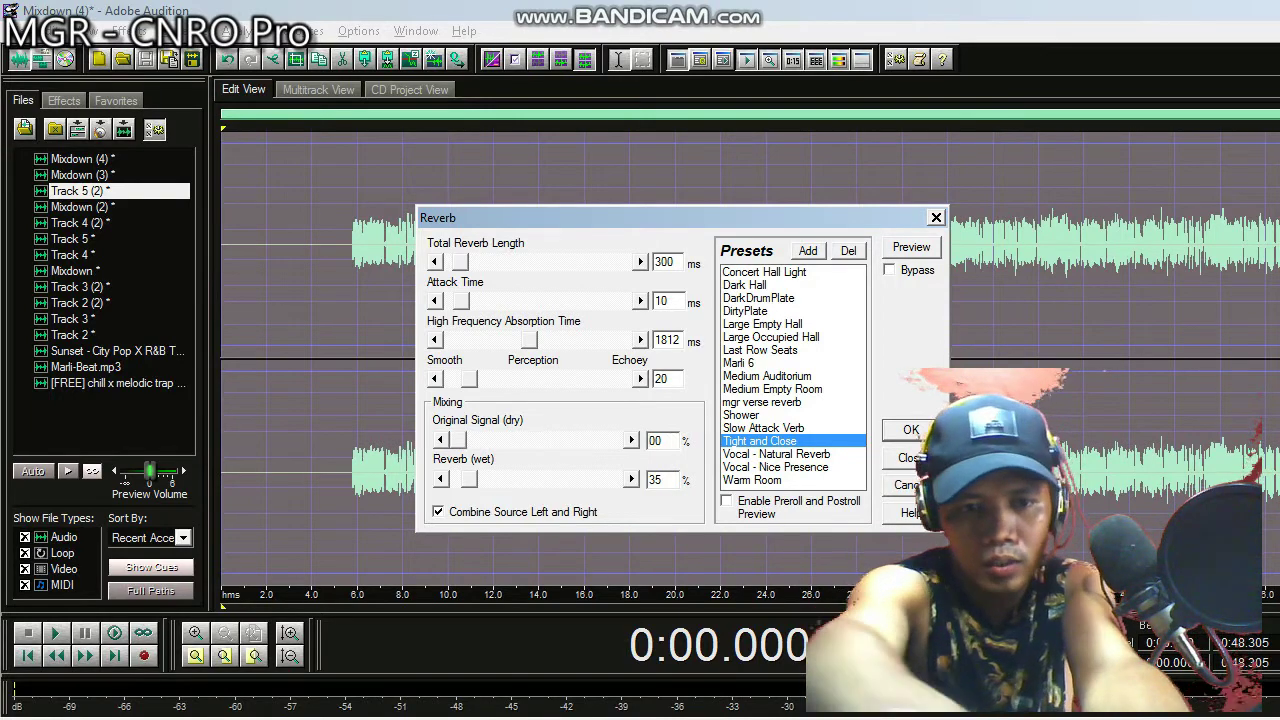
type("9")
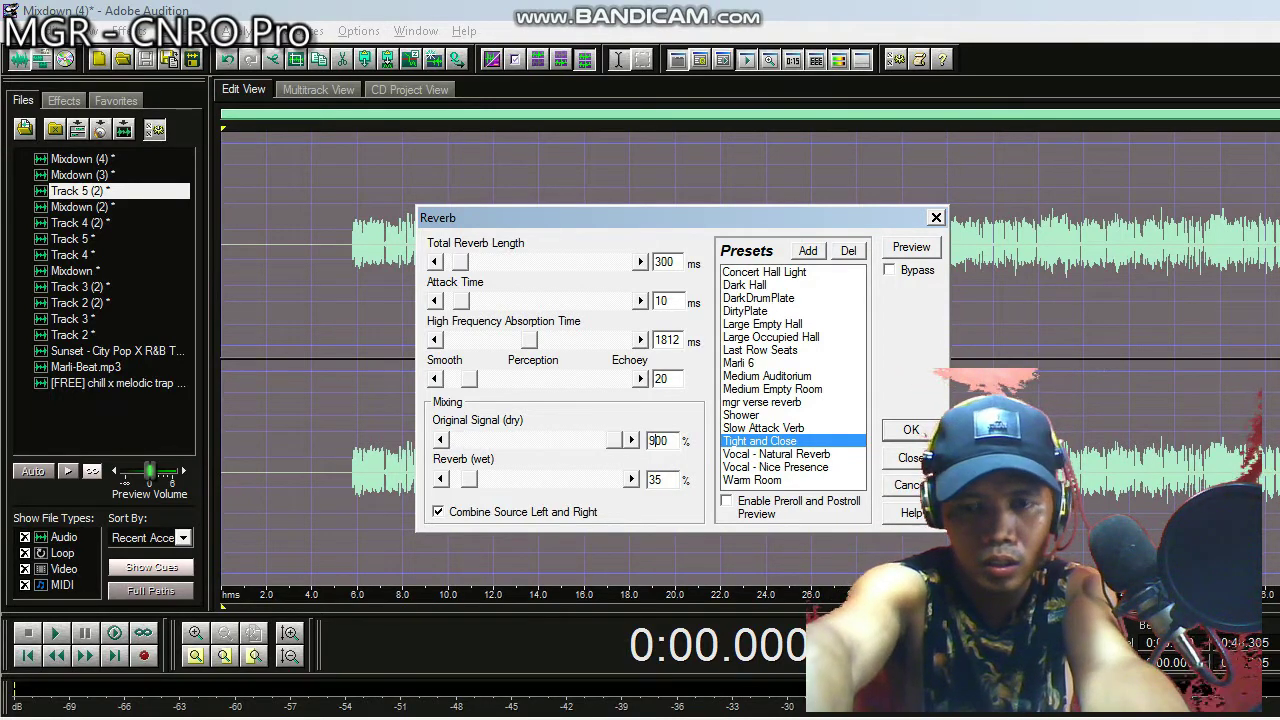
key("Delete")
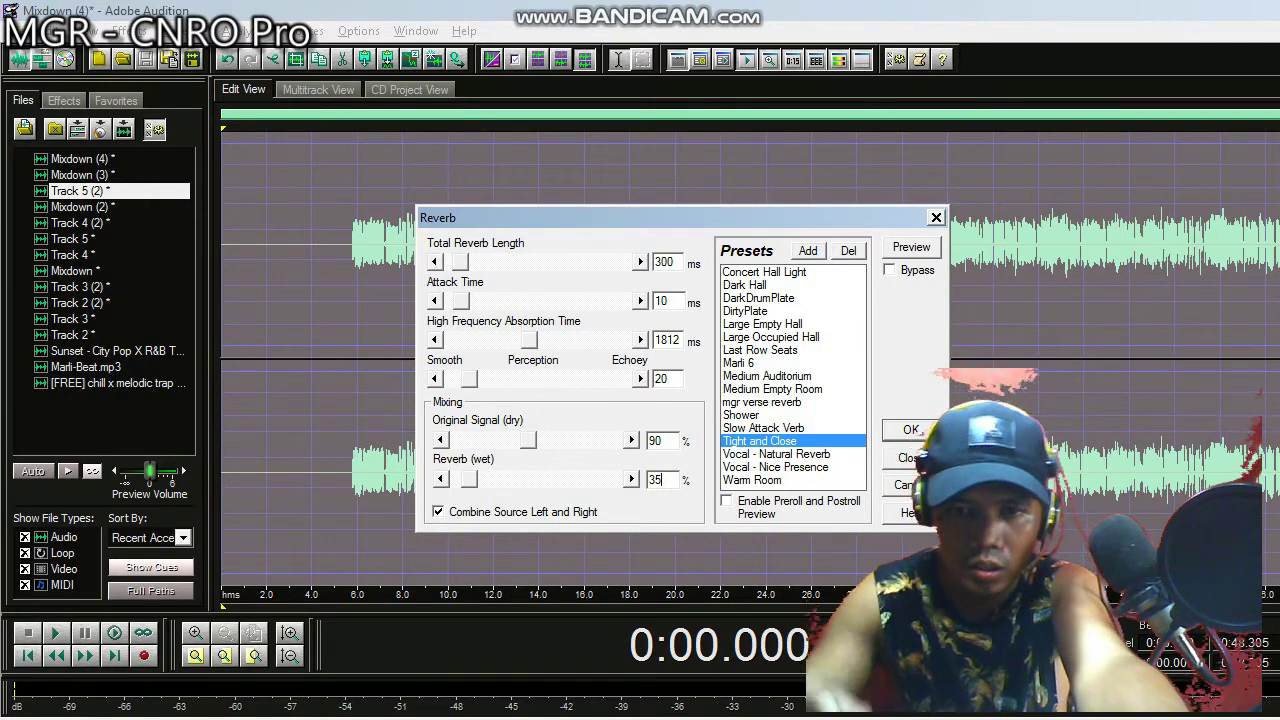
key("BackSpace")
type("0")
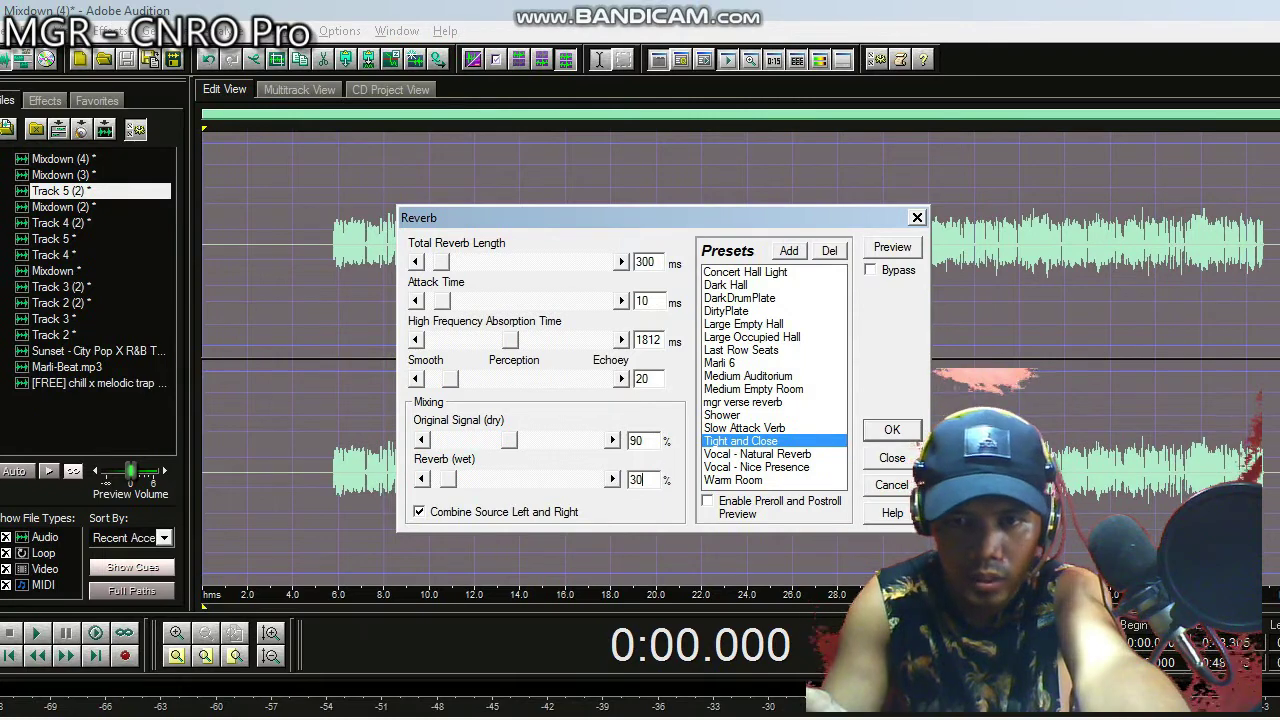
key("Return")
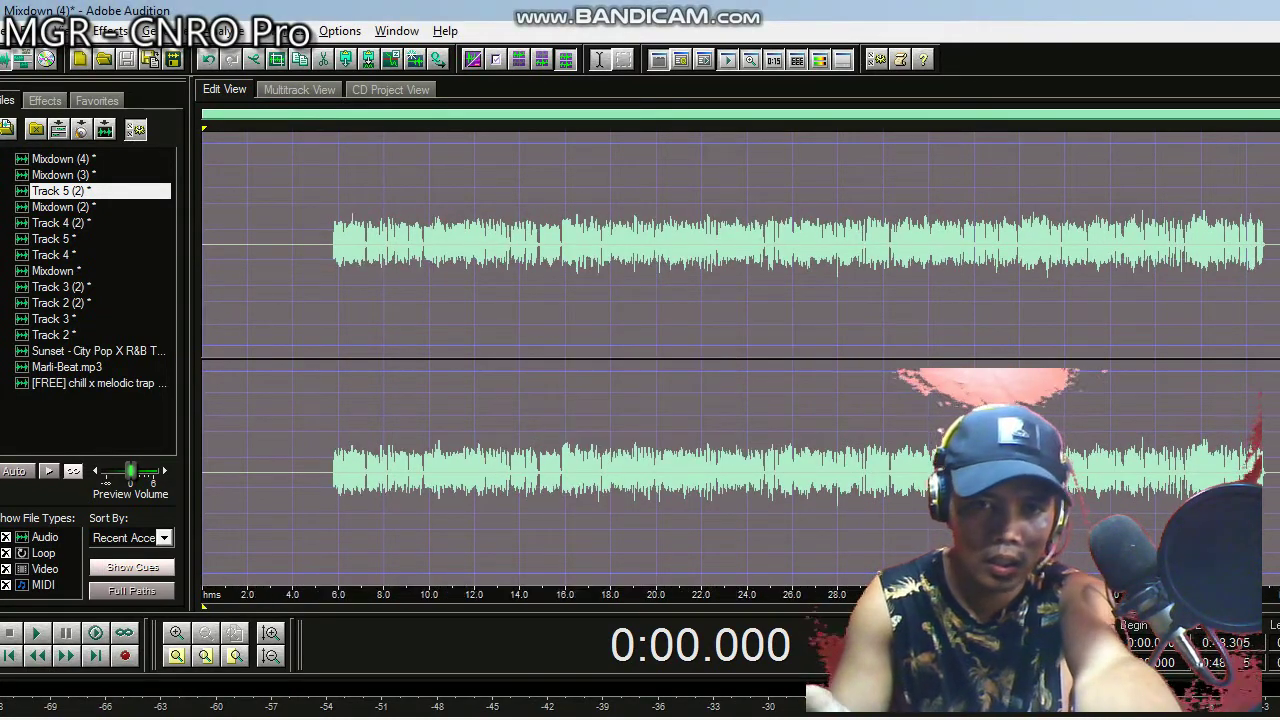
Play back the processed vocal from about 0:06.5 to check how the reverb sounds
left_click(365, 290)
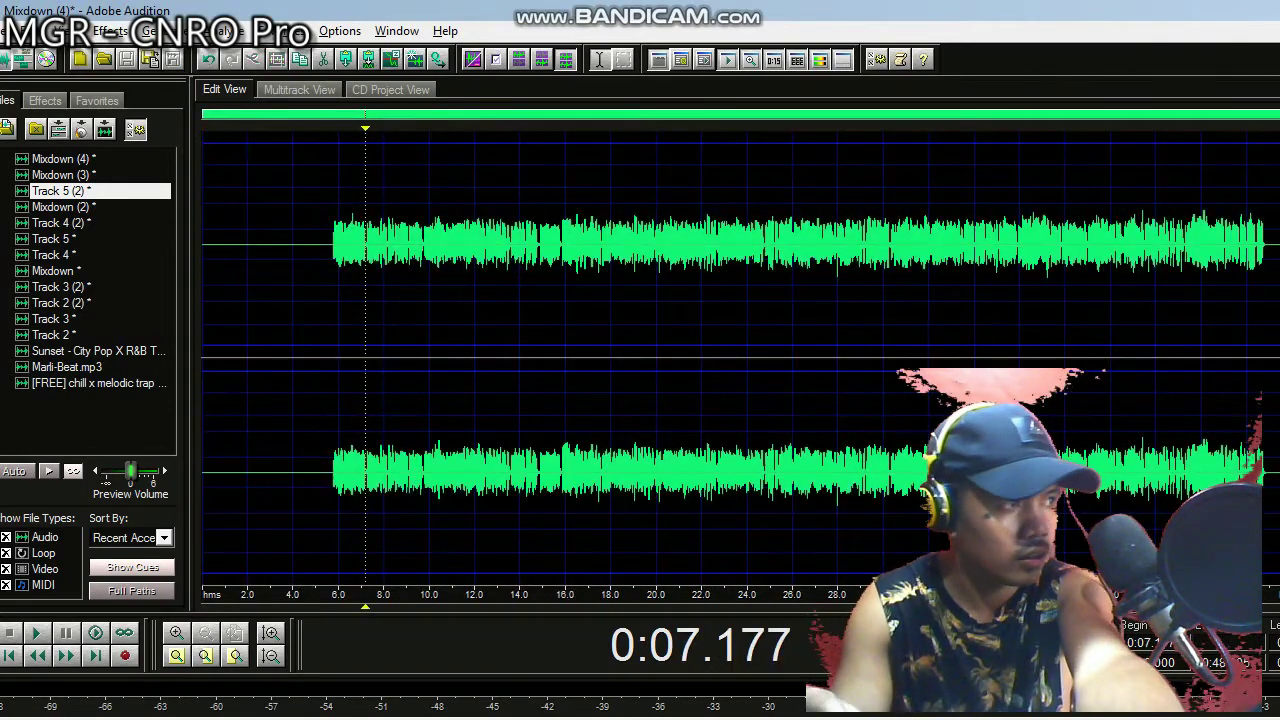
left_click(351, 290)
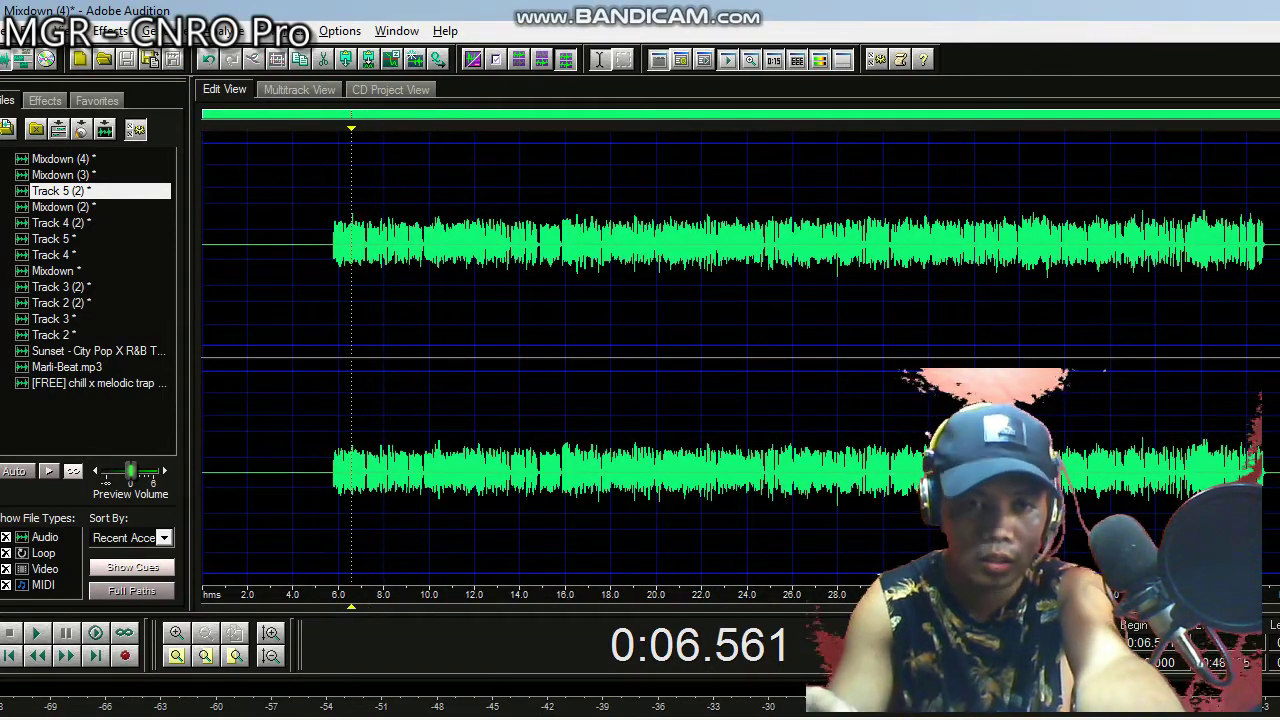
key("space")
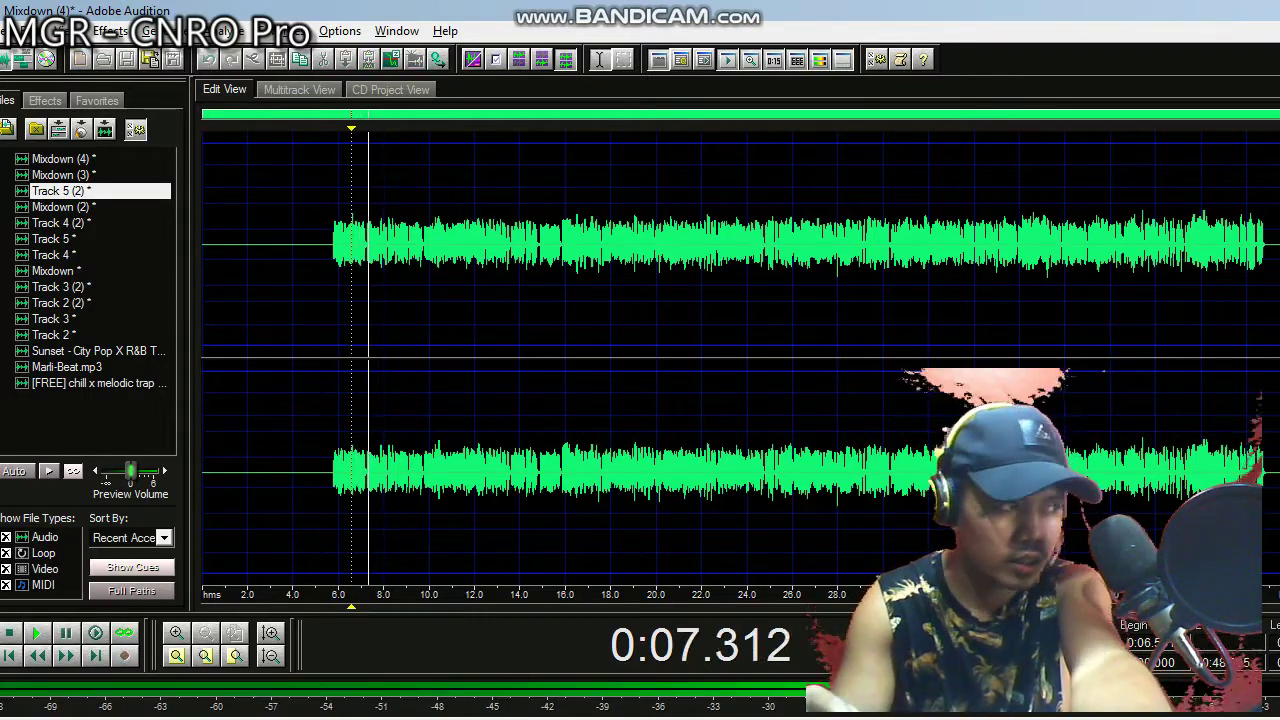
key("space")
key("space")
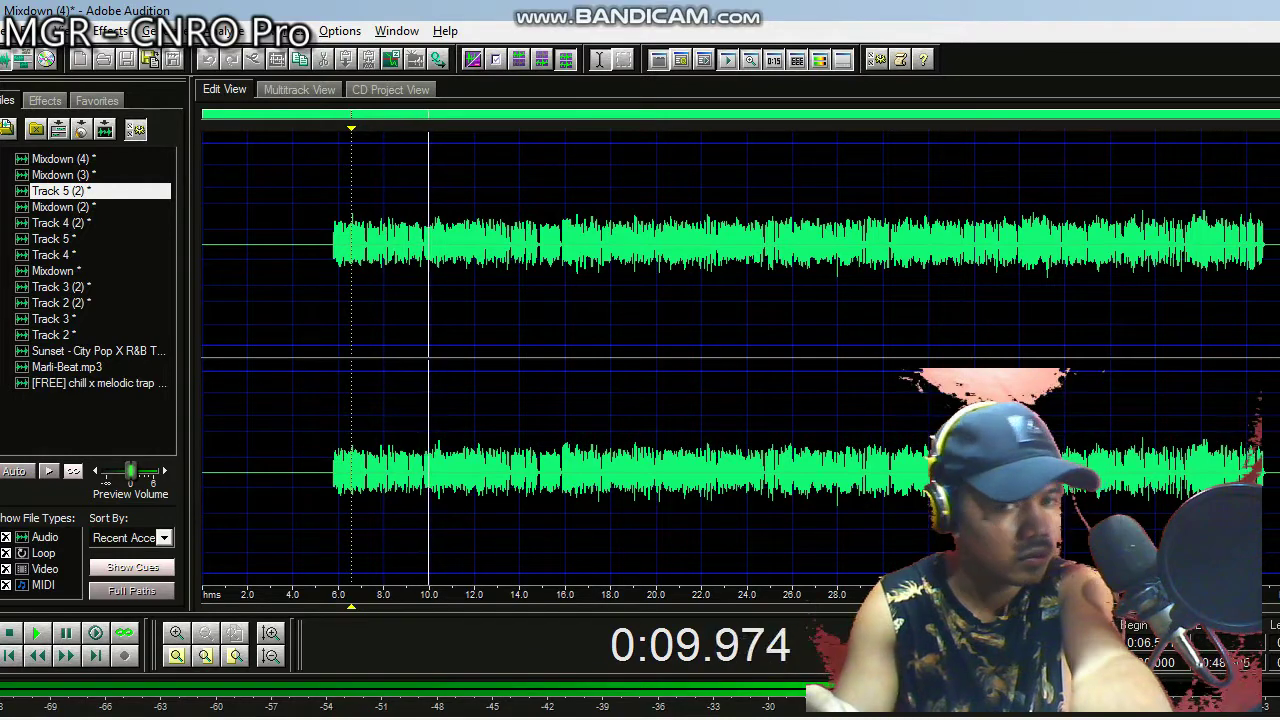
key("space")
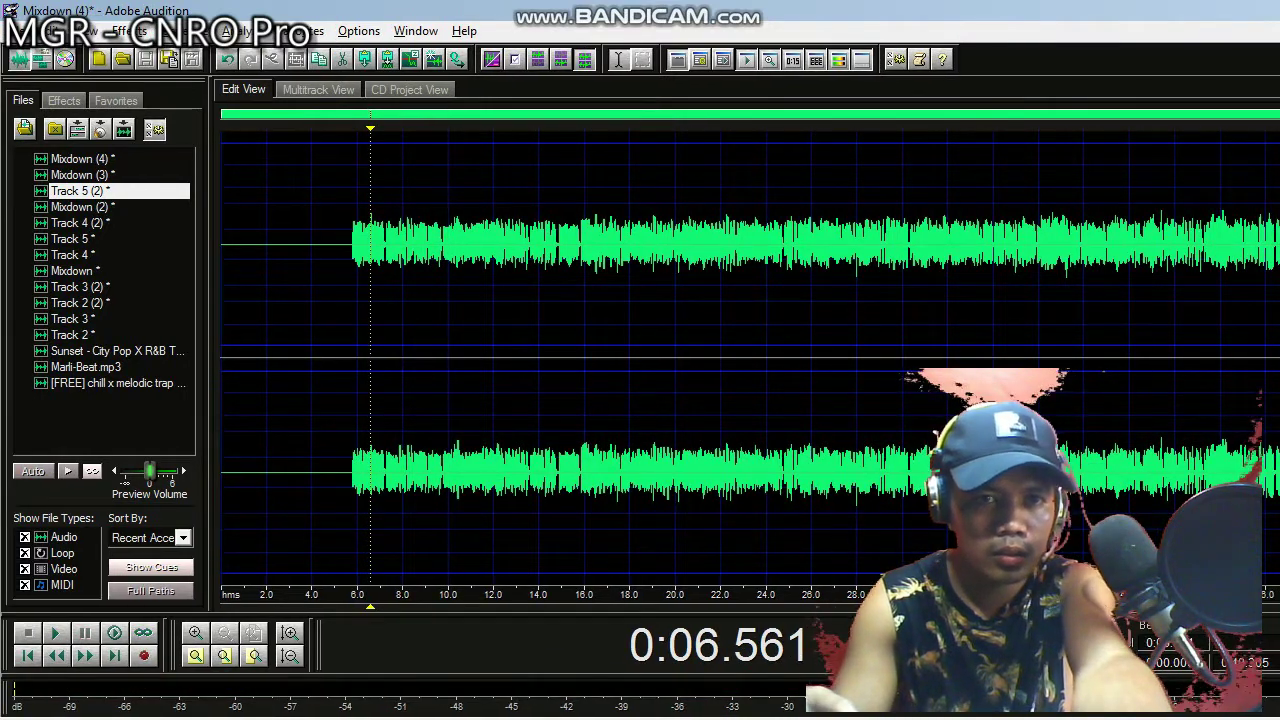
Normalize the whole file to 80%, with the left and right channels treated equally
left_click(129, 31)
mouse_move(156, 119)
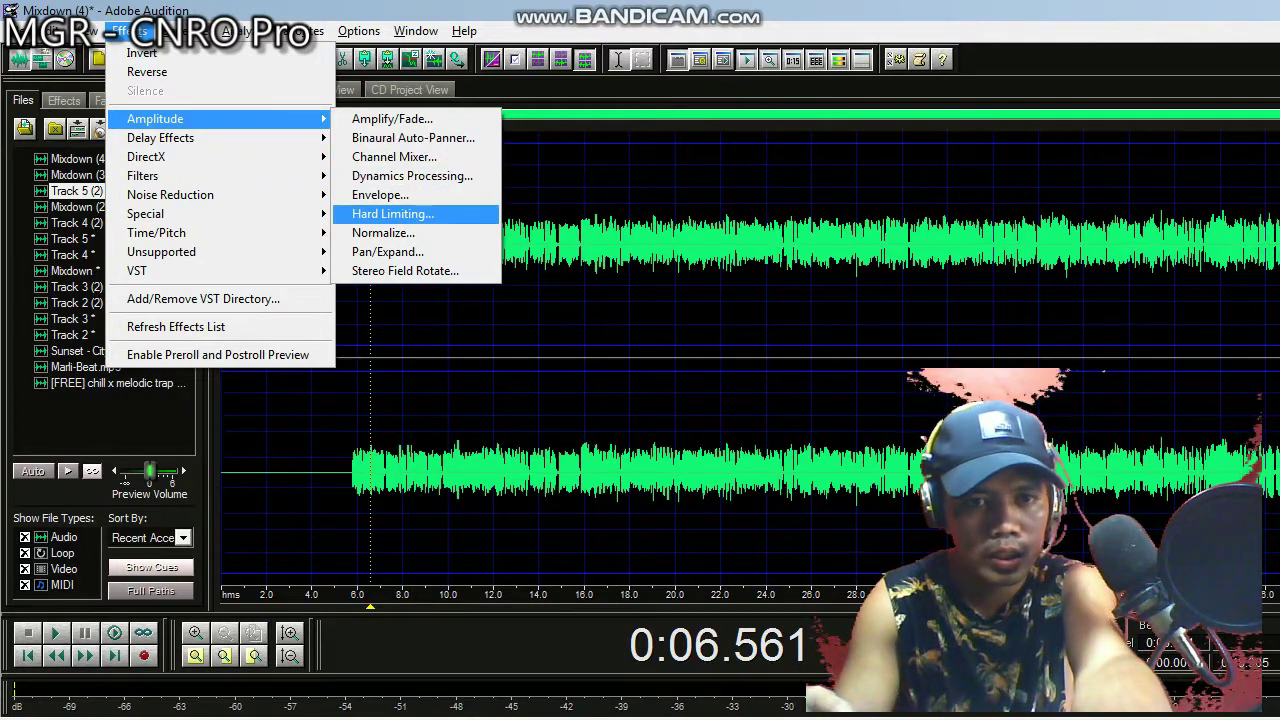
left_click(383, 232)
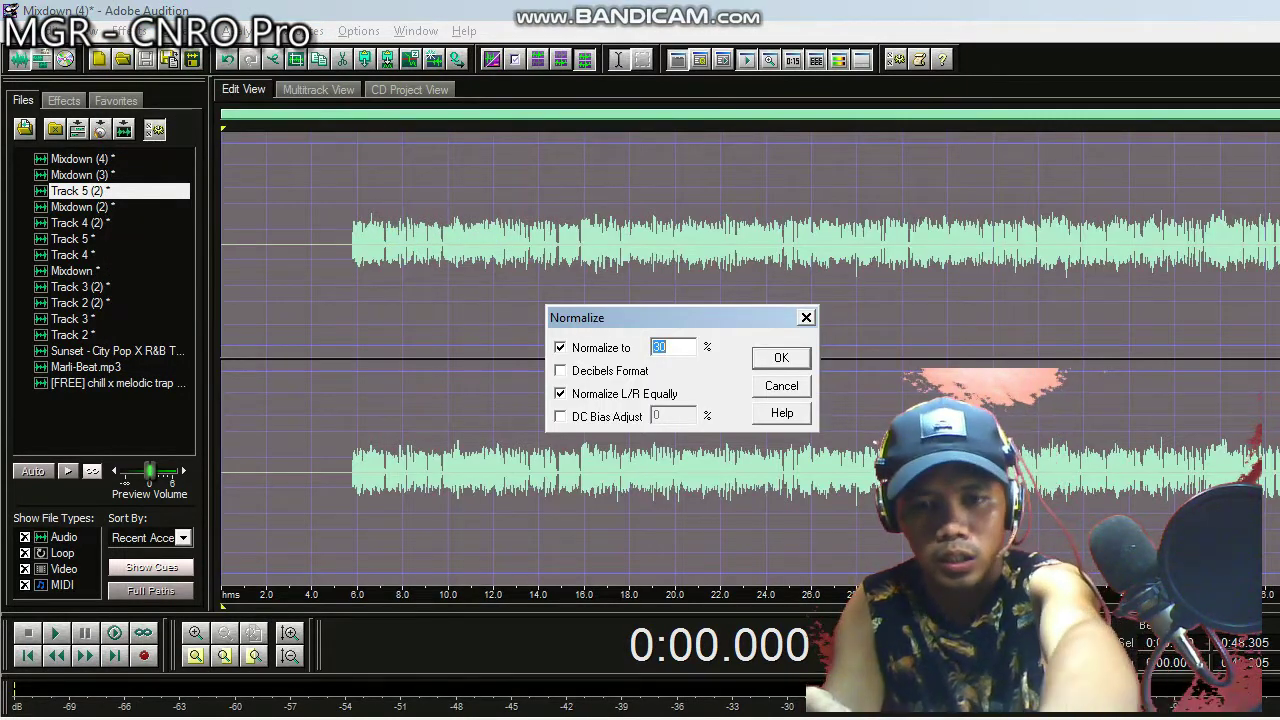
type("8")
key("Return")
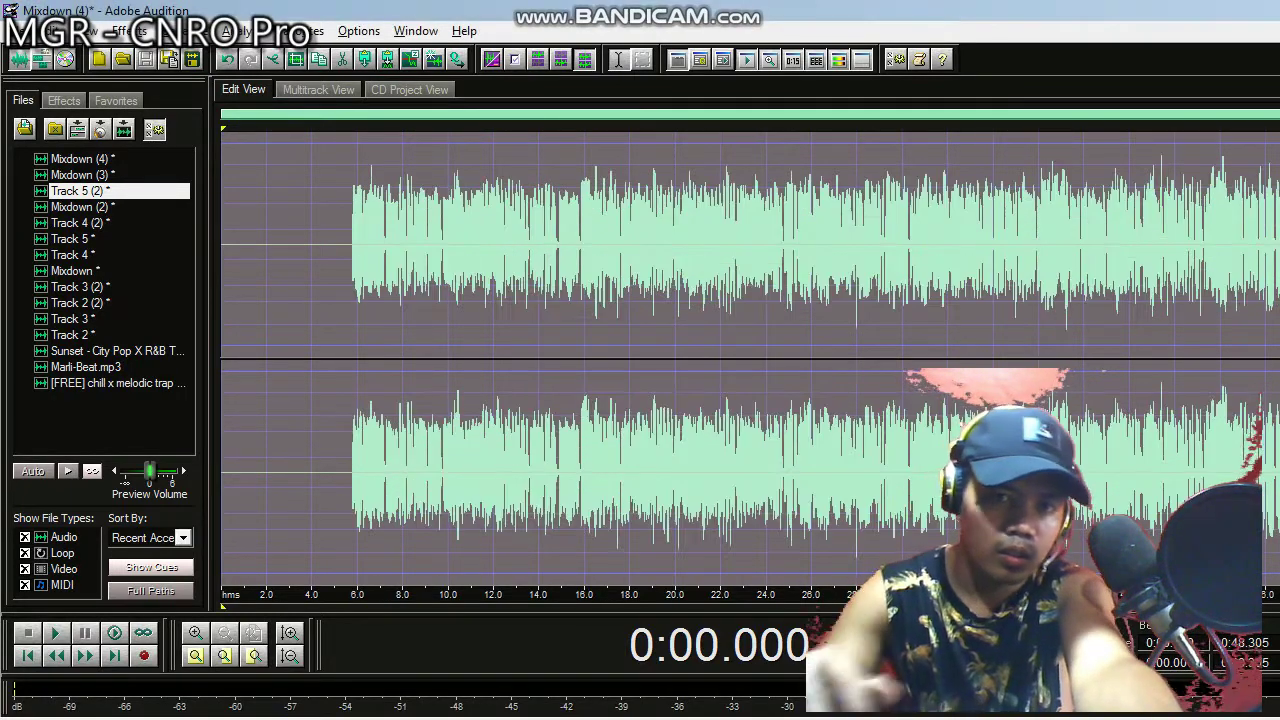
Normalize the whole file to 30%, with the left and right channels treated equally
left_click(357, 300)
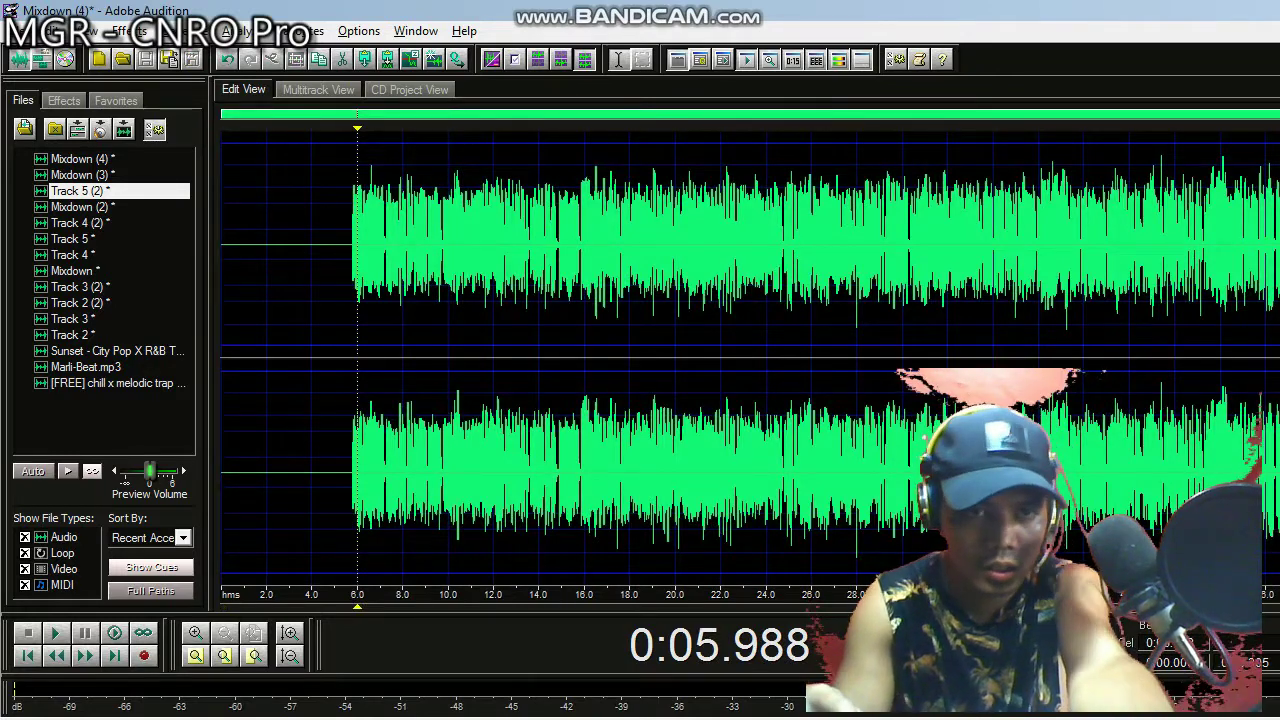
left_click(129, 31)
mouse_move(155, 118)
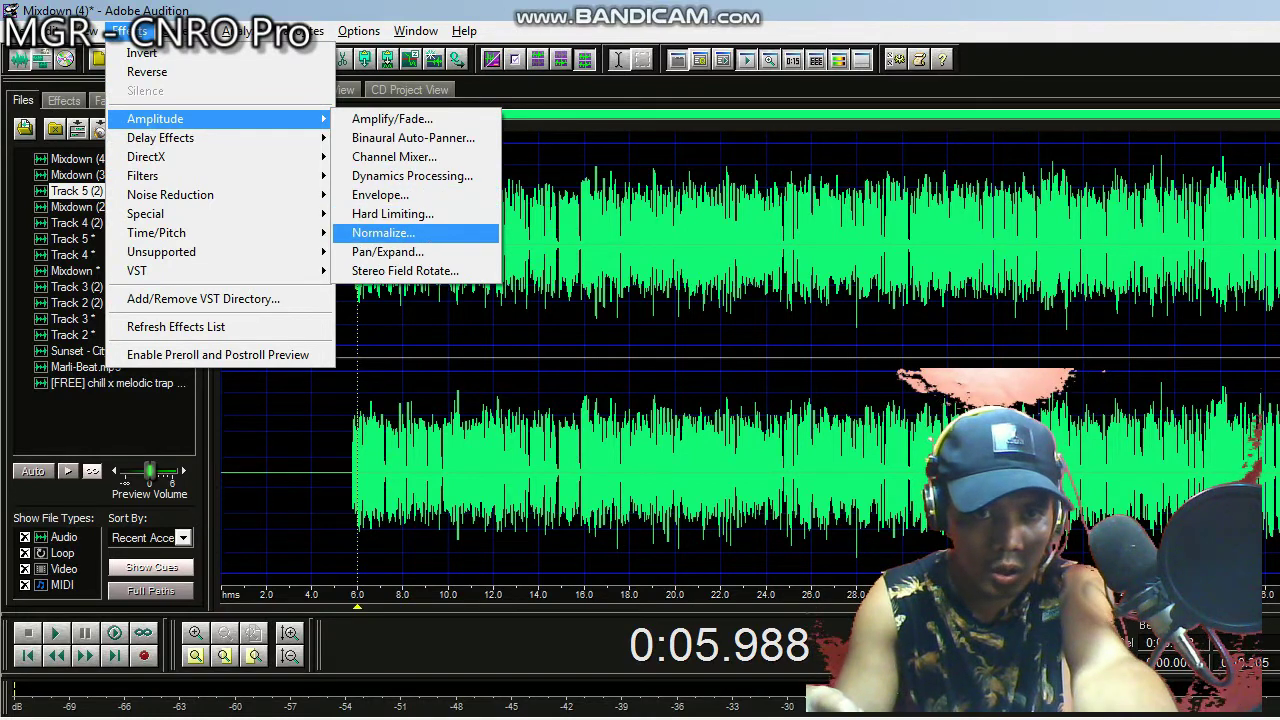
left_click(383, 232)
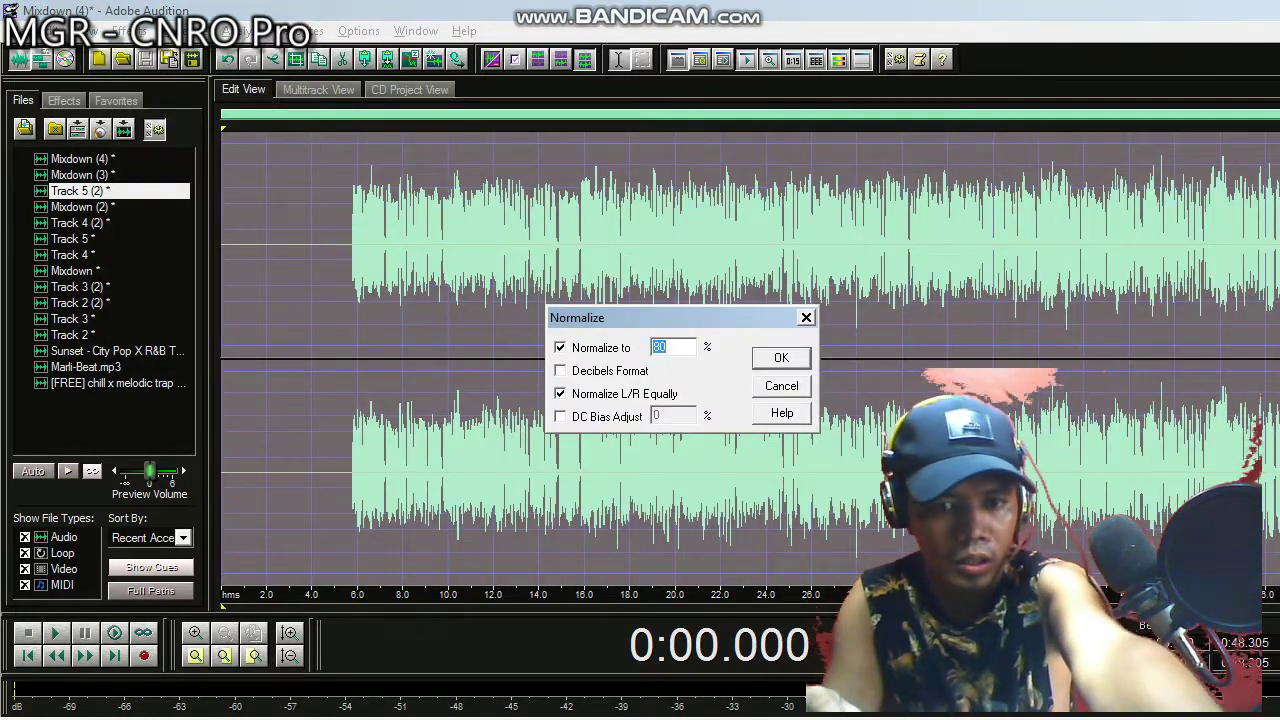
type("3")
key("Return")
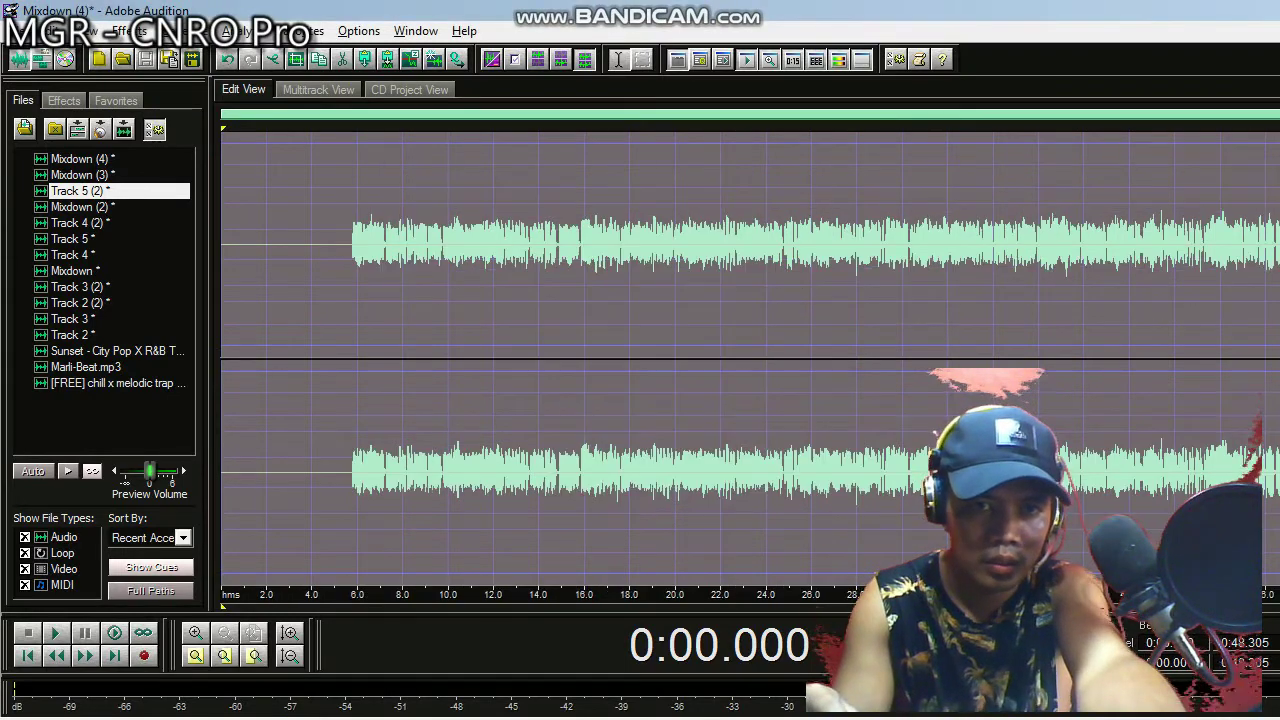
Insert the processed Mixdown (4) file into the multitrack session
right_click(336, 196)
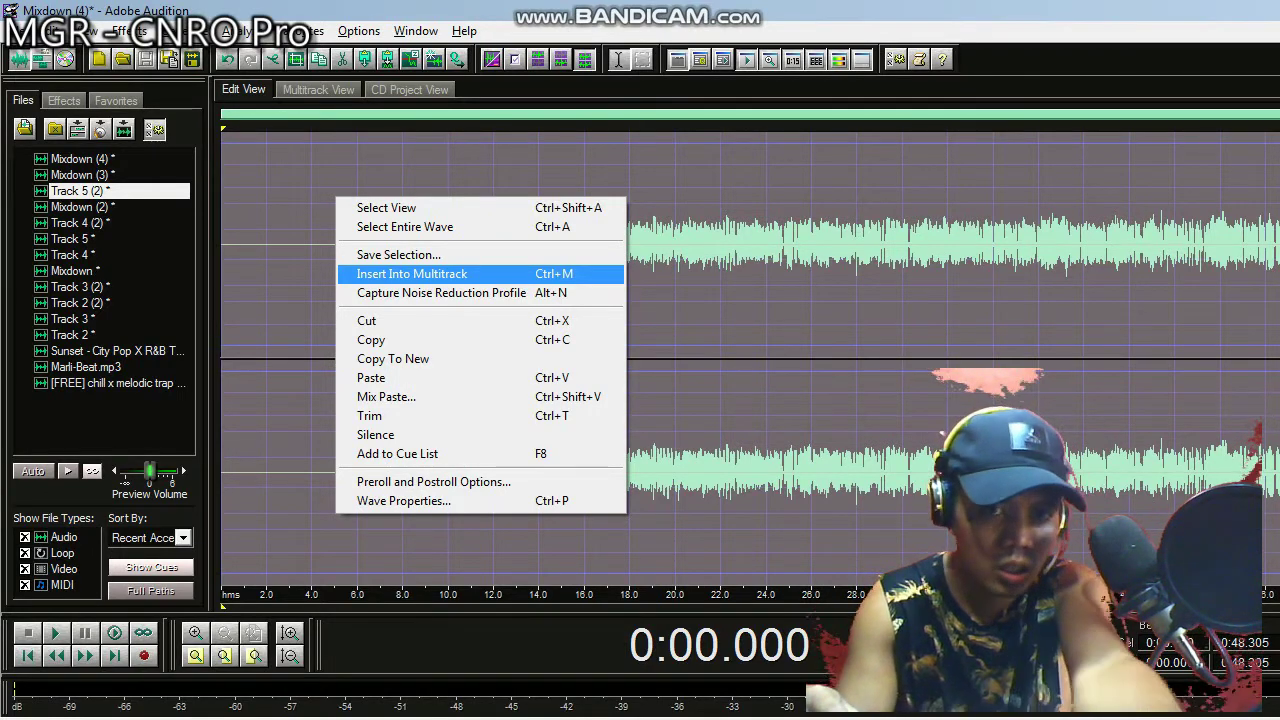
left_click(412, 274)
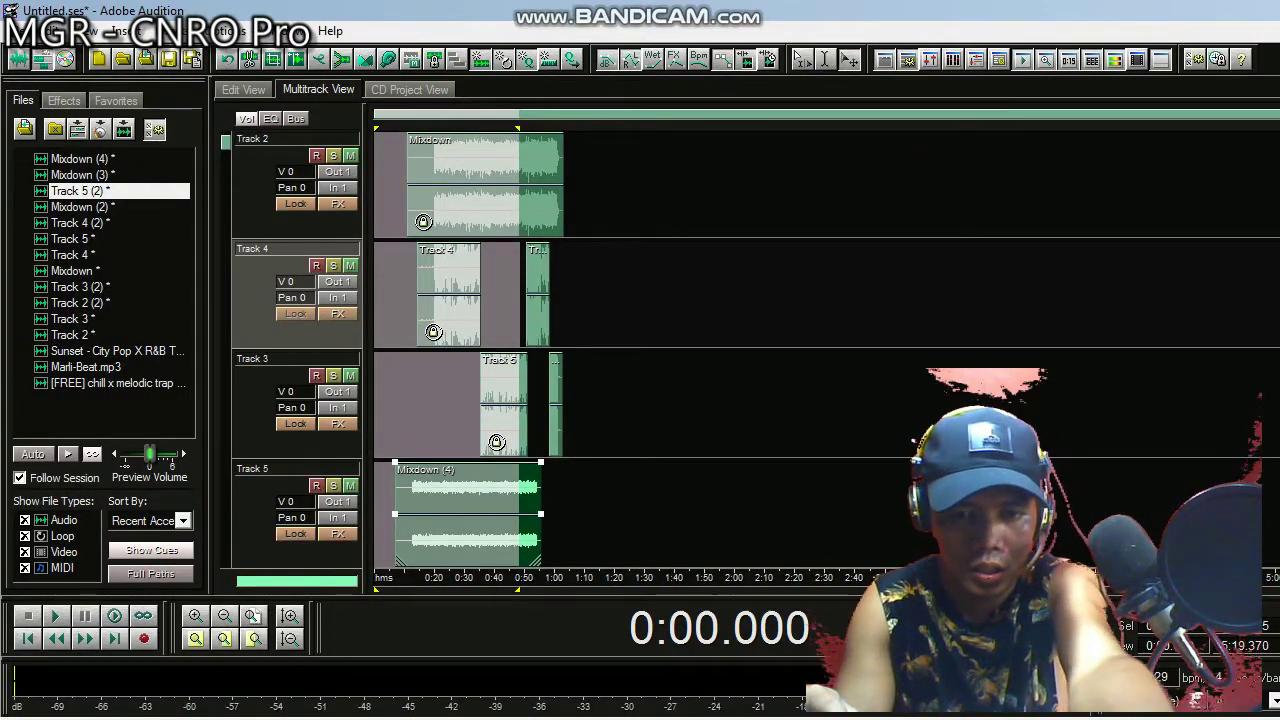
left_click(262, 400)
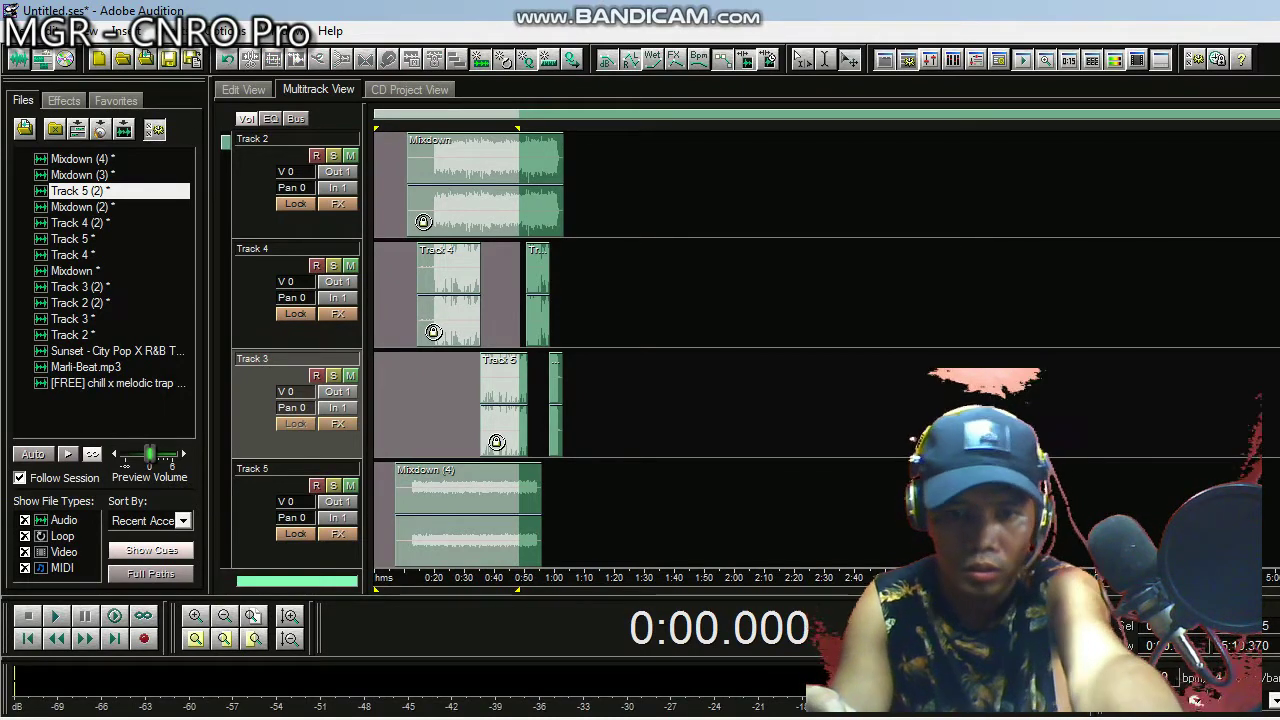
Clear the time selection and remove both old vocal clips from Track 3
left_click_drag(573, 405, 509, 405)
left_click(580, 405)
left_click(582, 415)
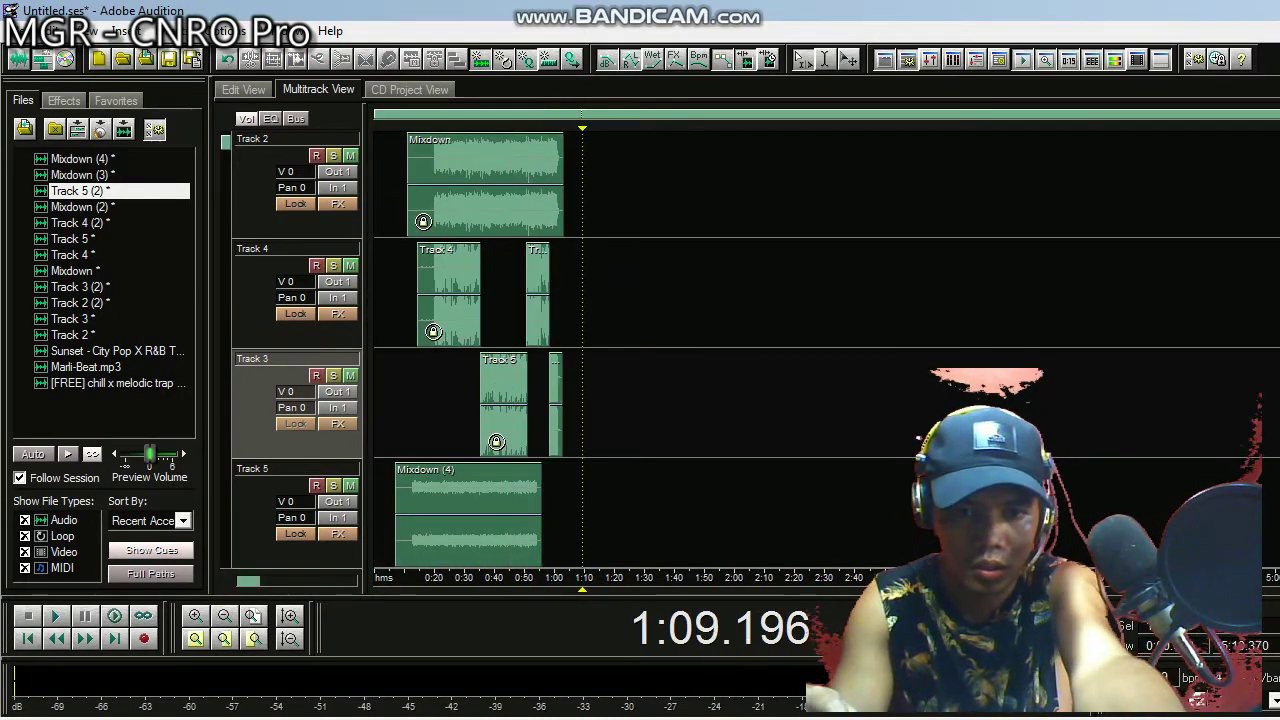
left_click(556, 425, "ctrl")
left_click(505, 440, "ctrl")
right_click(505, 446)
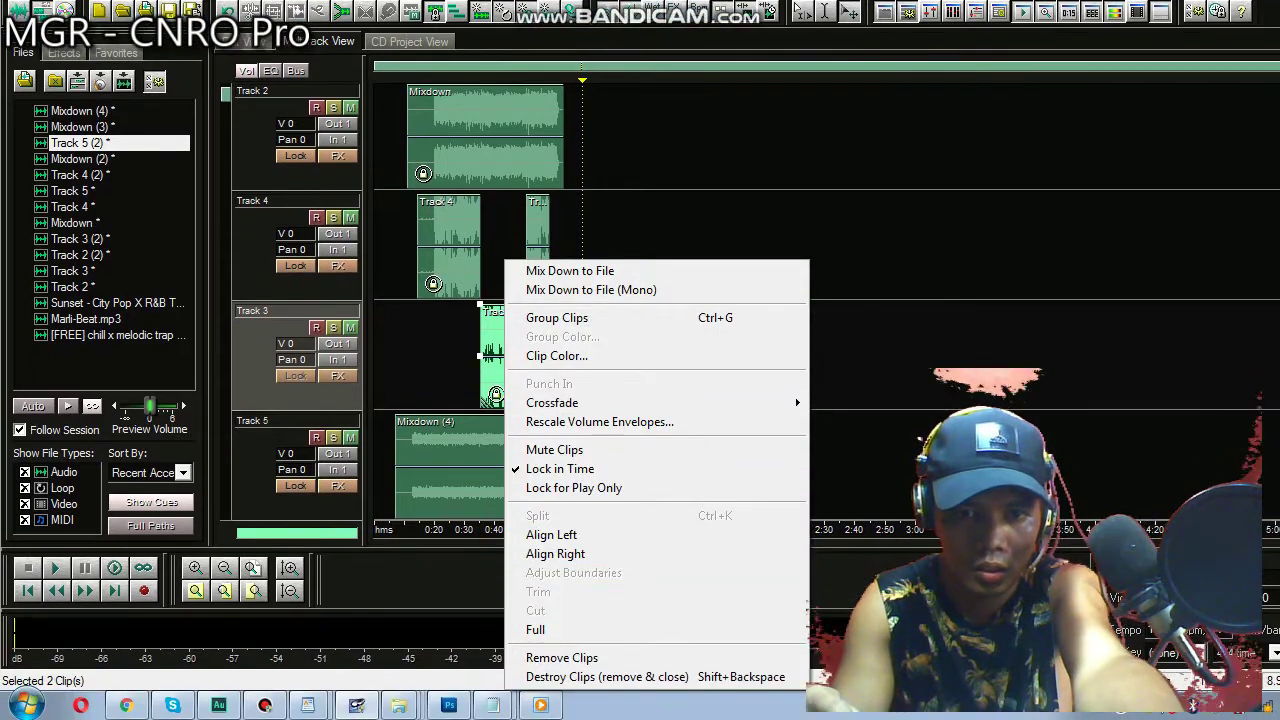
left_click(560, 705)
Move the Mixdown (4) clip to Track 3 and align its start with the start of the first Track 4 clip
left_click_drag(468, 465, 419, 355)
scroll(424, 355, "up", 5)
scroll(382, 355, "up", 15)
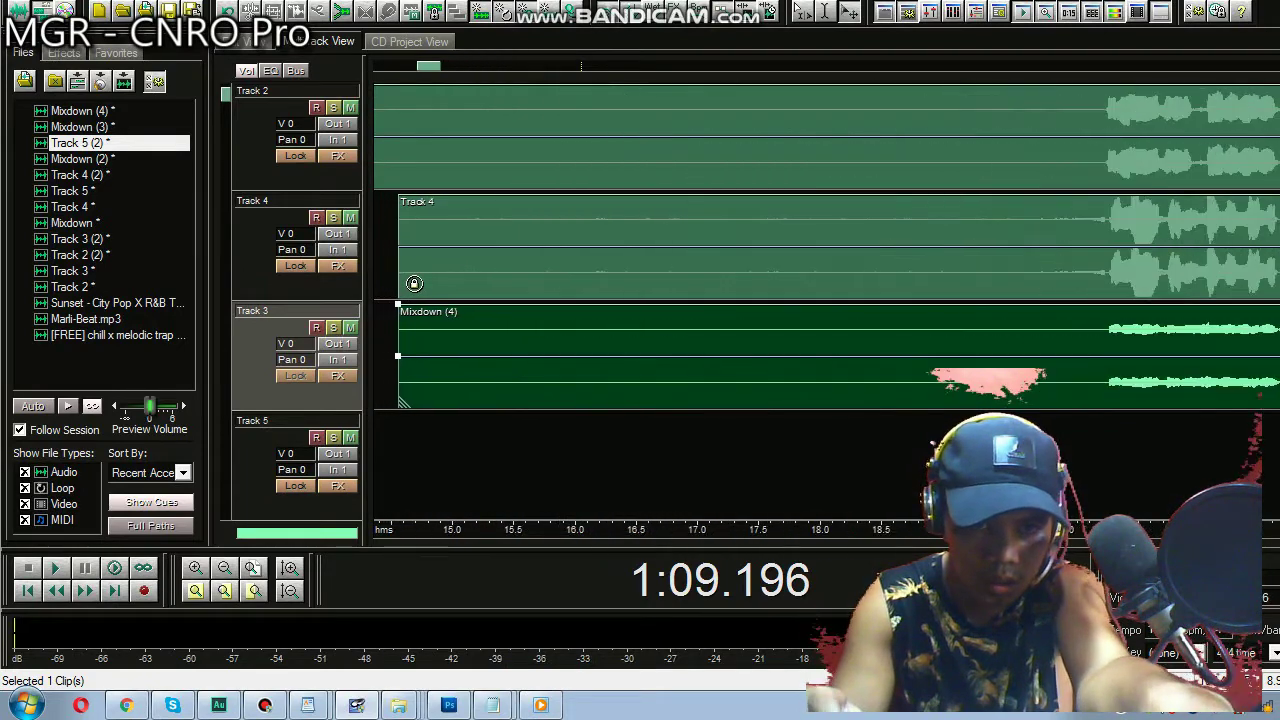
scroll(474, 355, "down", 15)
key("minus")
key("minus")
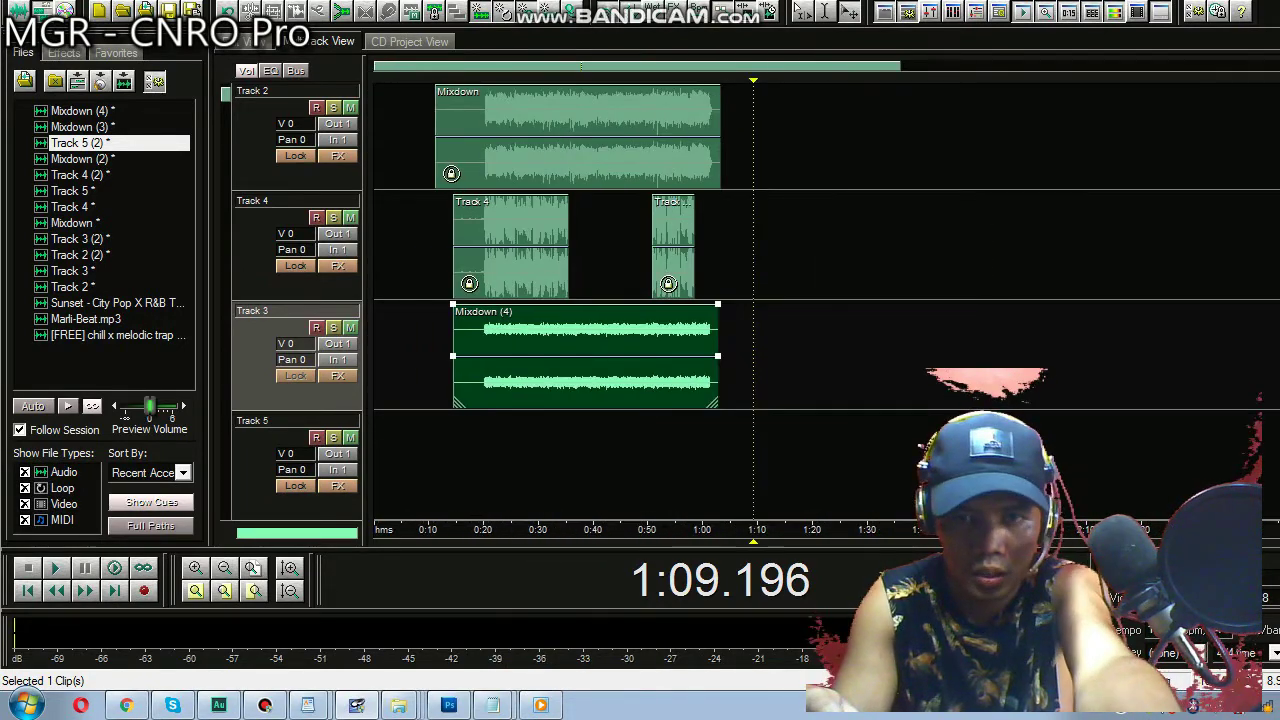
Remove both old vocal clips from Track 4
double_click(610, 250)
right_click(476, 260)
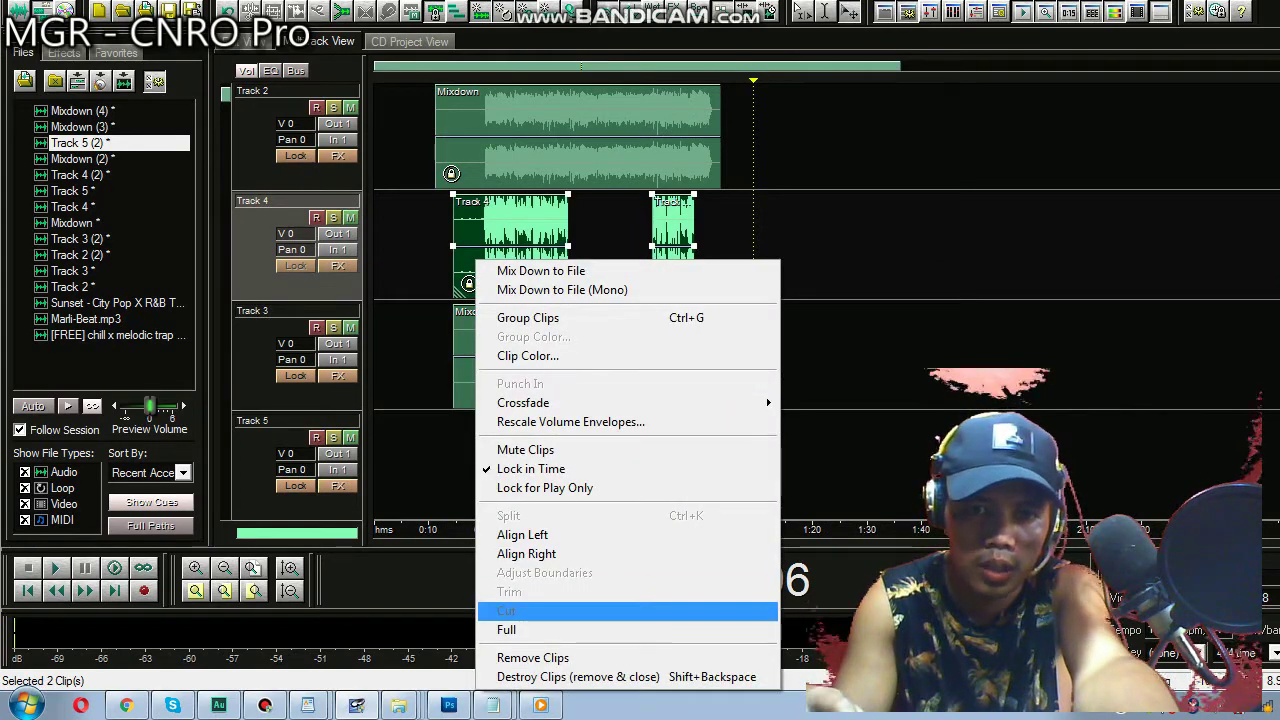
left_click(578, 677)
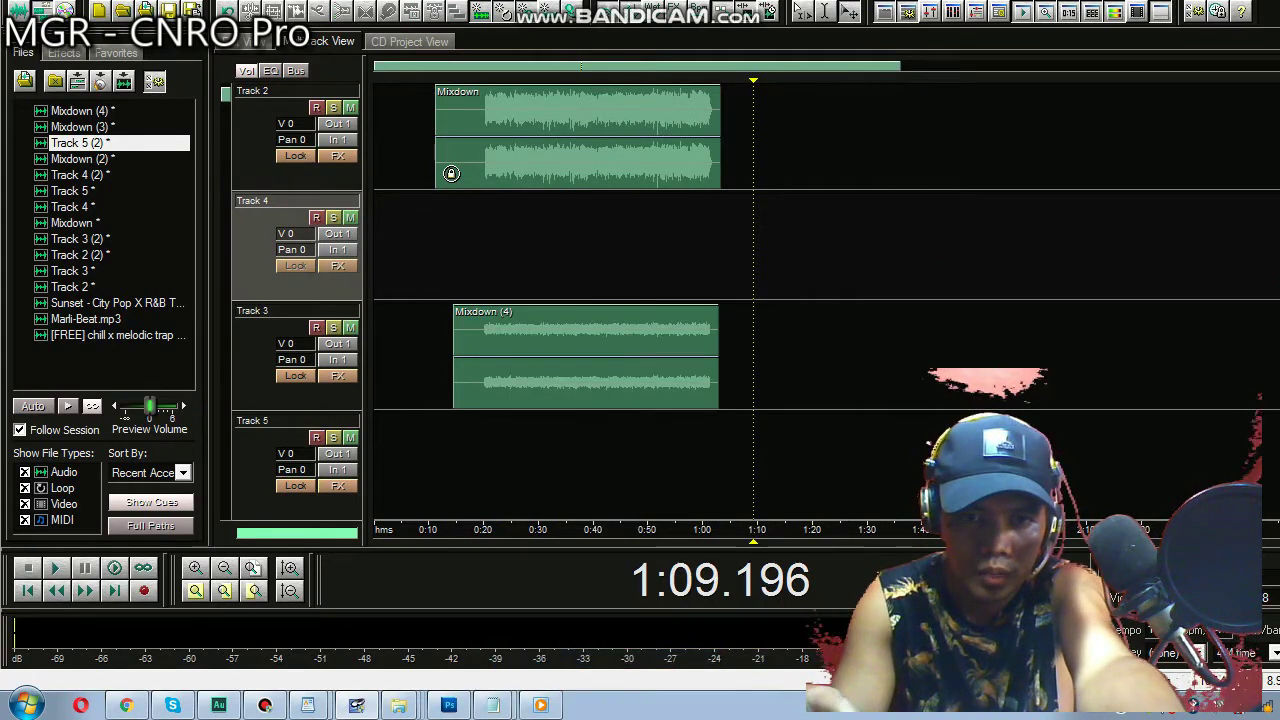
Lock the Mixdown (4) clip in time and move it from Track 3 up to Track 4
right_click(506, 360)
left_click(560, 460)
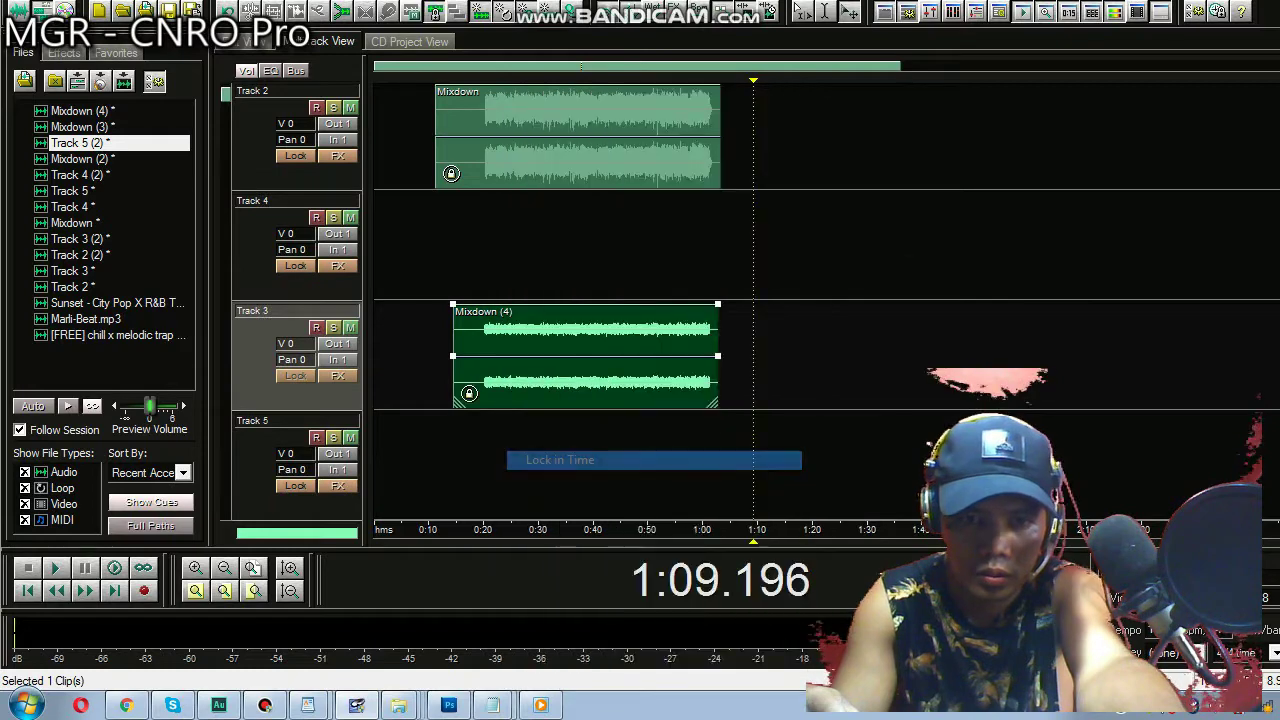
left_click_drag(560, 365, 560, 255)
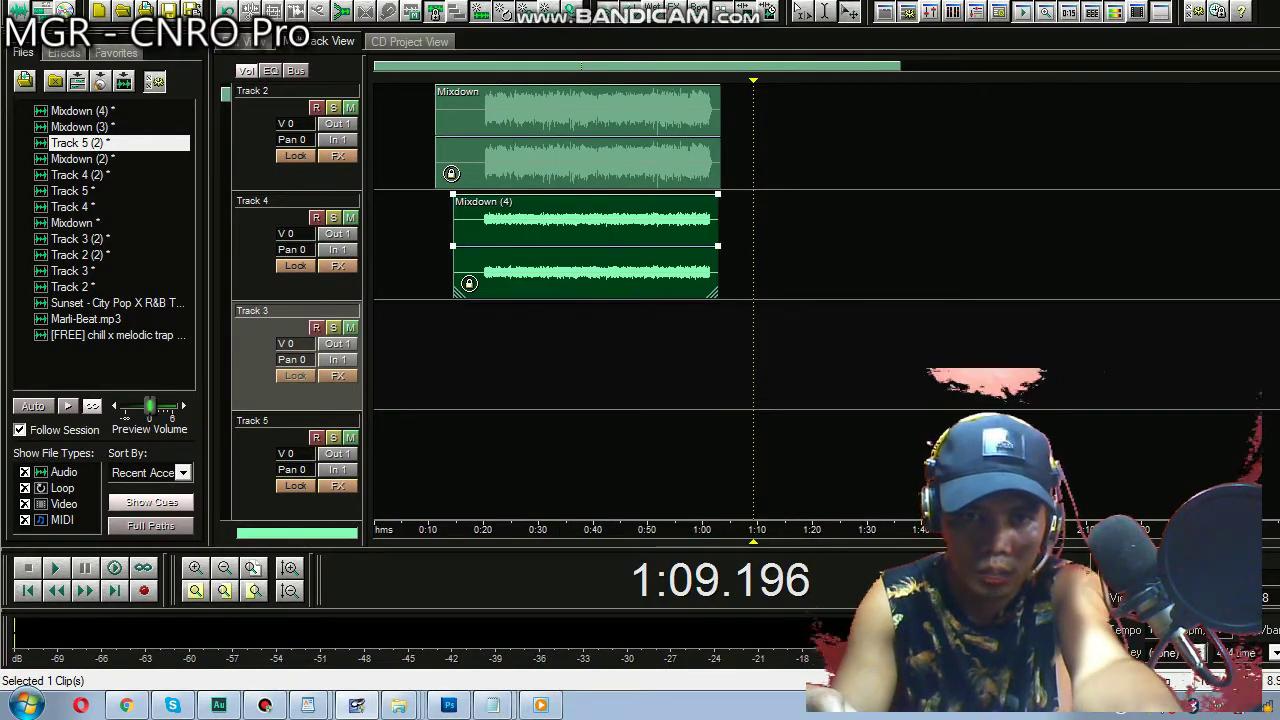
Listen to the session with both clips, and again from about 0:18.6 with Track 4 temporarily muted
left_click(466, 280)
key("space")
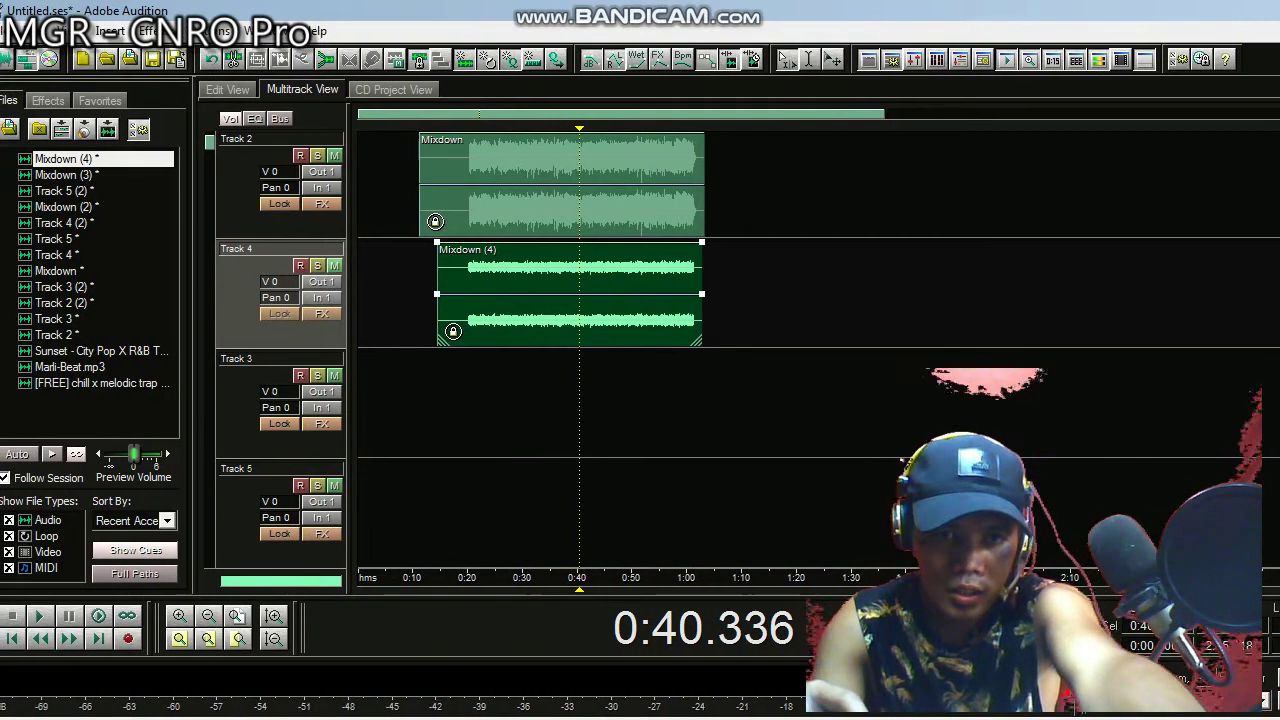
left_click(334, 266)
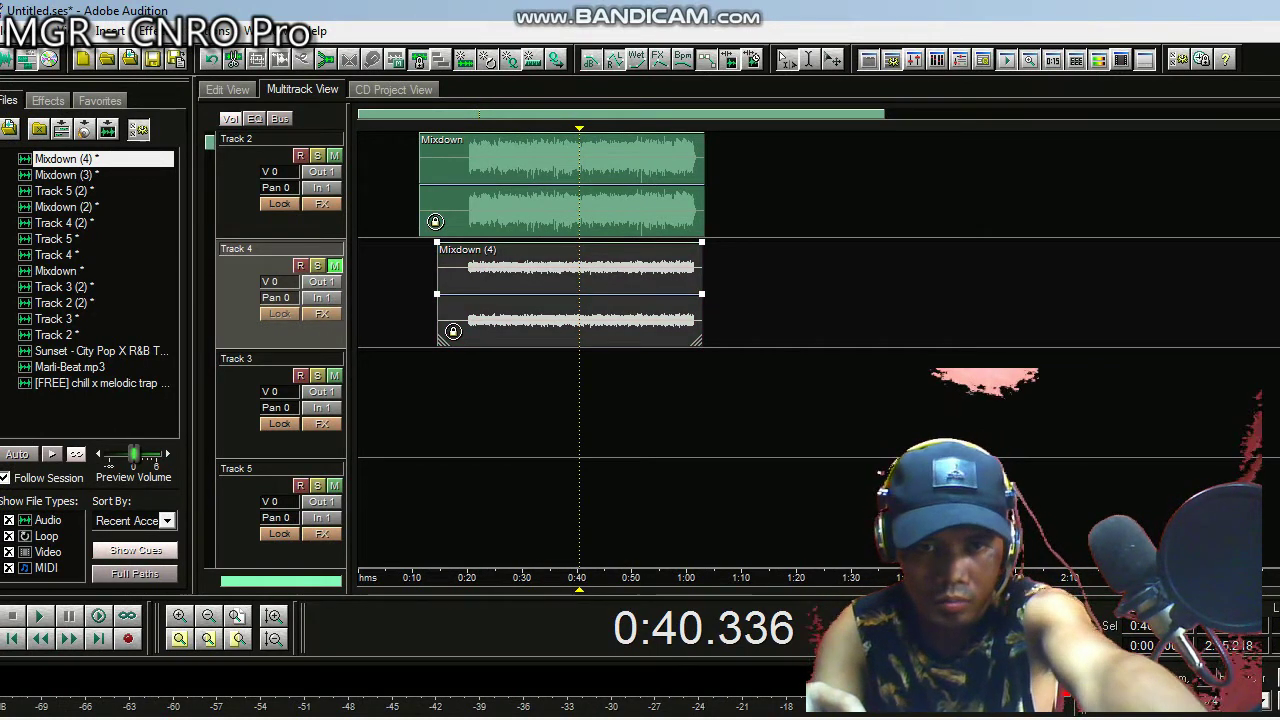
left_click(460, 405)
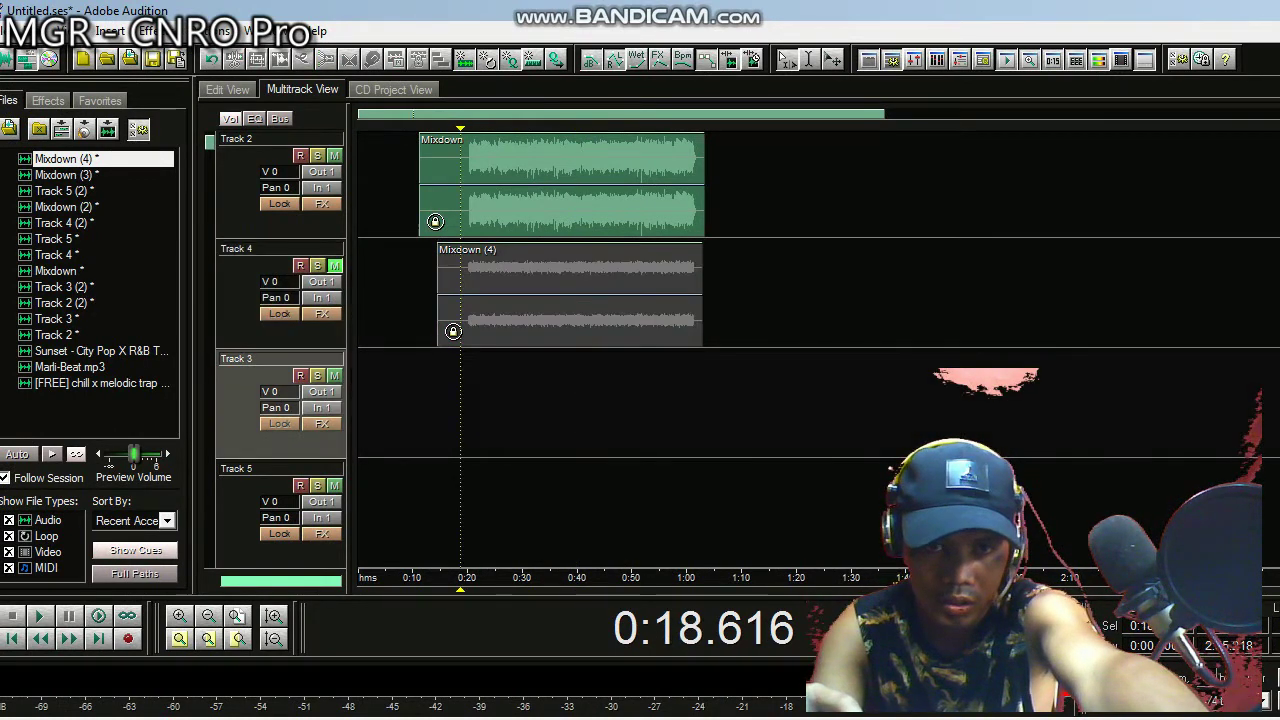
key("space")
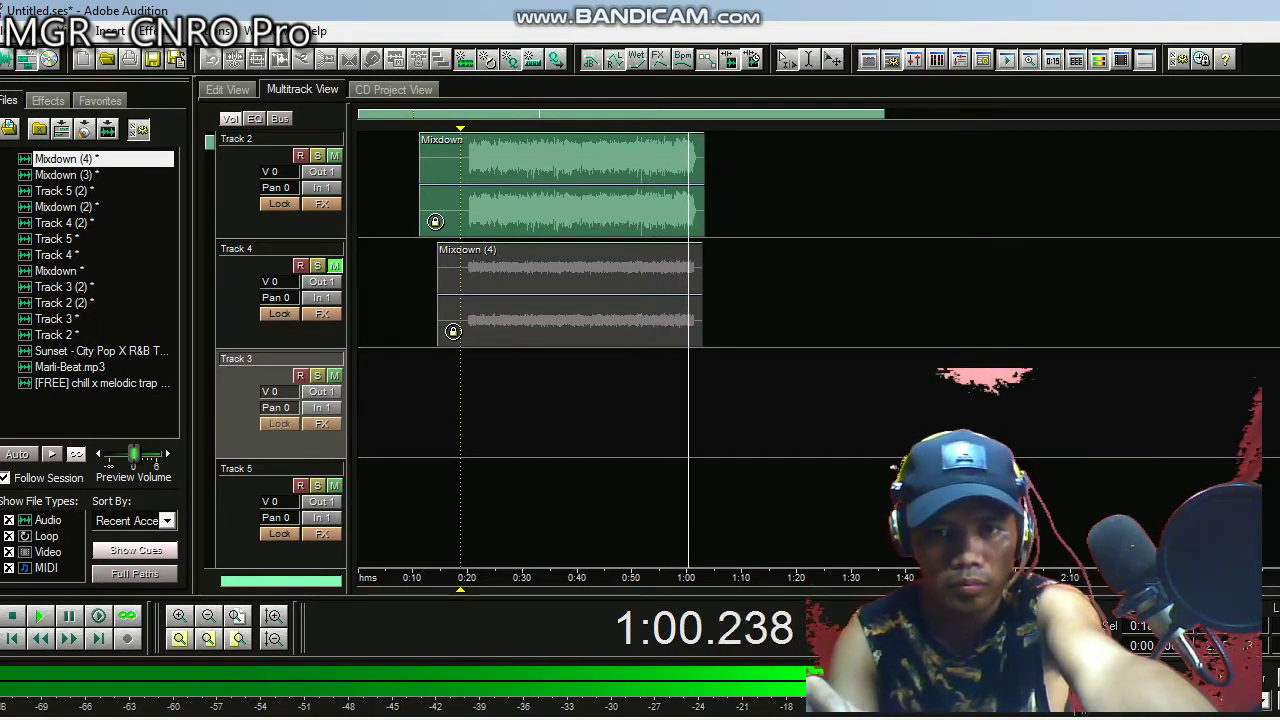
key("space")
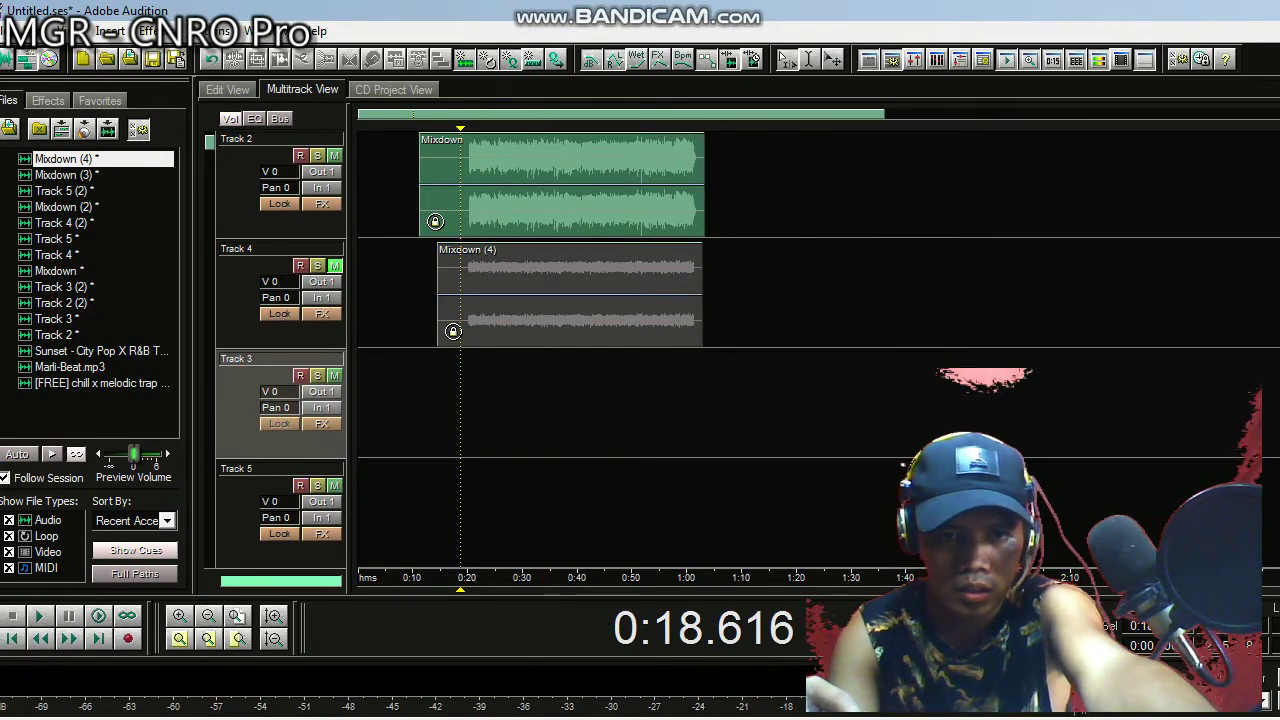
left_click(335, 266)
Normalize the whole Mixdown (4) file on Track 4 to a higher level, with left and right channels treated equally
double_click(460, 291)
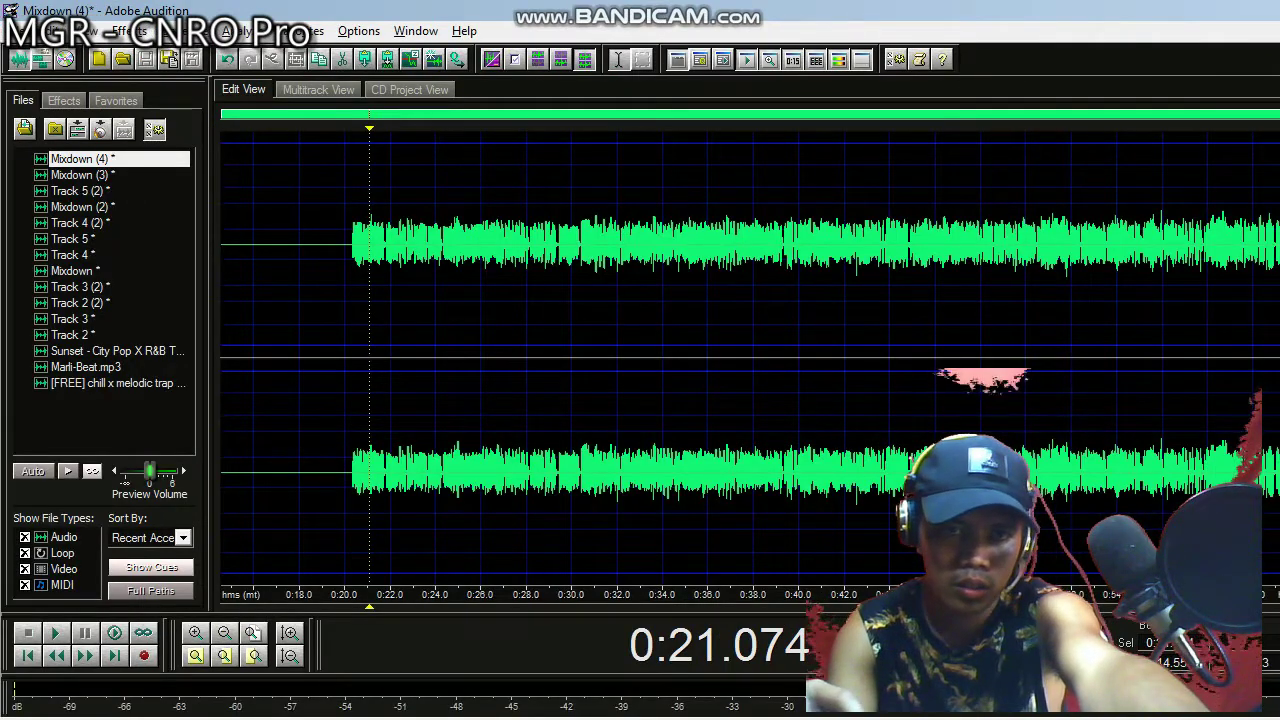
left_click(130, 31)
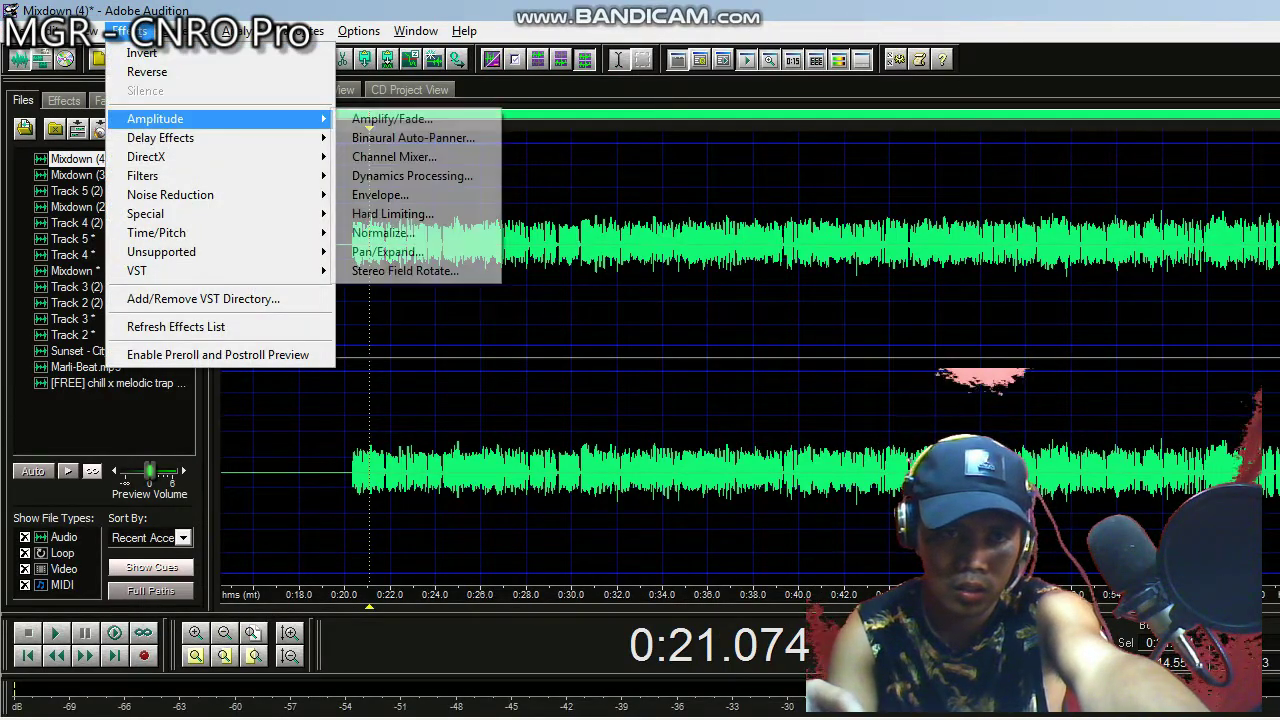
mouse_move(146, 156)
mouse_move(155, 119)
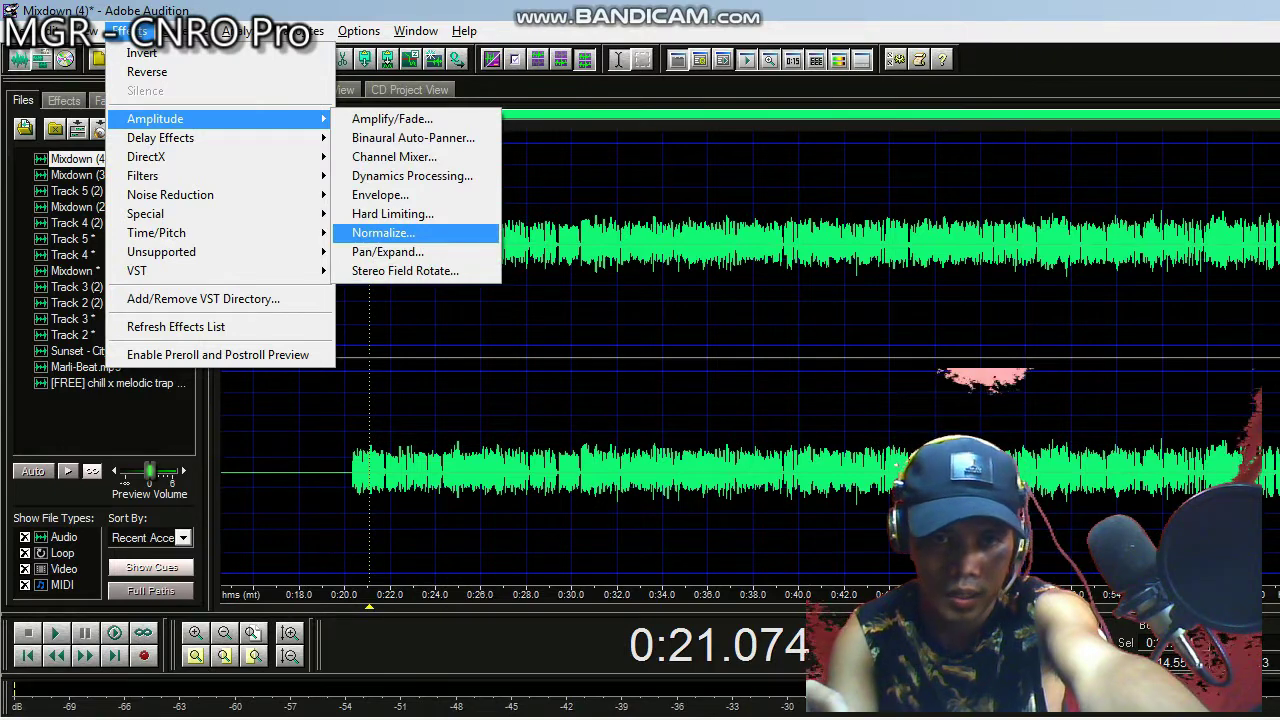
left_click(383, 232)
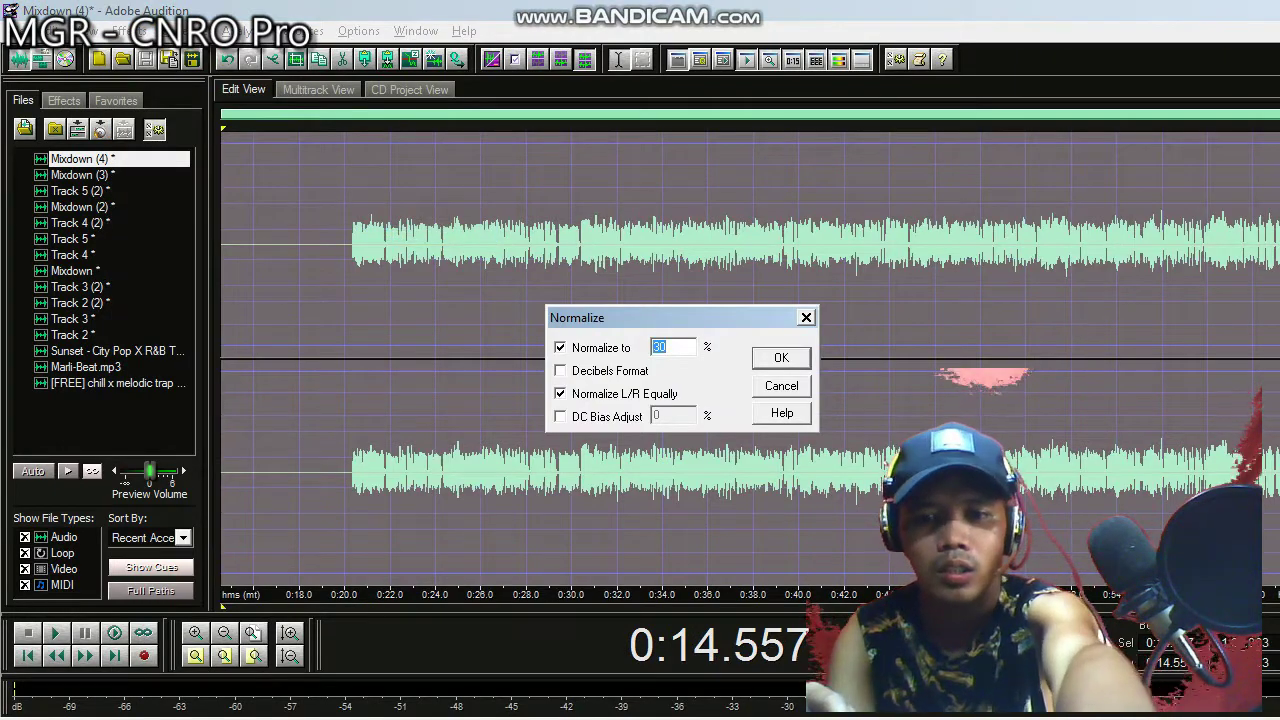
left_click(781, 357)
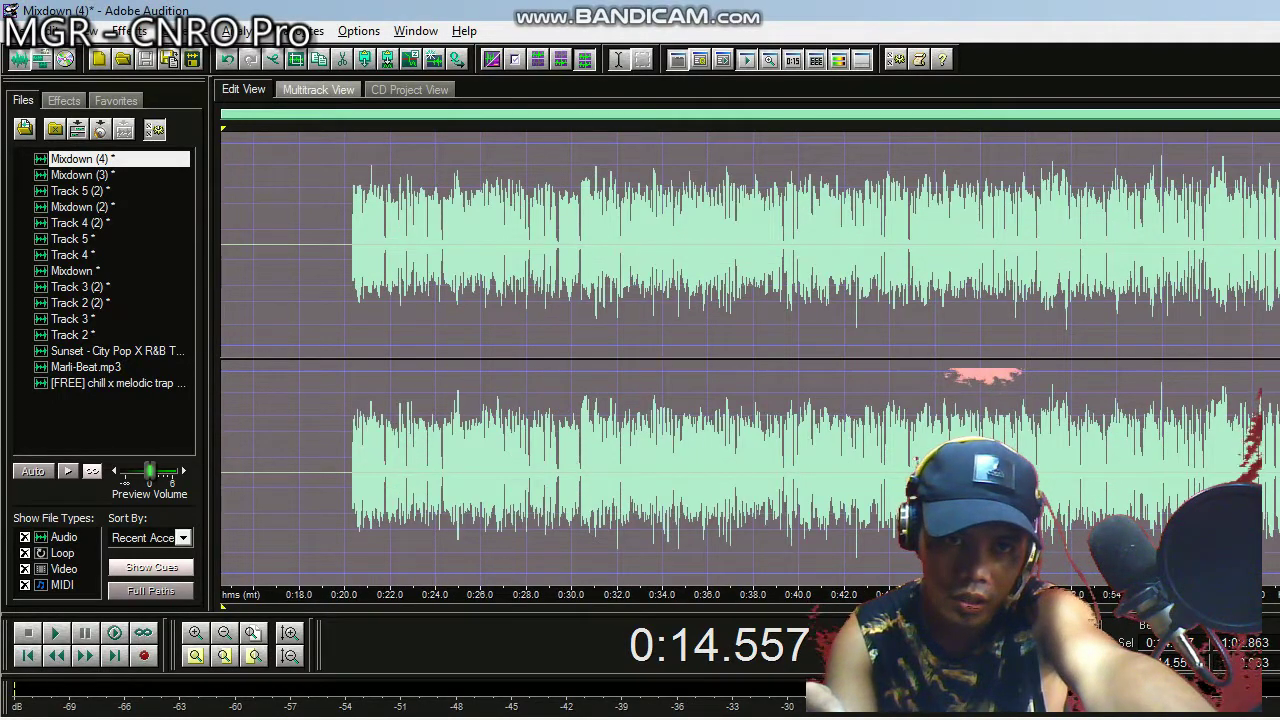
Normalize the whole Mixdown file on Track 2 to 30%, with left and right channels treated equally
left_click(318, 90)
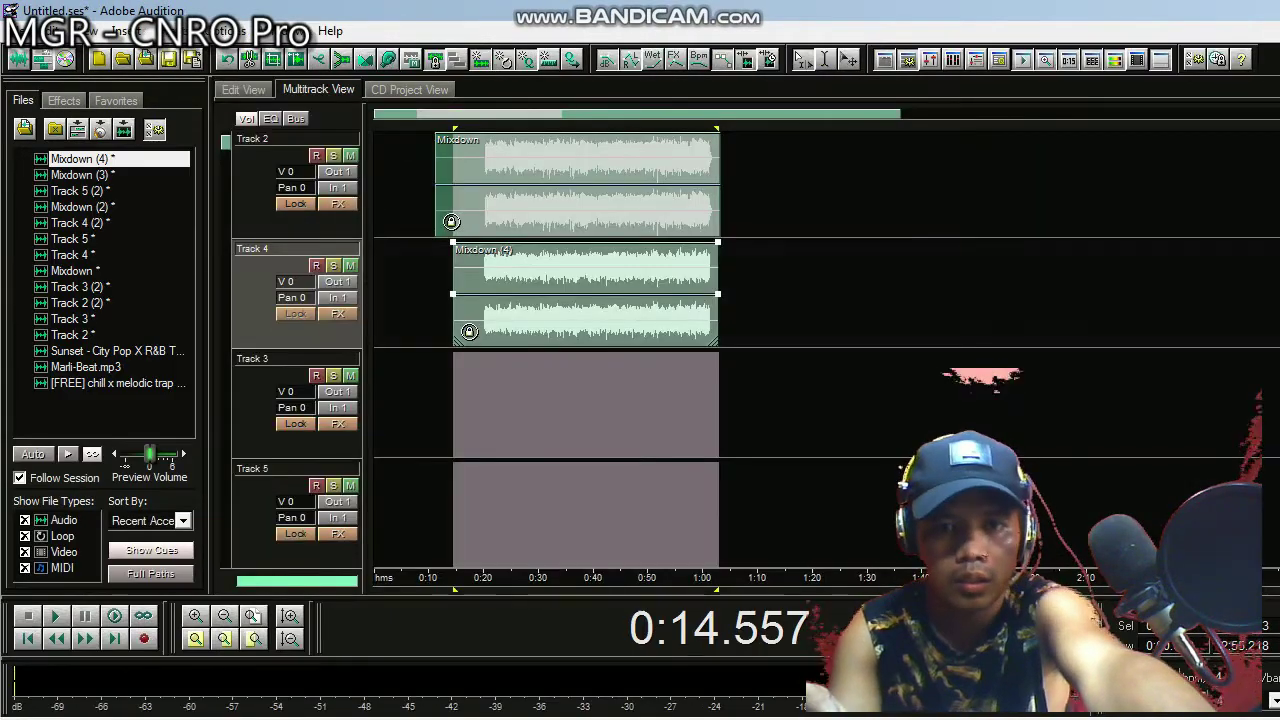
key("F12")
left_click(128, 31)
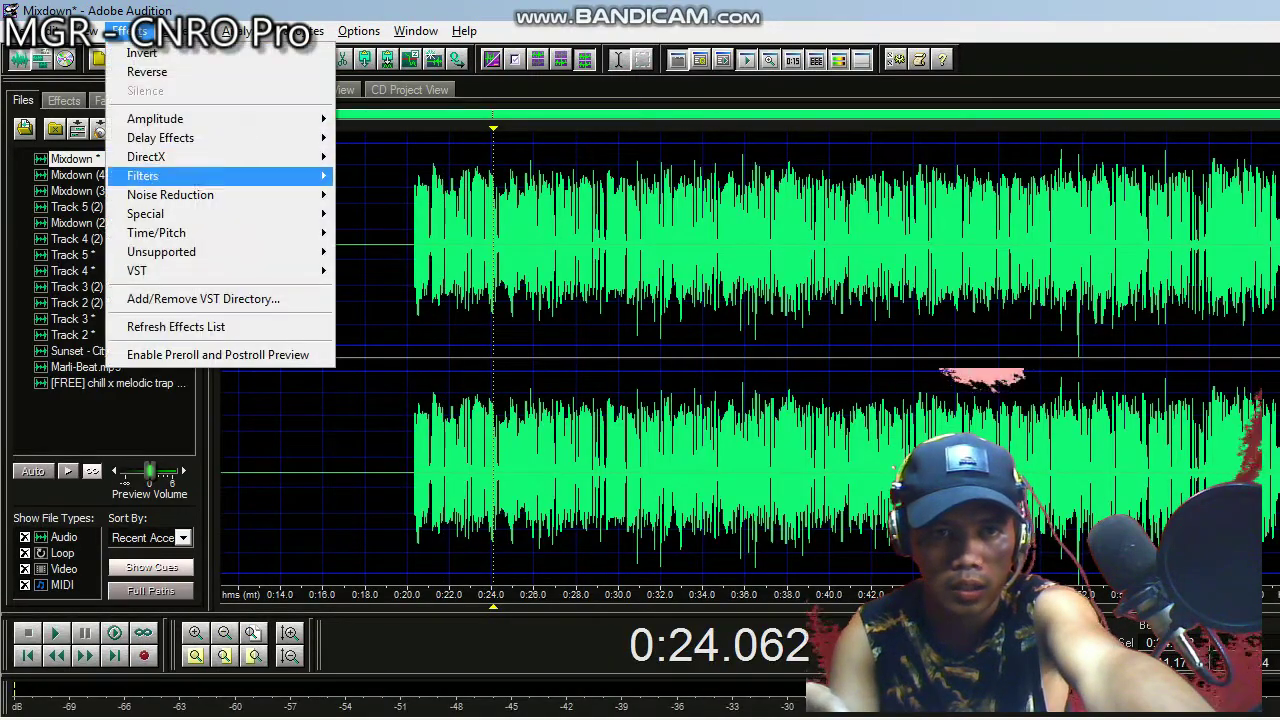
mouse_move(155, 118)
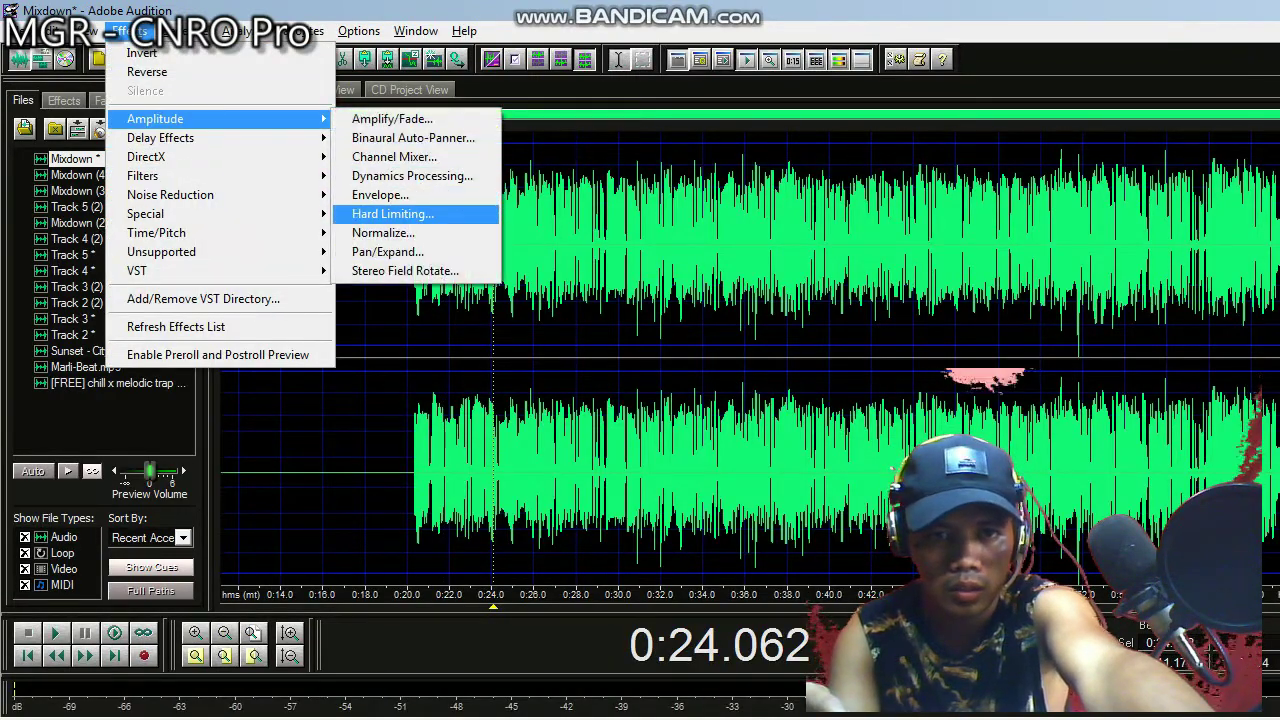
left_click(383, 232)
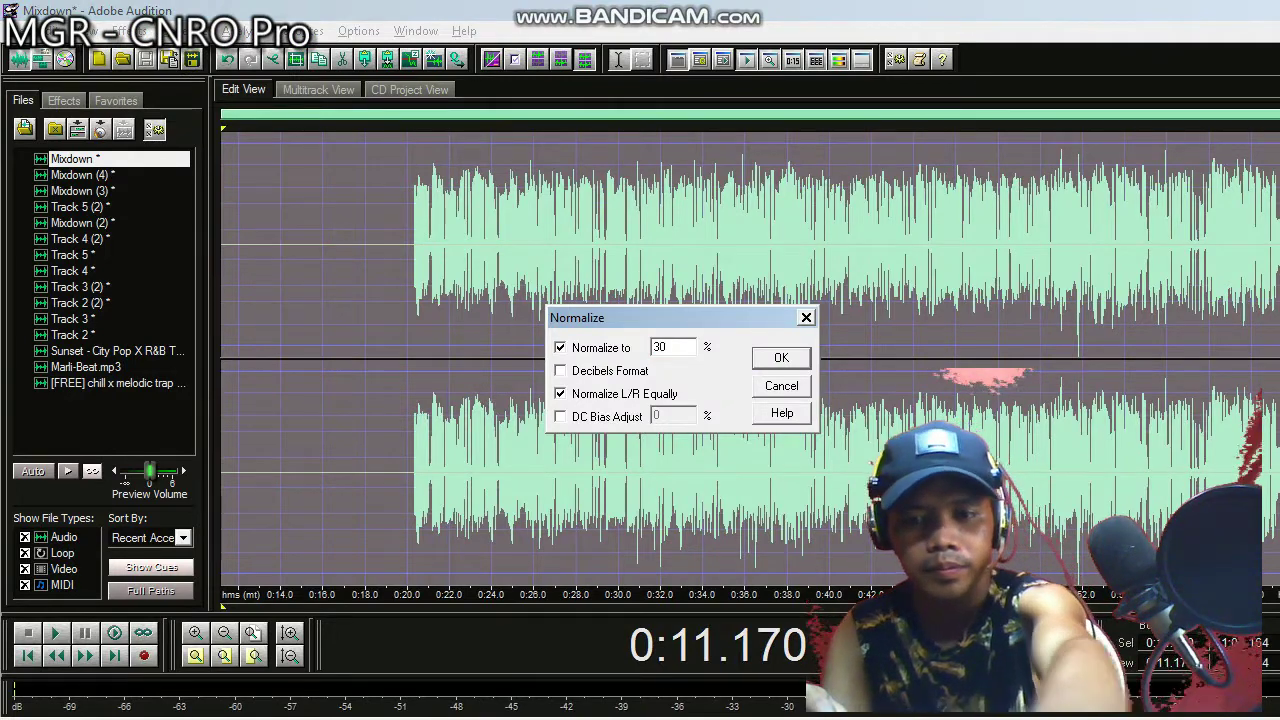
key("Return")
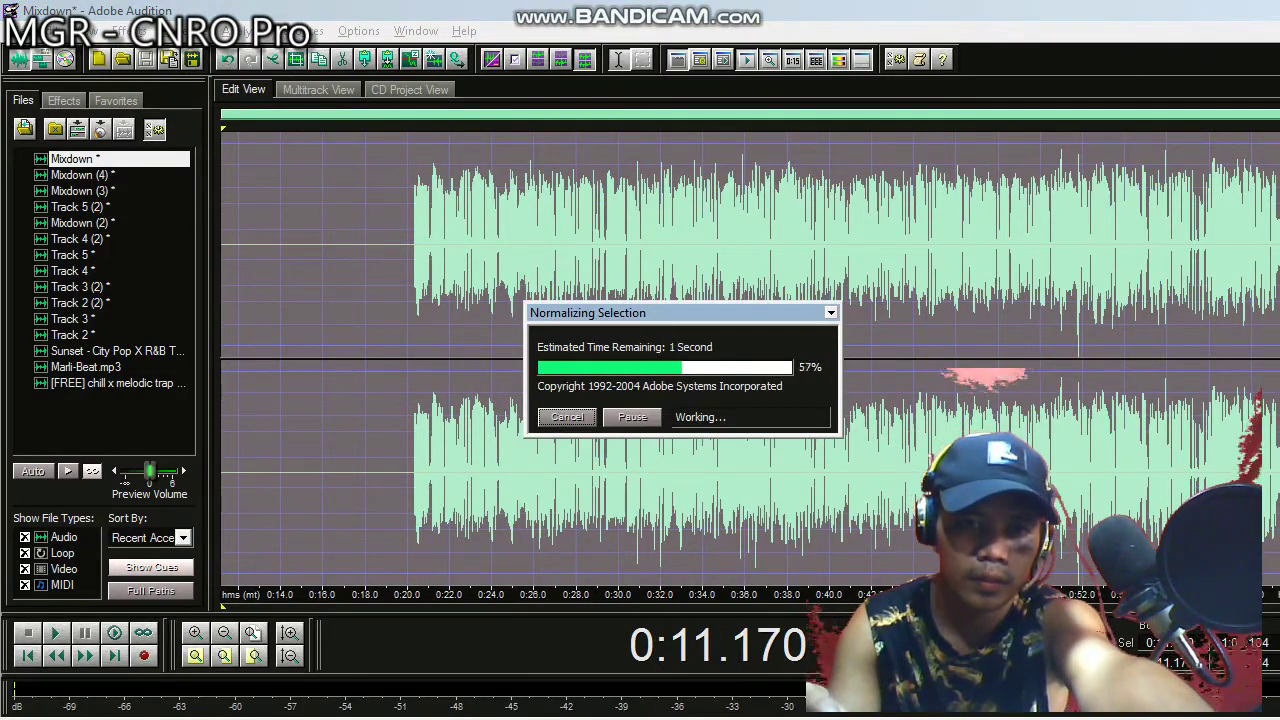
Play back both mixdown clips in the multitrack session from about 0:19 to check their level balance, and stop playback
left_click(318, 90)
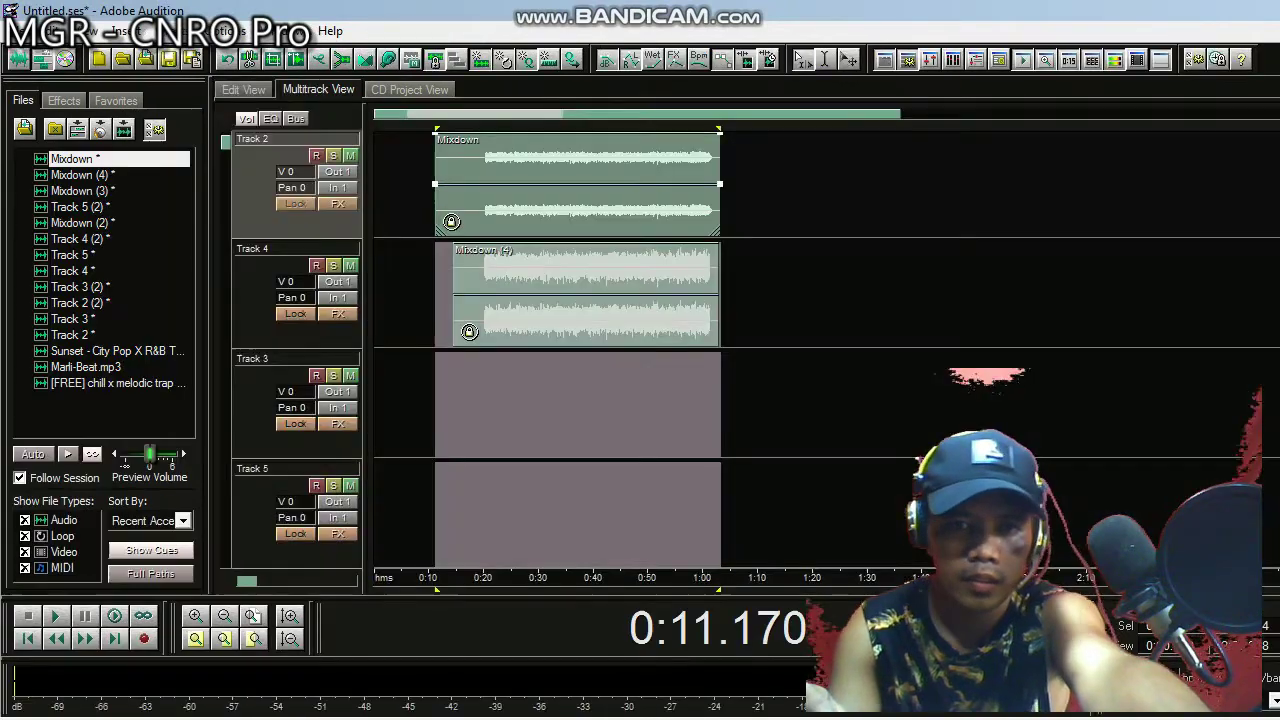
left_click(477, 405)
key("space")
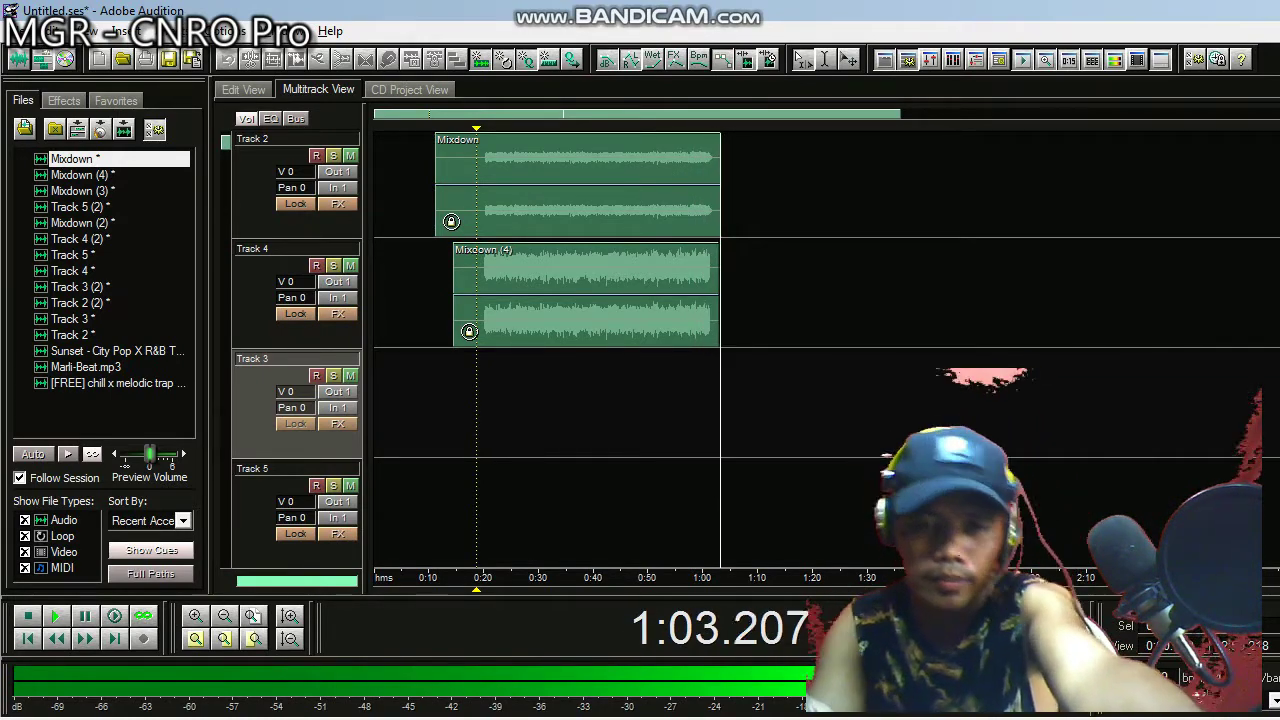
key("alt+space")
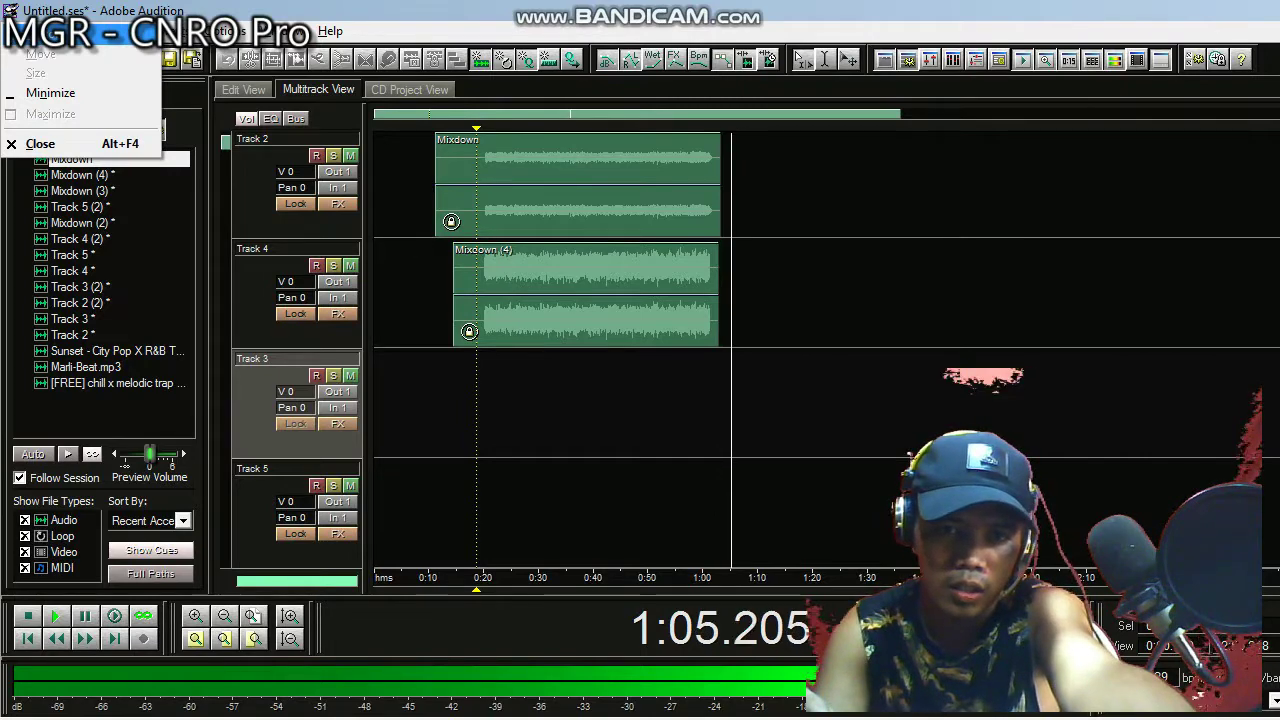
left_click(479, 404)
key("space")
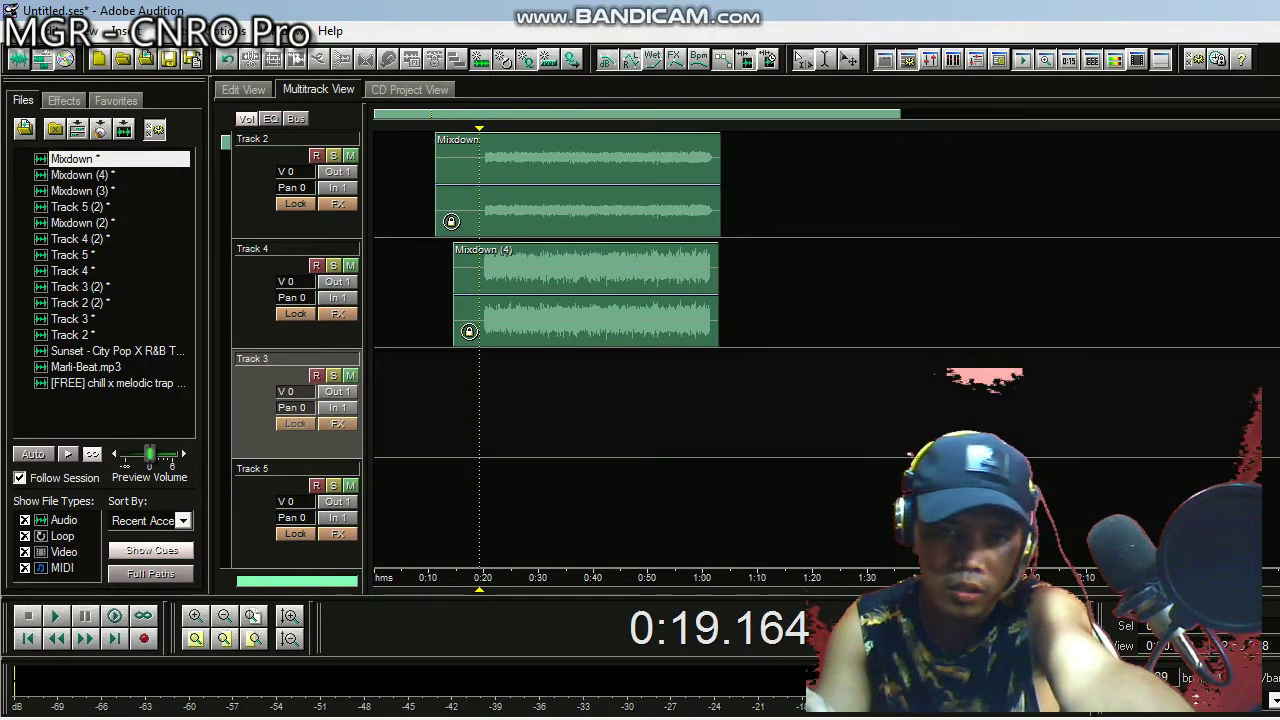
Undo the last normalization of the Track 2 Mixdown file and return to the multitrack session
double_click(508, 185)
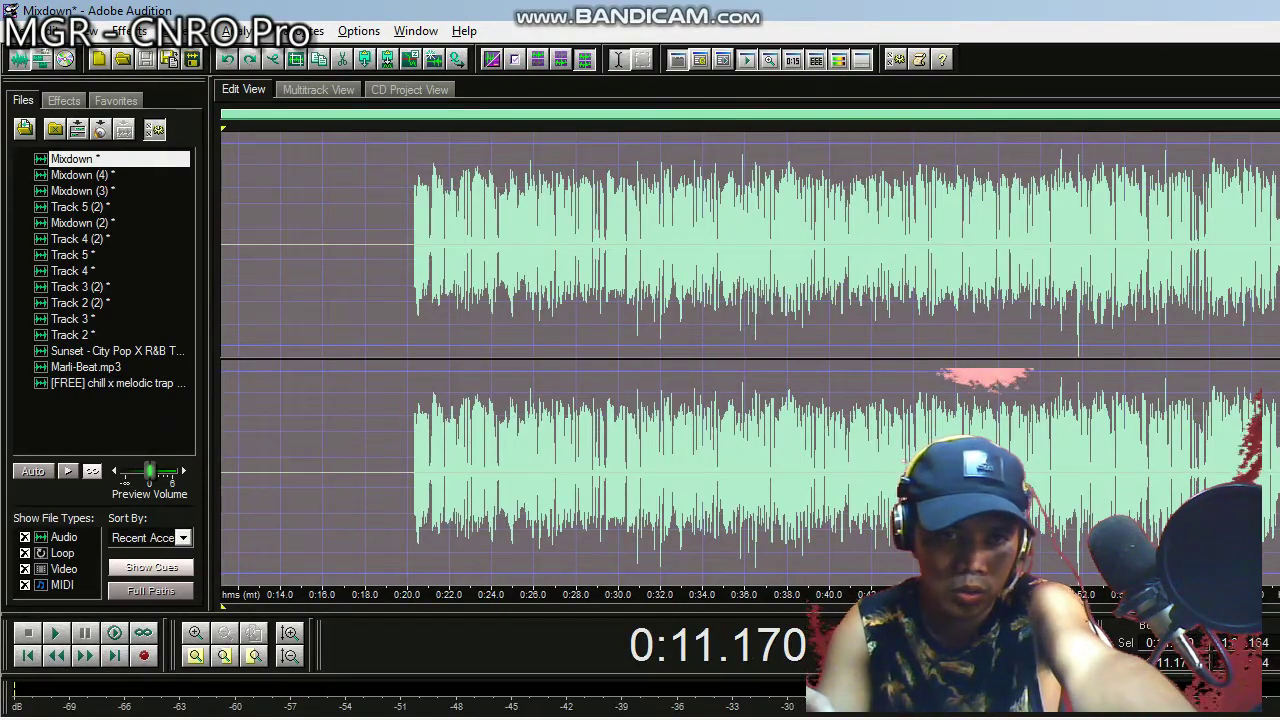
left_click(318, 90)
Open the Mixdown (4) clip from Track 4, select its entire wave and normalize it again
double_click(502, 290)
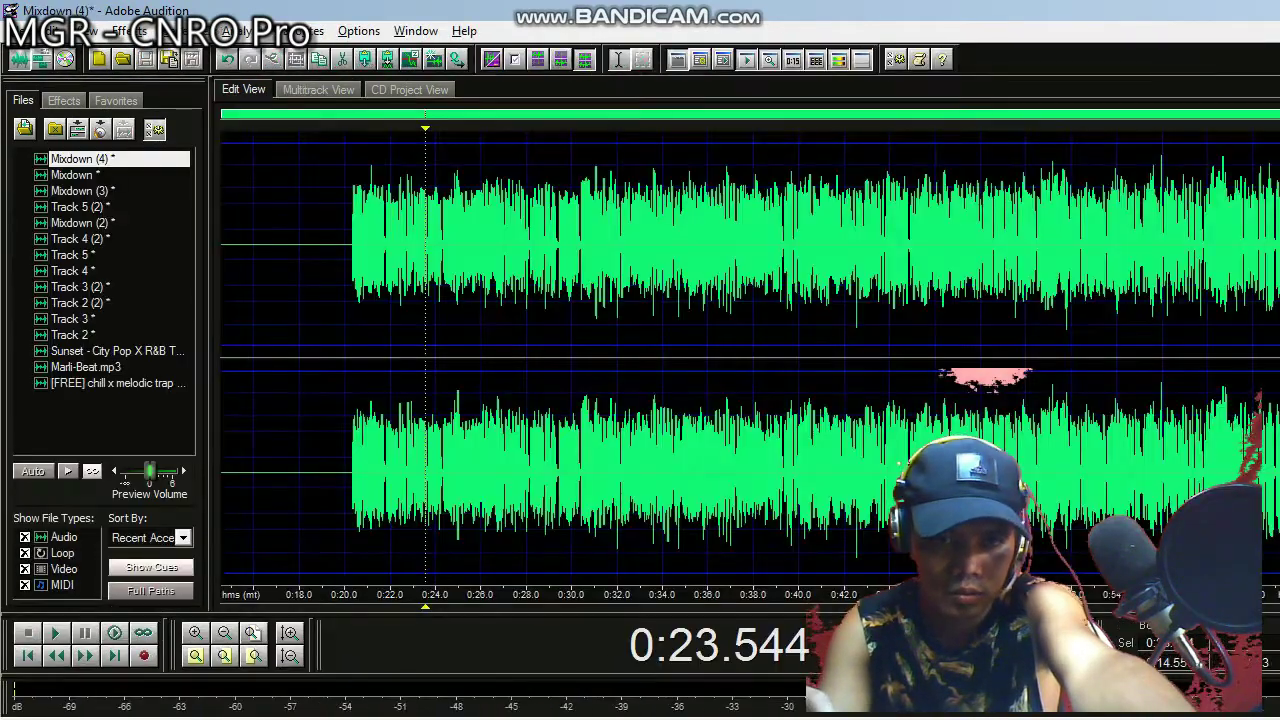
key("ctrl+a")
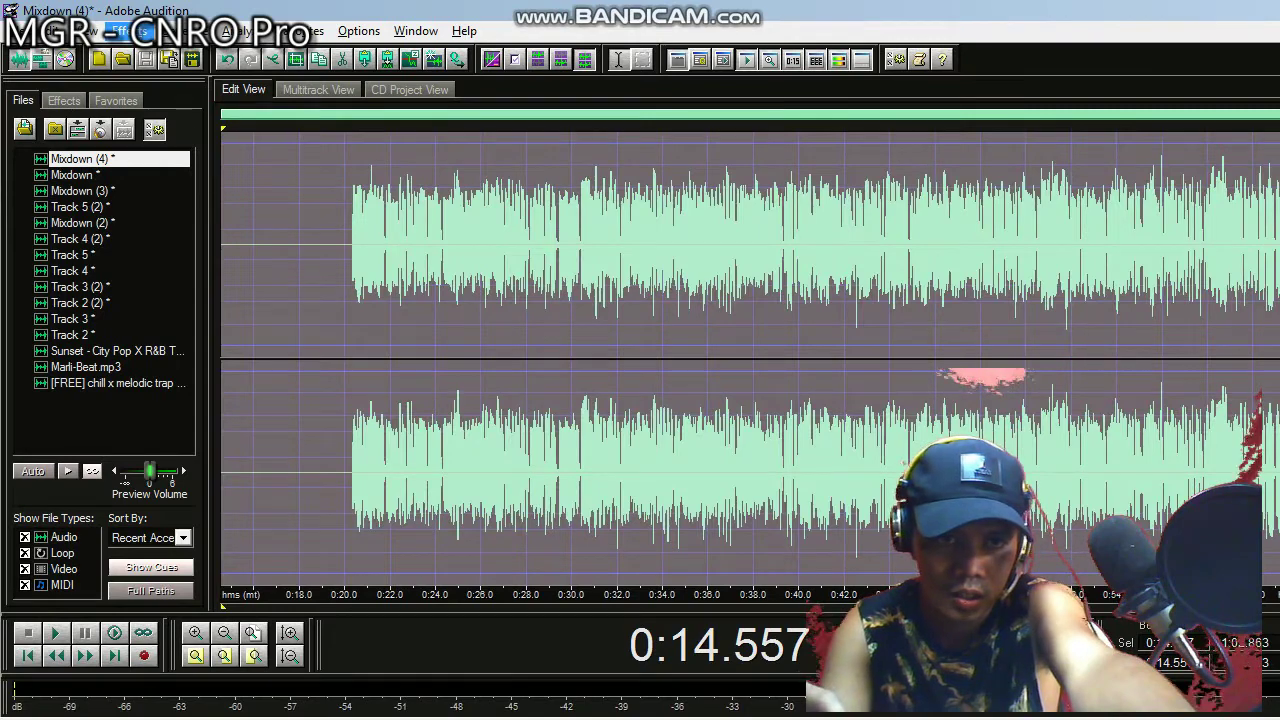
left_click(130, 31)
mouse_move(155, 118)
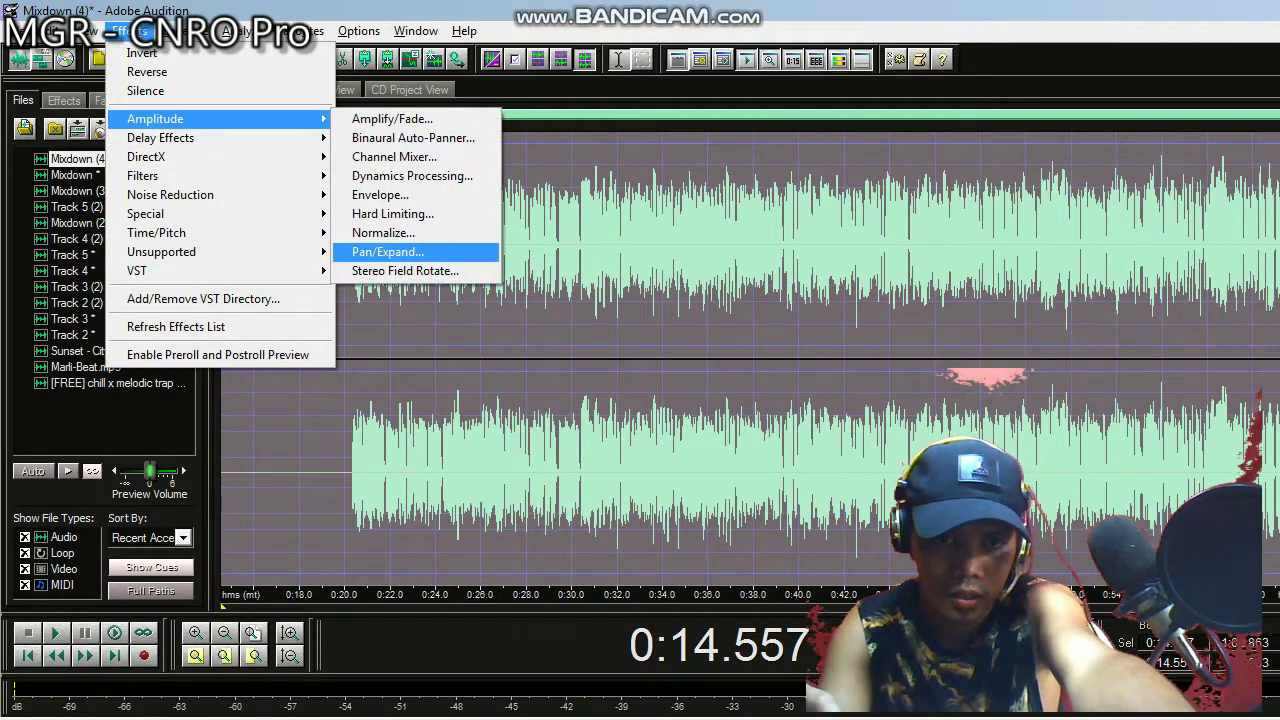
left_click(383, 232)
key("Return")
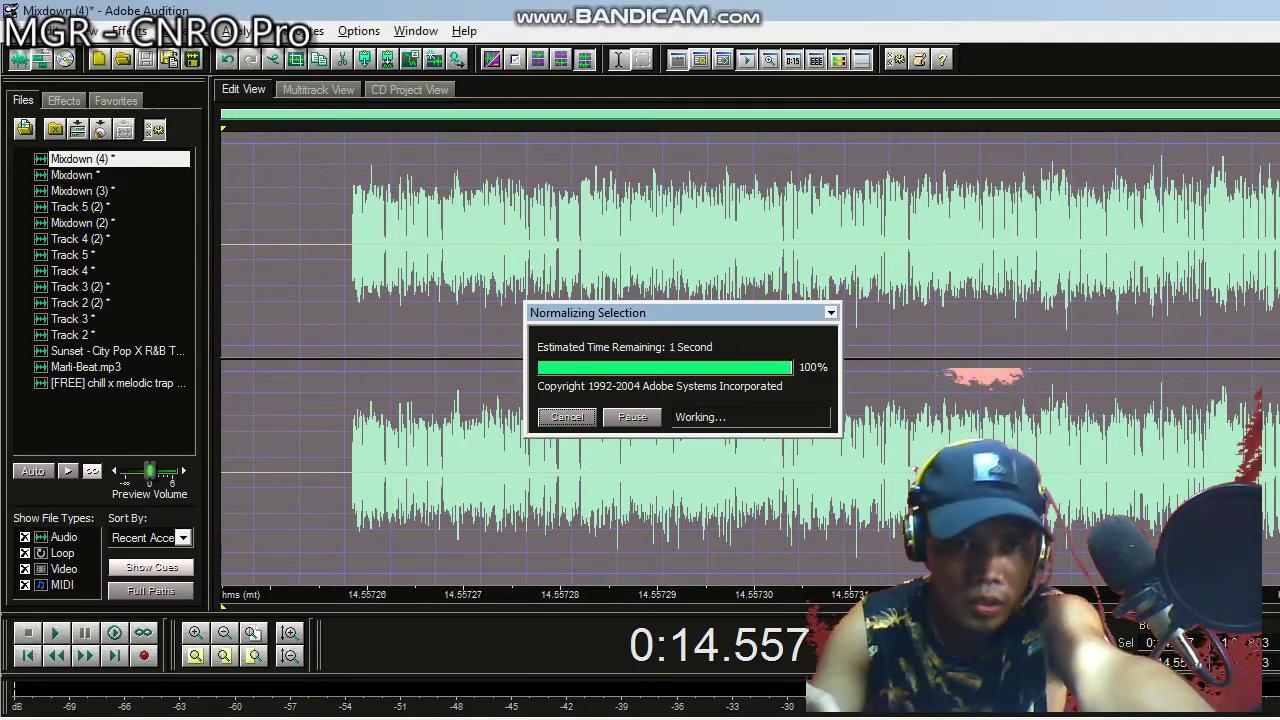
Return to the multitrack session, play both mixdown clips from about 0:20 to check their level balance, and stop playback
left_click(318, 90)
left_click(487, 300)
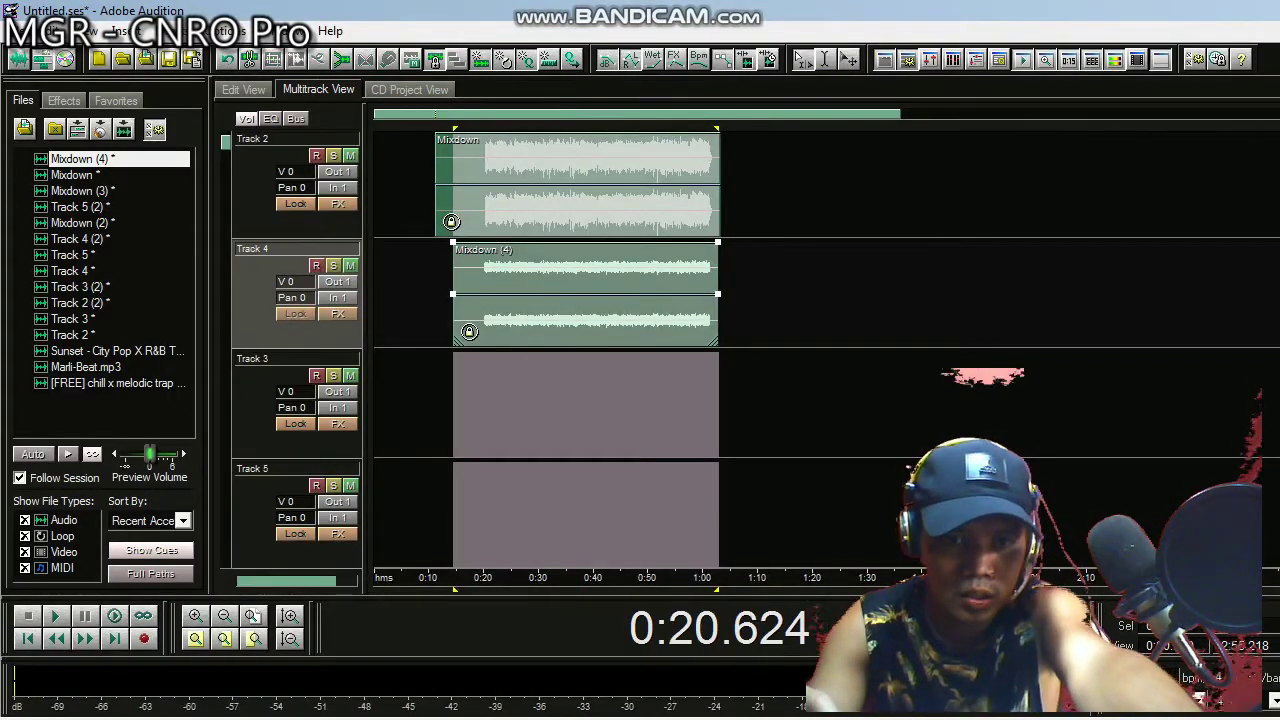
scroll(484, 300, "up", 15)
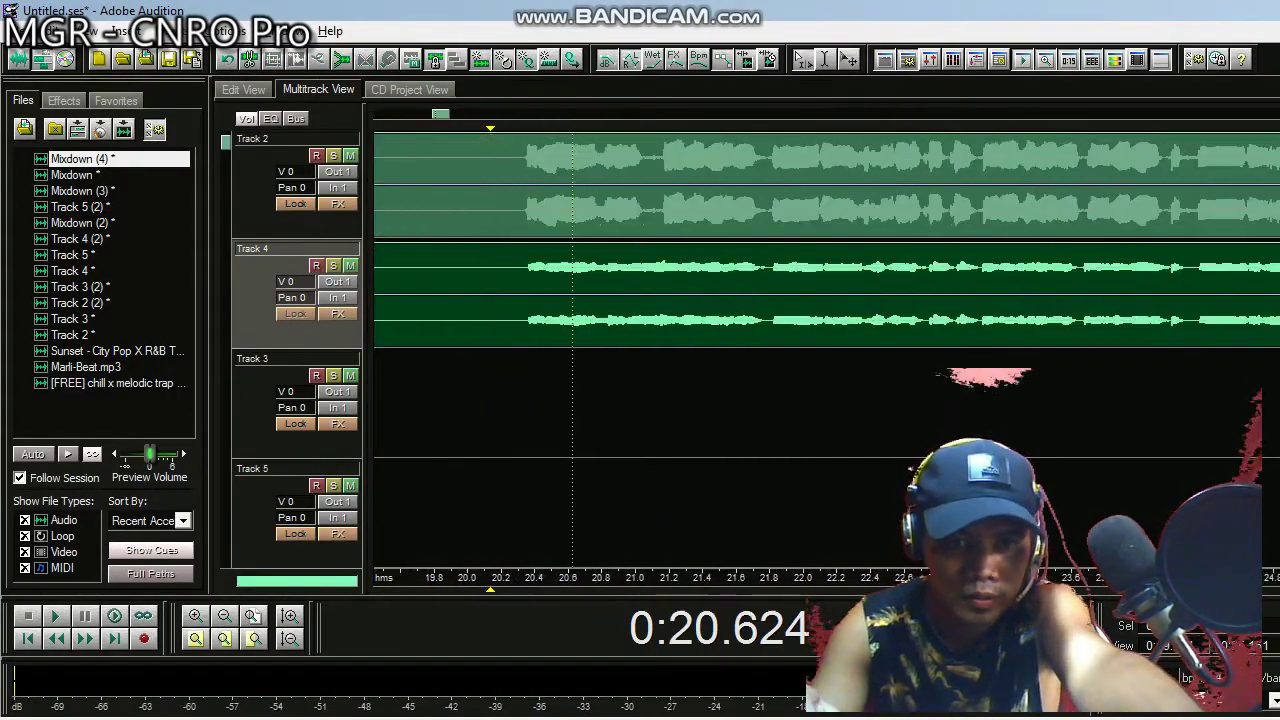
key("minus")
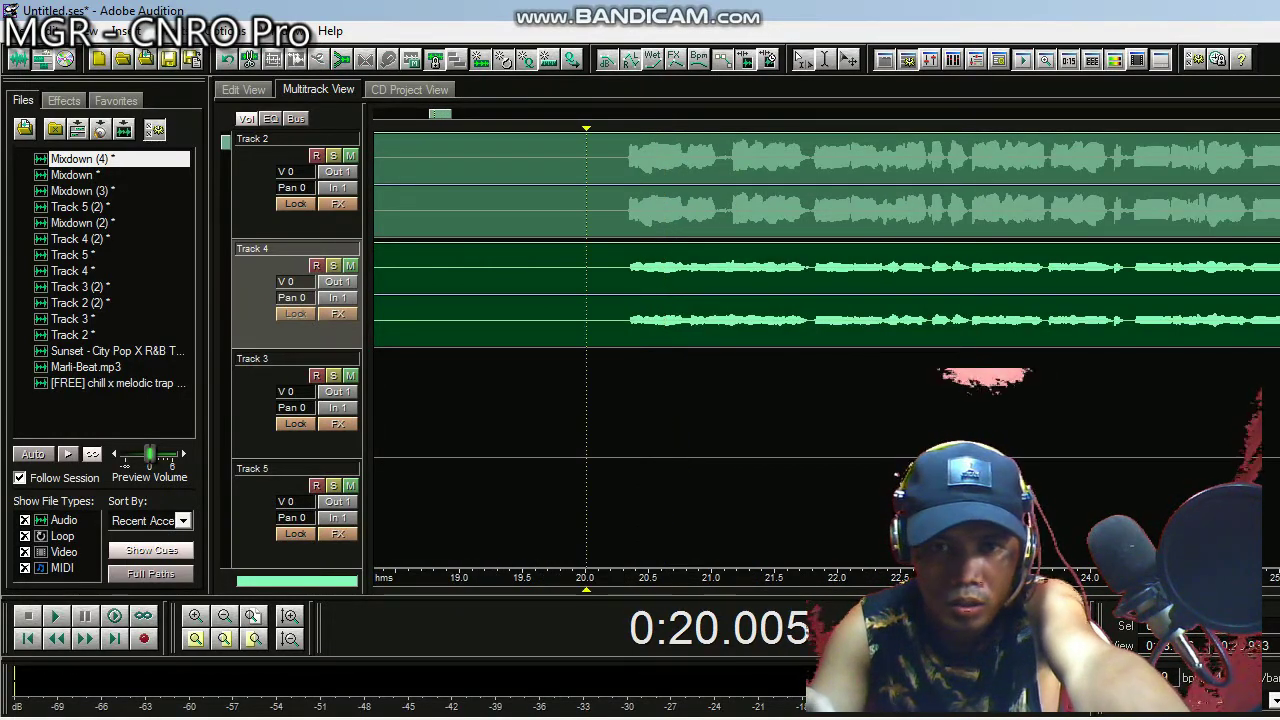
key("space")
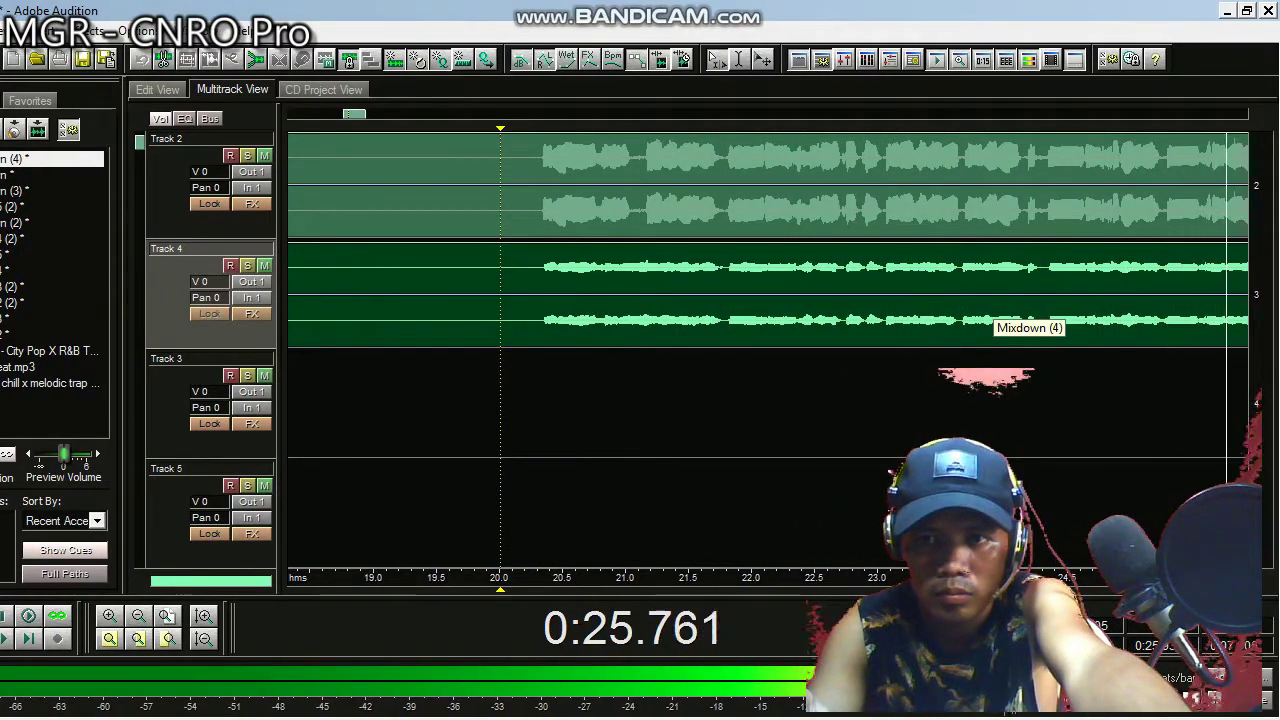
key("space")
scroll(993, 308, "down", 8)
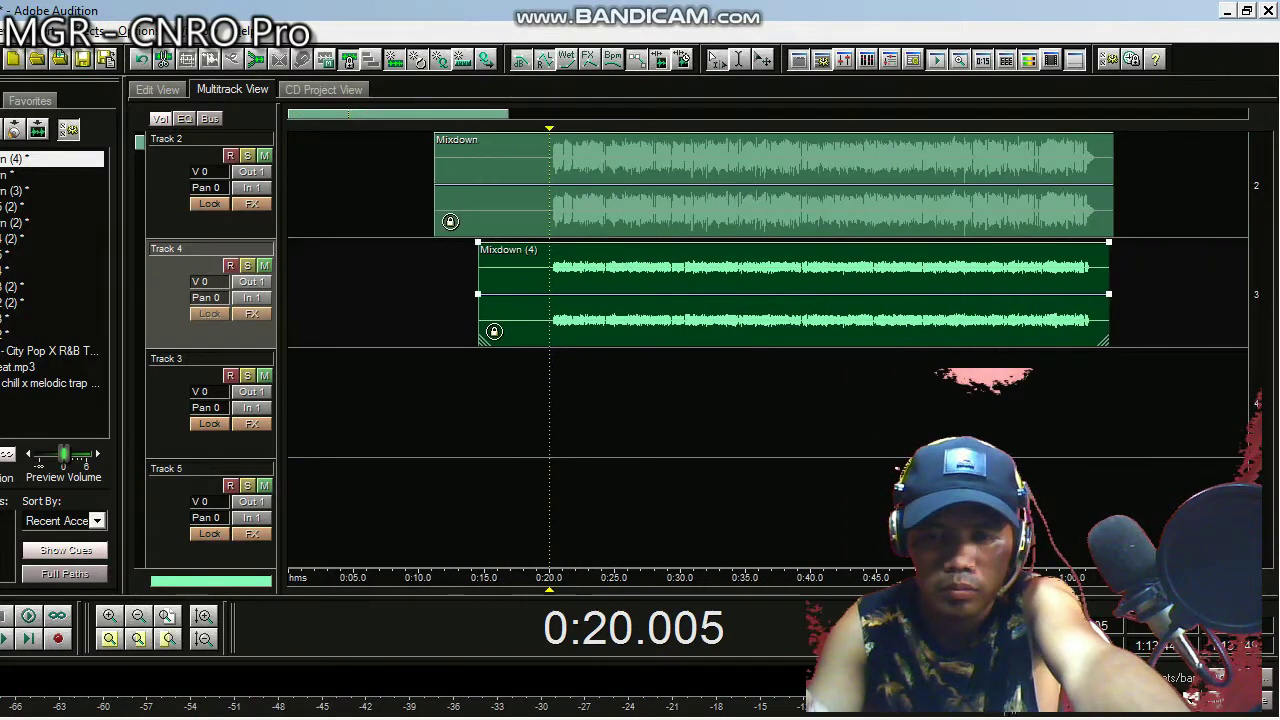
Open the Mixdown (4) clip from Track 4 for waveform editing and bring up the Doppler Shifter effect
double_click(876, 302)
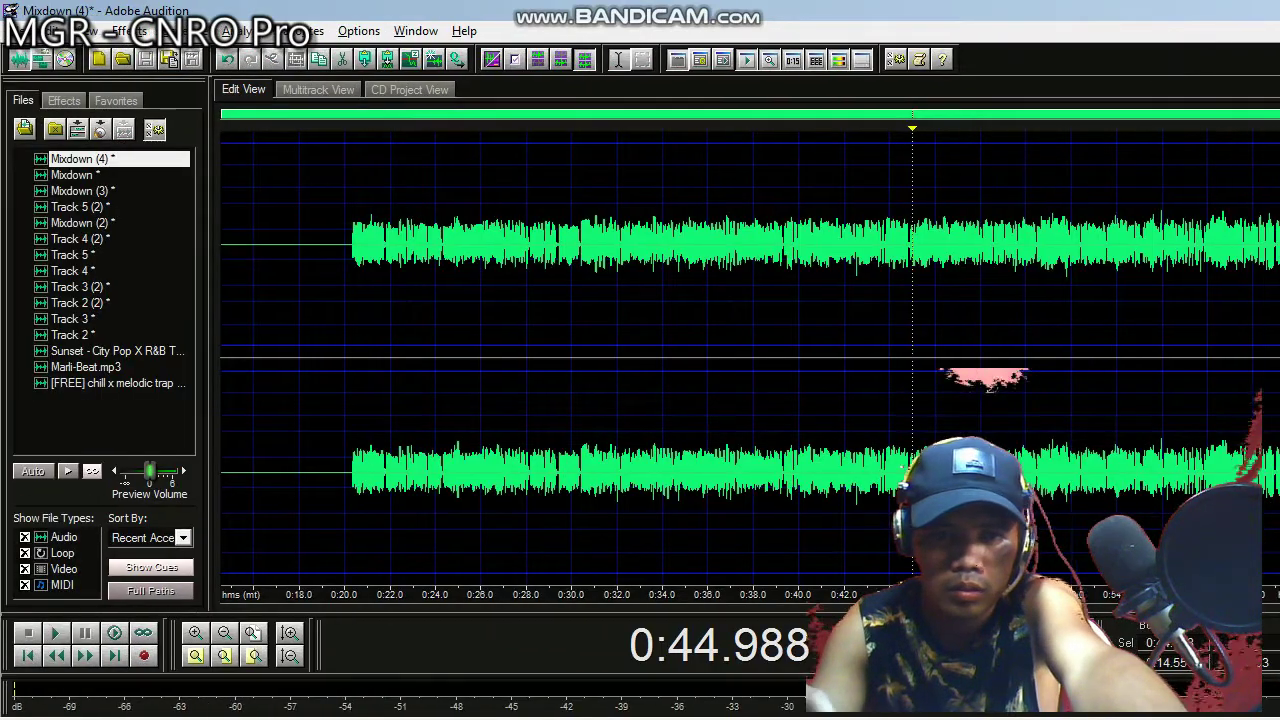
left_click(129, 31)
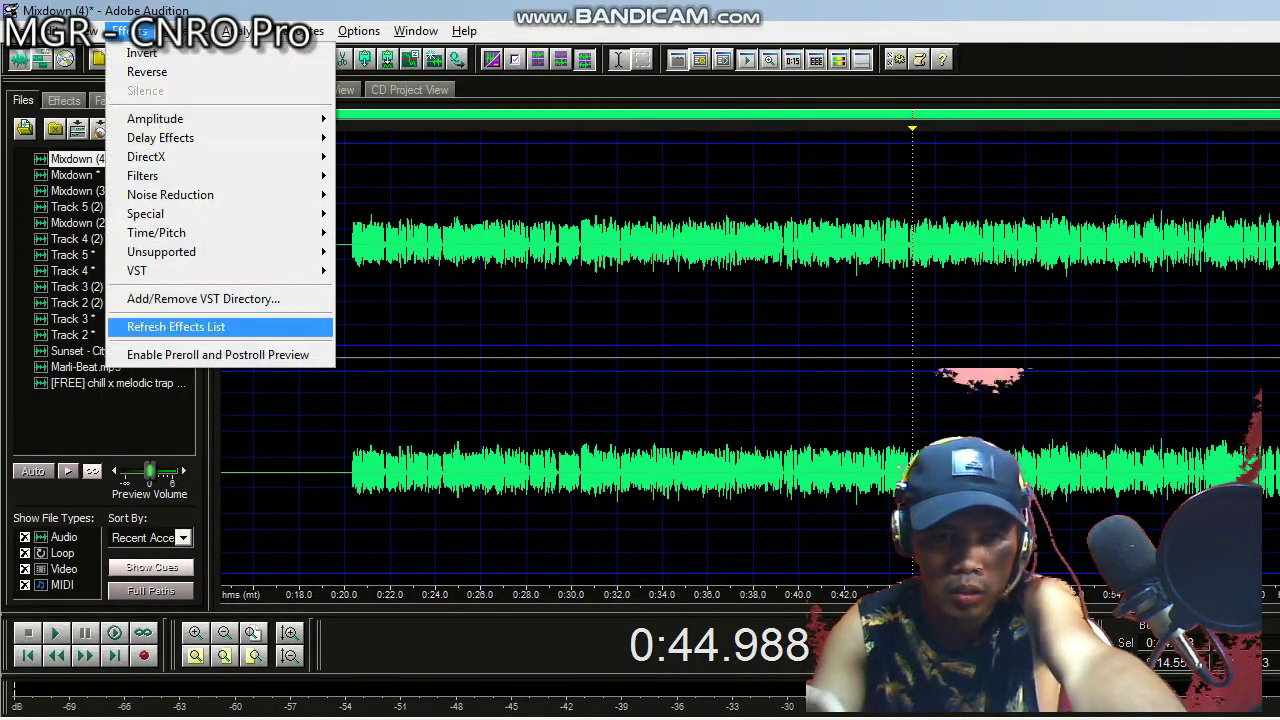
mouse_move(180, 271)
mouse_move(220, 252)
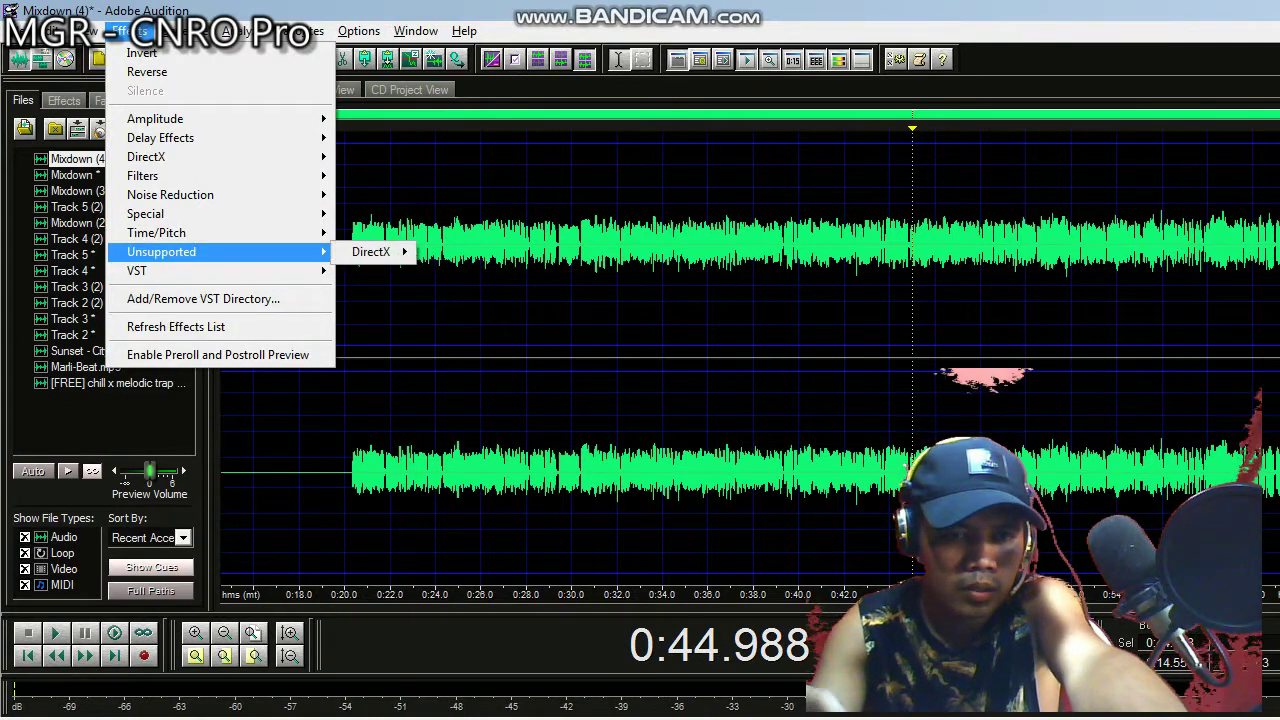
left_click(439, 290)
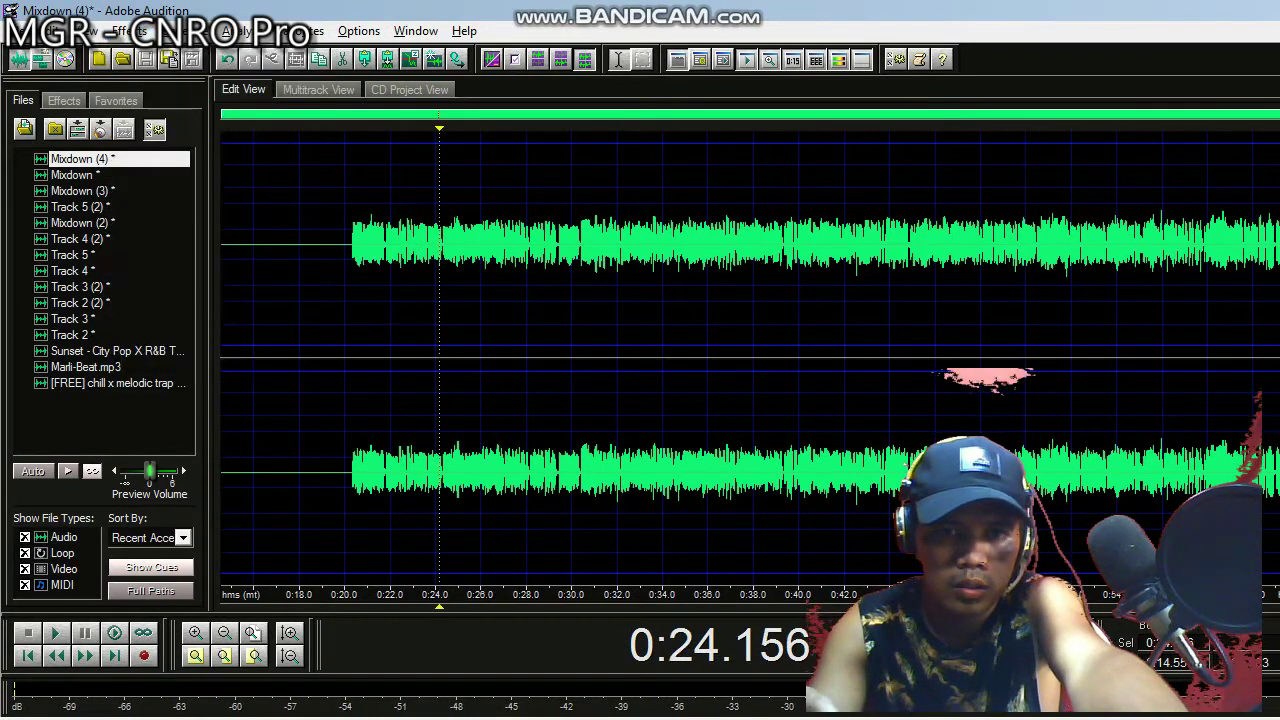
left_click(128, 31)
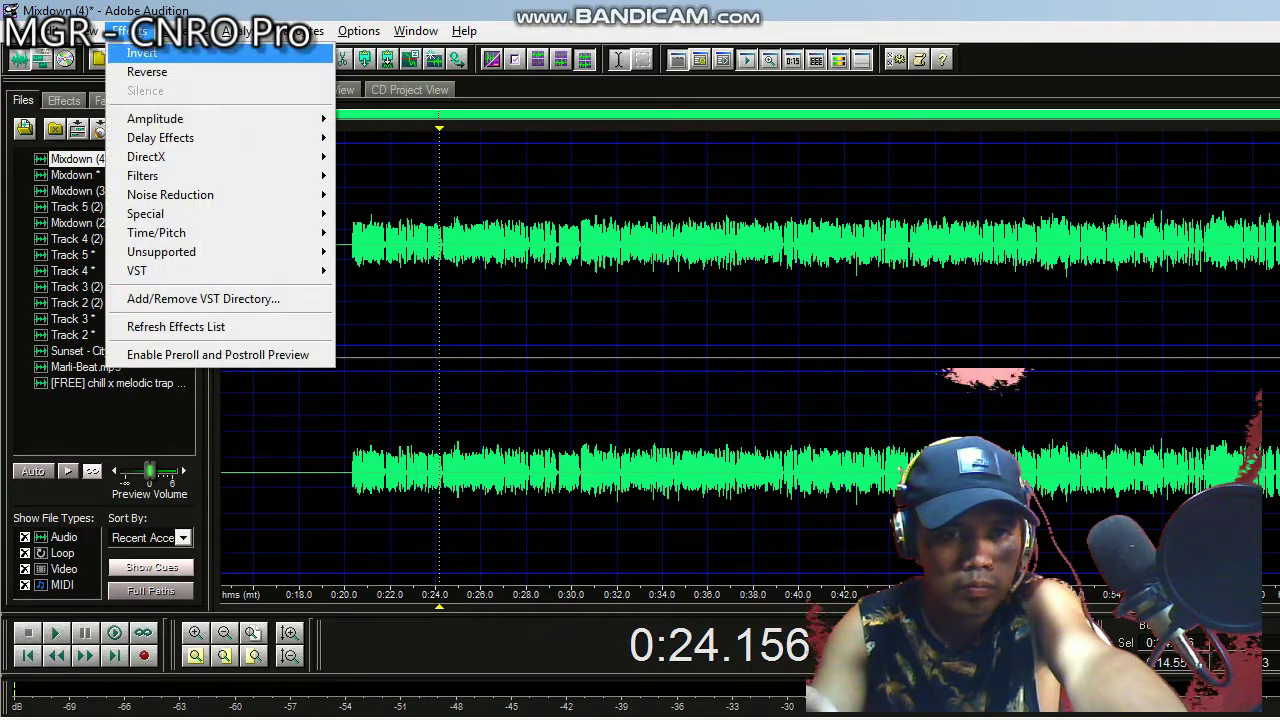
key("Down")
key("Down")
key("Down")
key("Down")
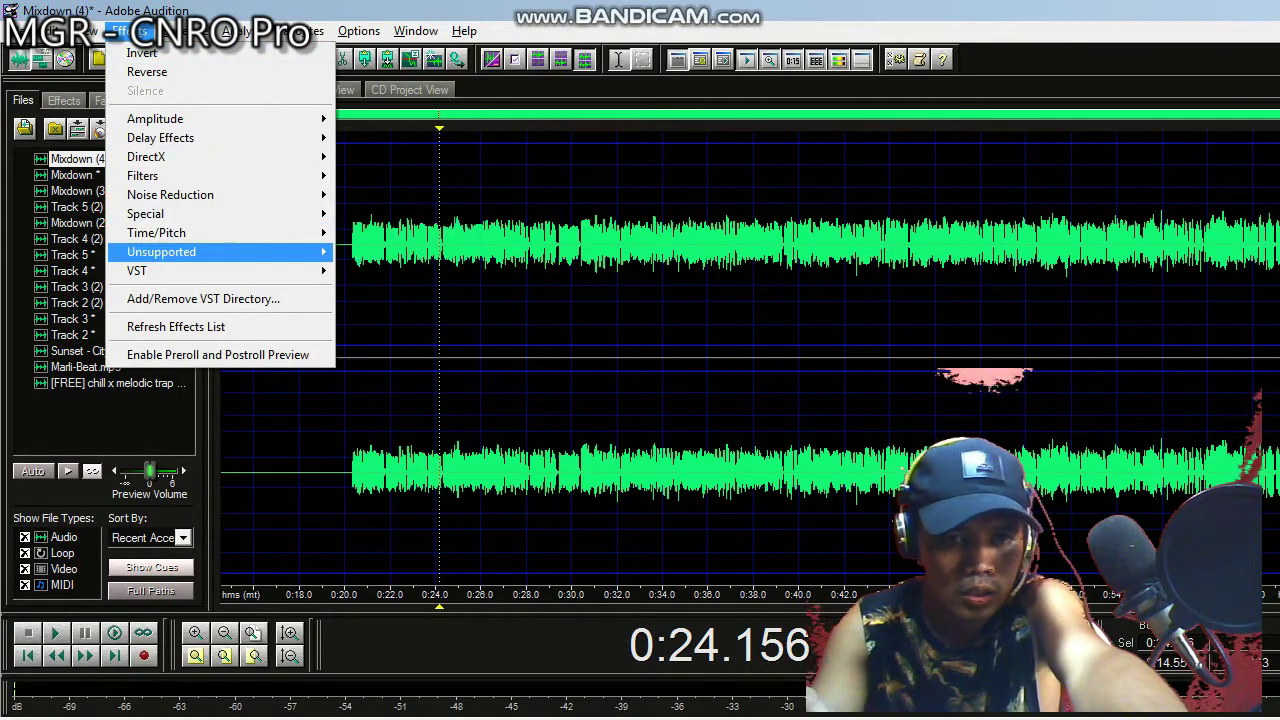
mouse_move(157, 233)
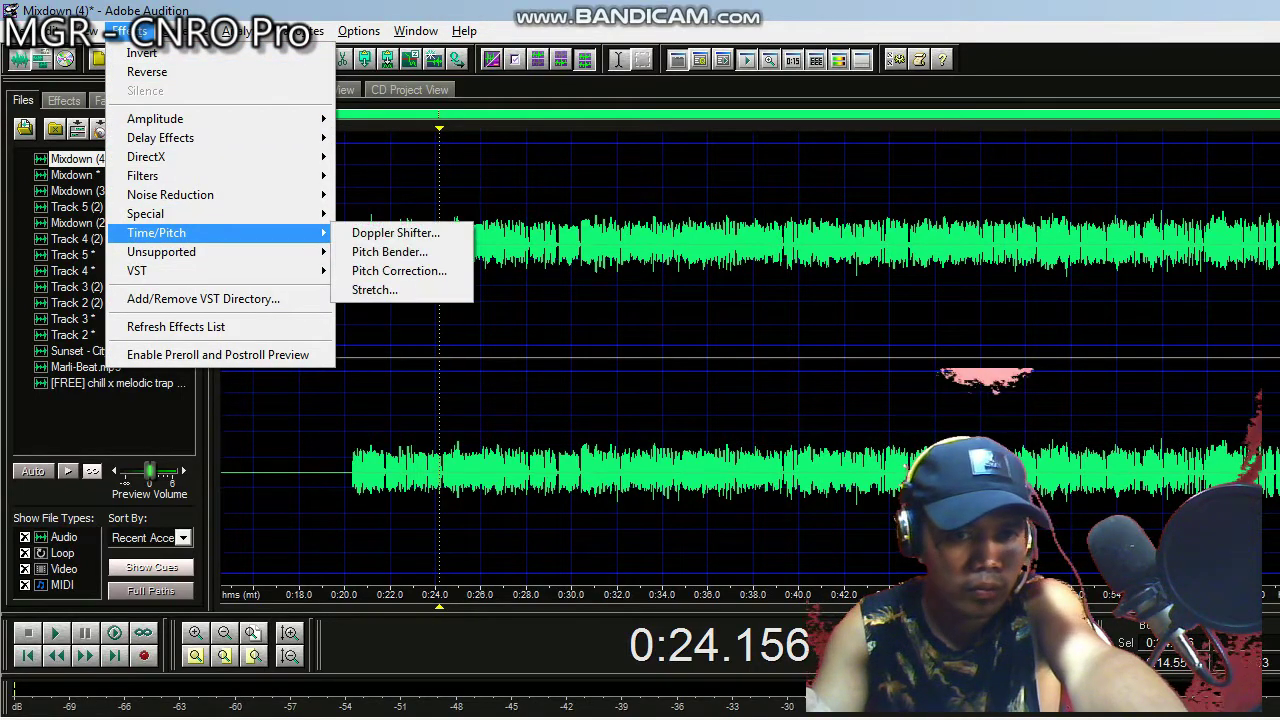
key("Right")
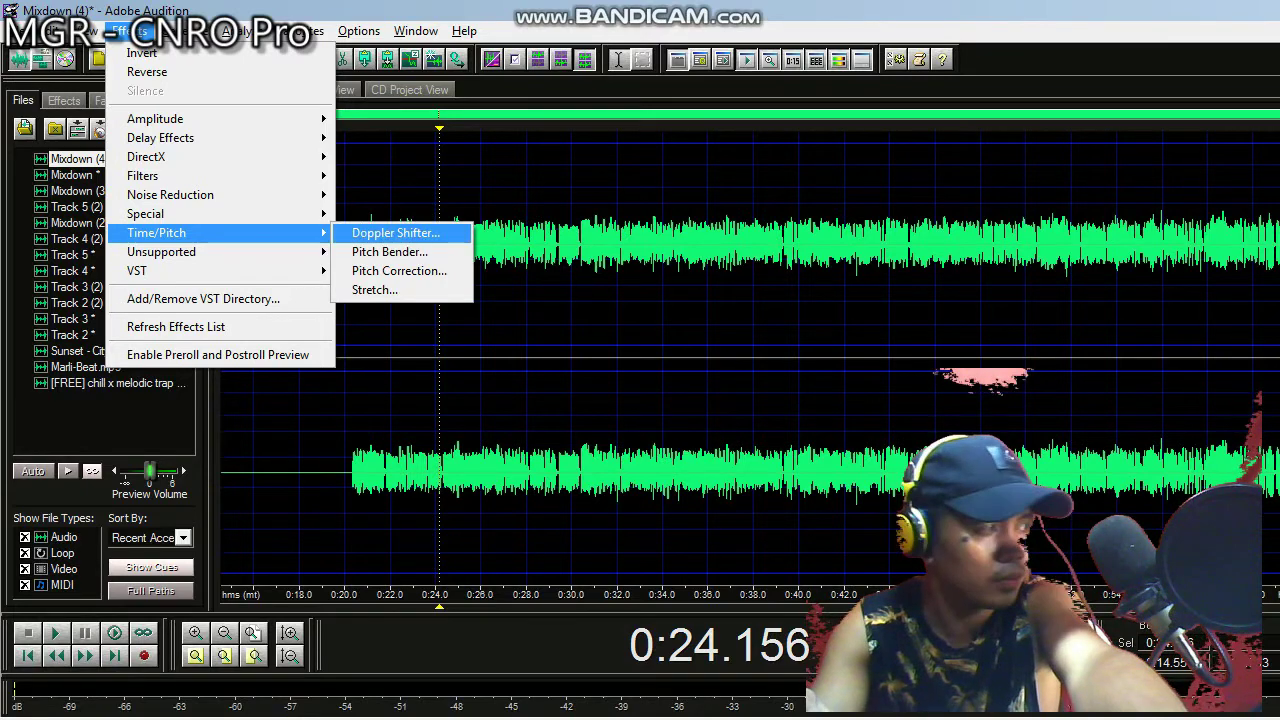
key("Return")
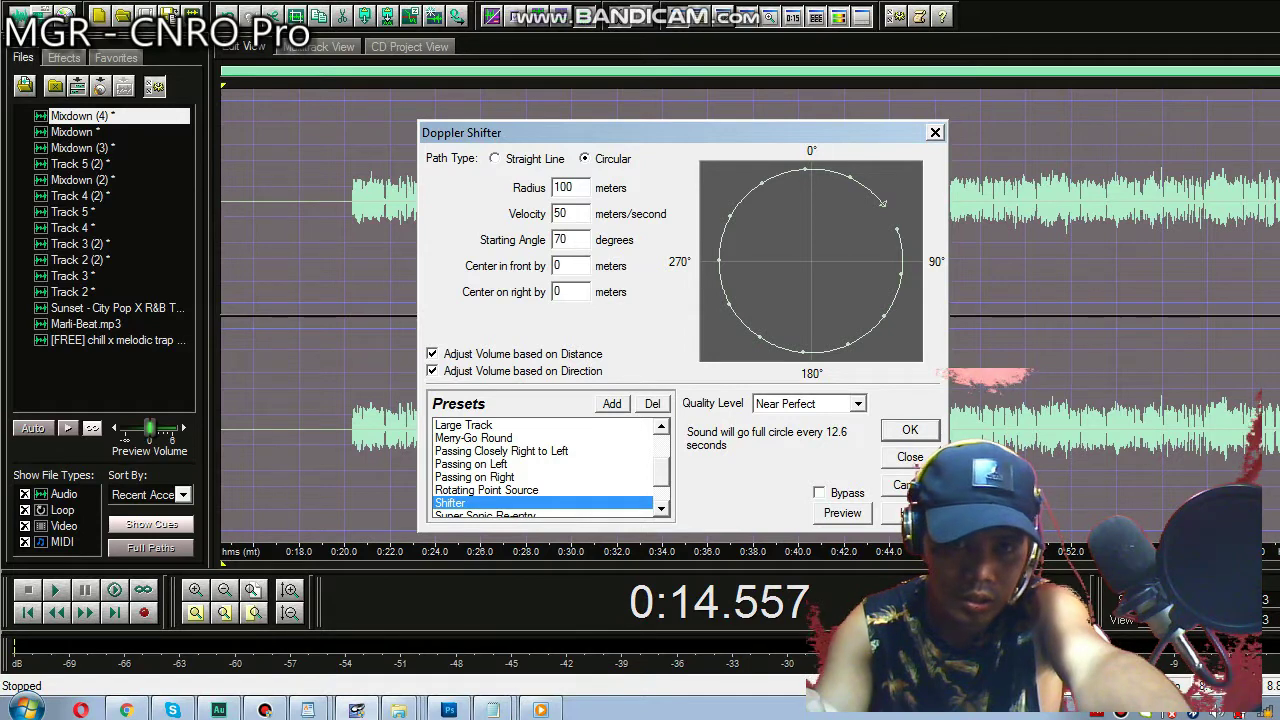
Apply the Doppler Shifter to Mixdown (4) with the Shifter preset: circular path, radius 100 meters, velocity 50 meters/second, starting angle 70 degrees, both center offsets 0
double_click(561, 213)
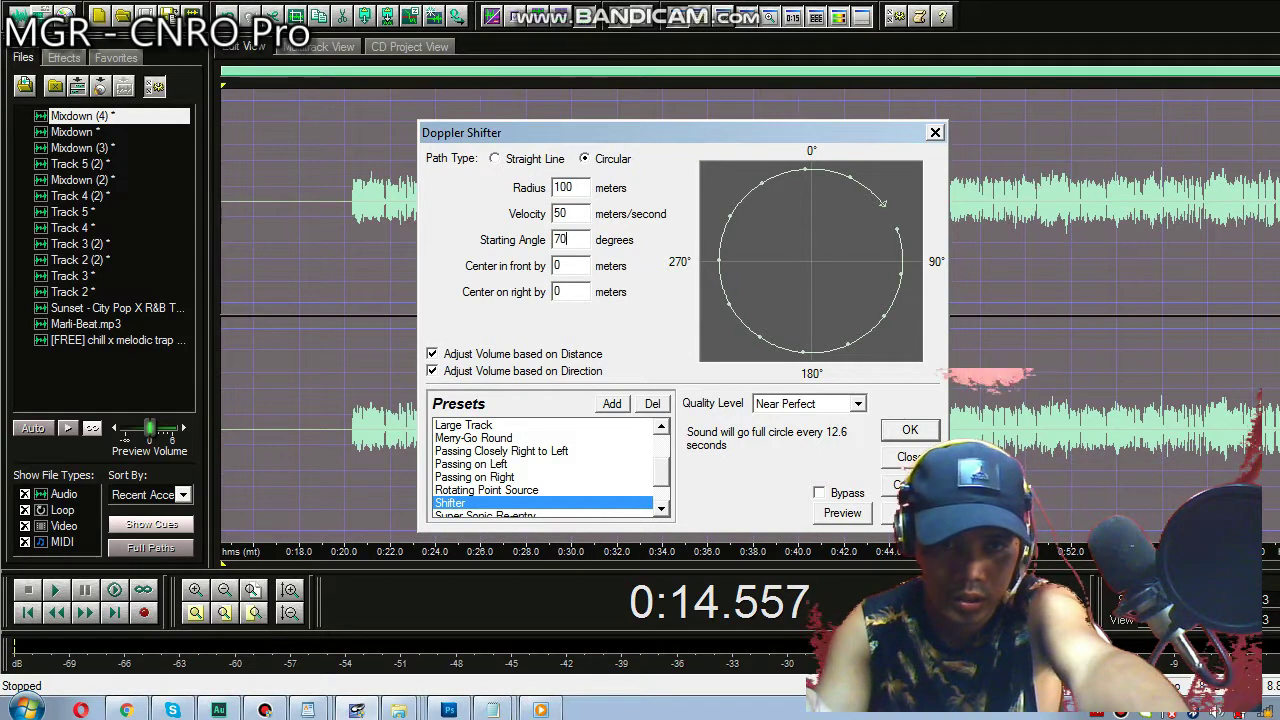
left_click(562, 292)
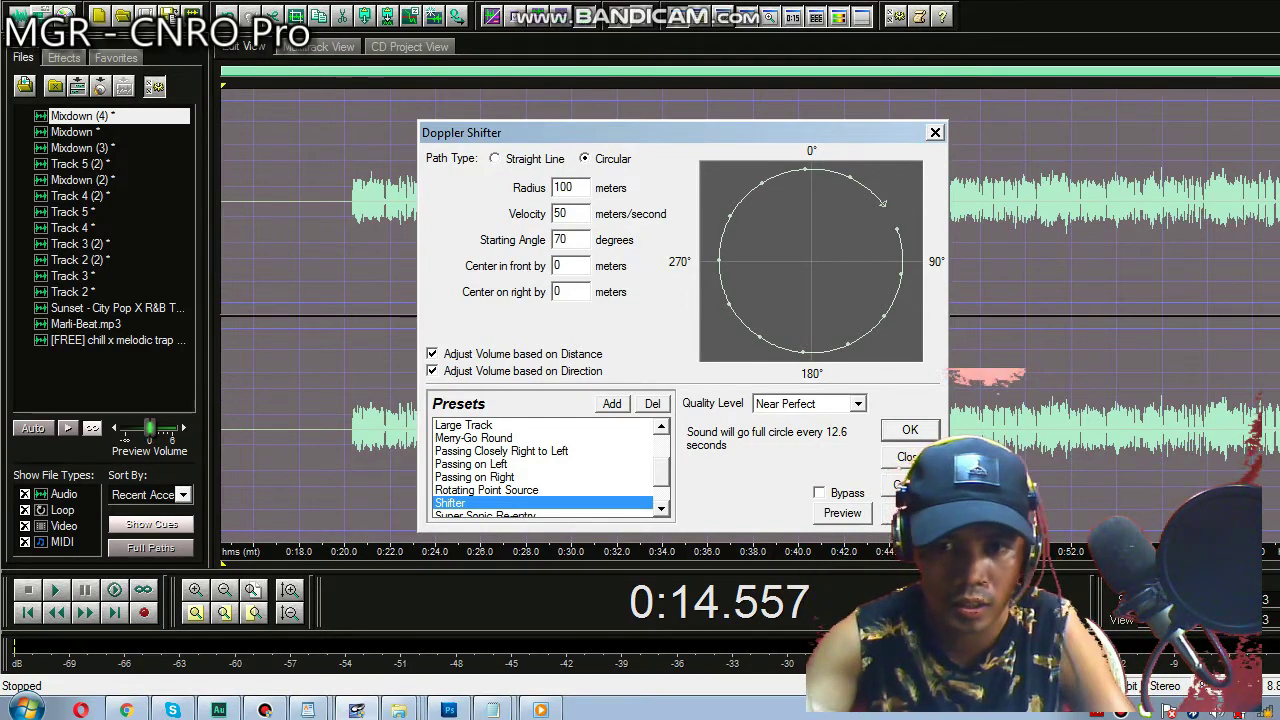
key("Return")
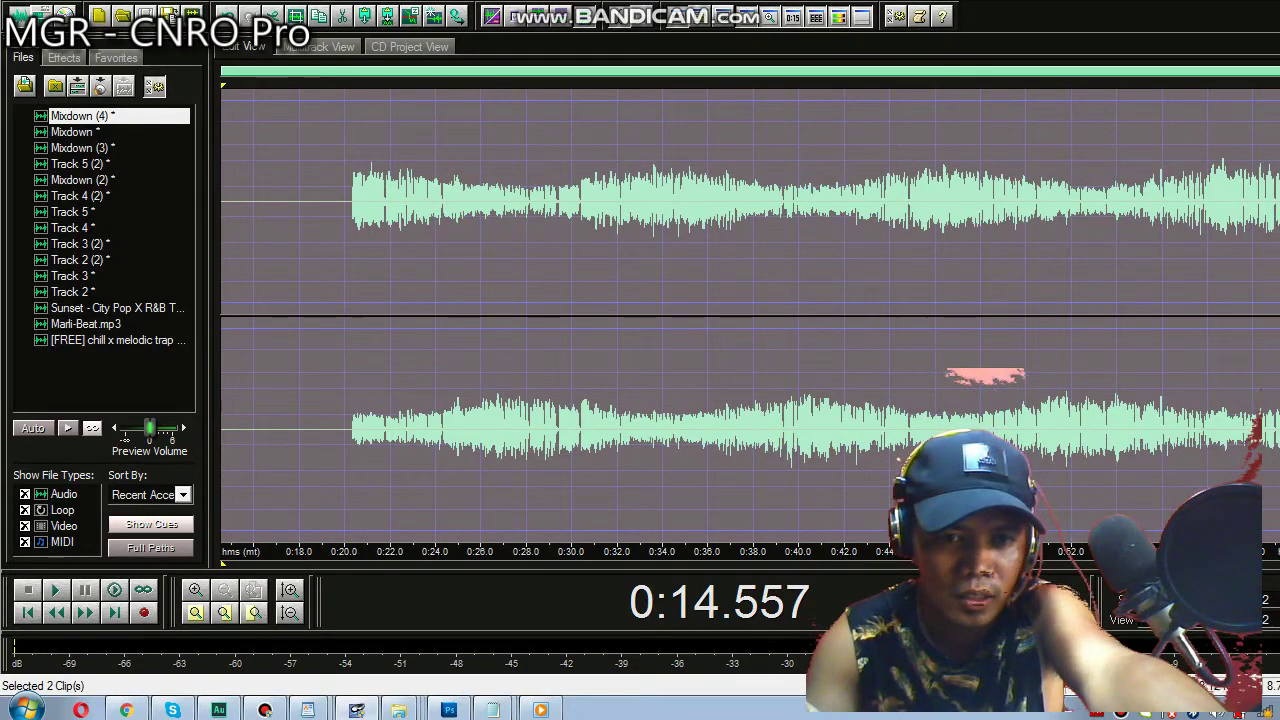
Play back the Doppler-shifted Mixdown (4) wave from about 0:20 to hear the effect, and stop playback
left_click(341, 260)
key("space")
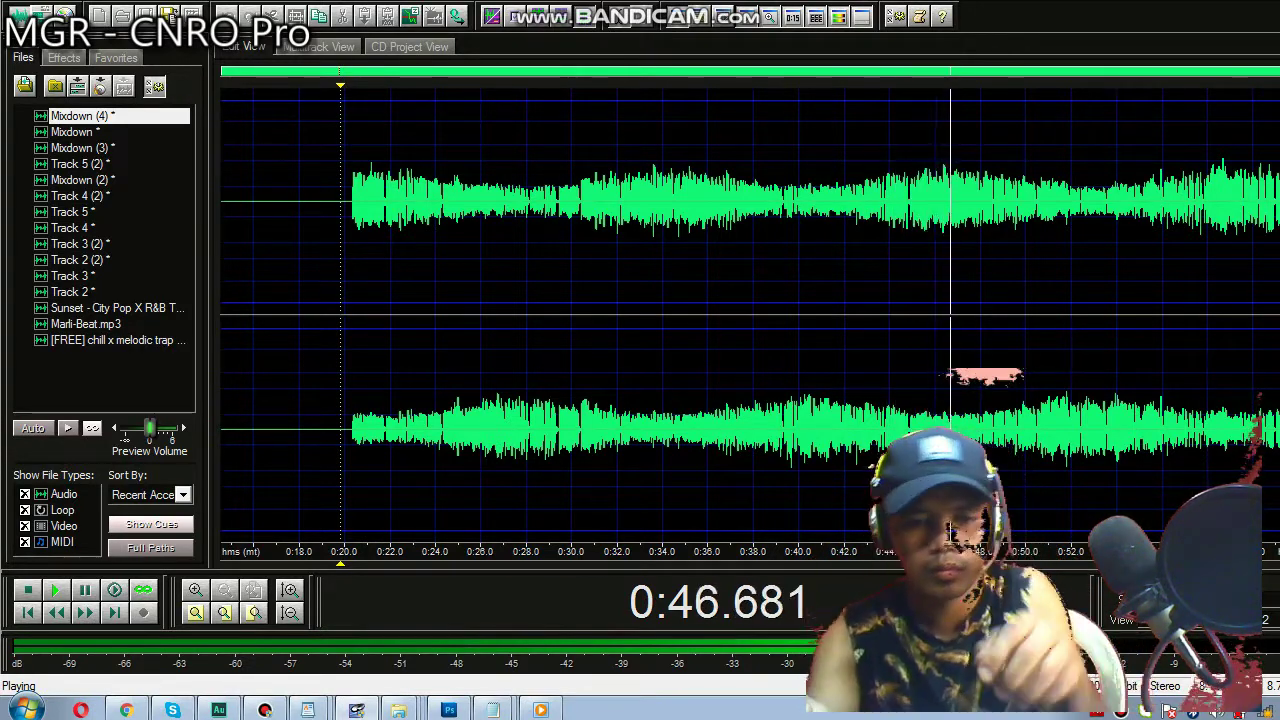
key("space")
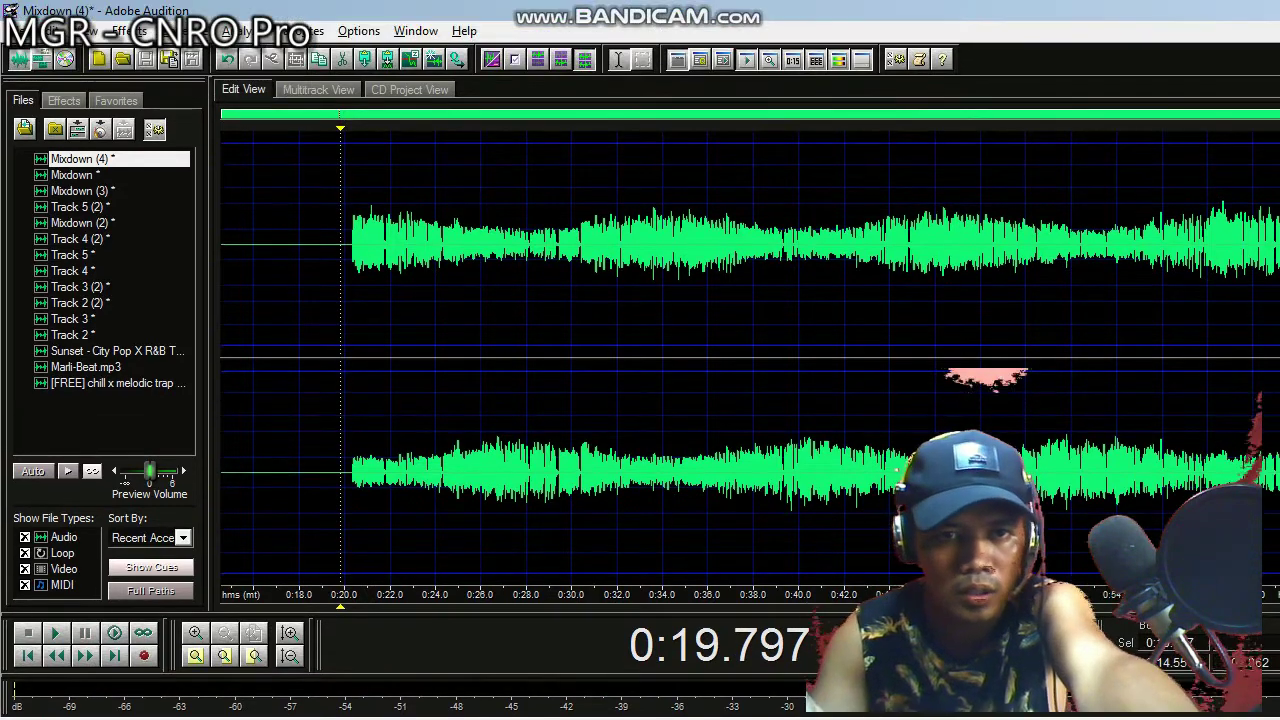
Return to the multitrack session and audition the Doppler-shifted clip with the other tracks from about 0:20, stopping near the clip's end
left_click(318, 89)
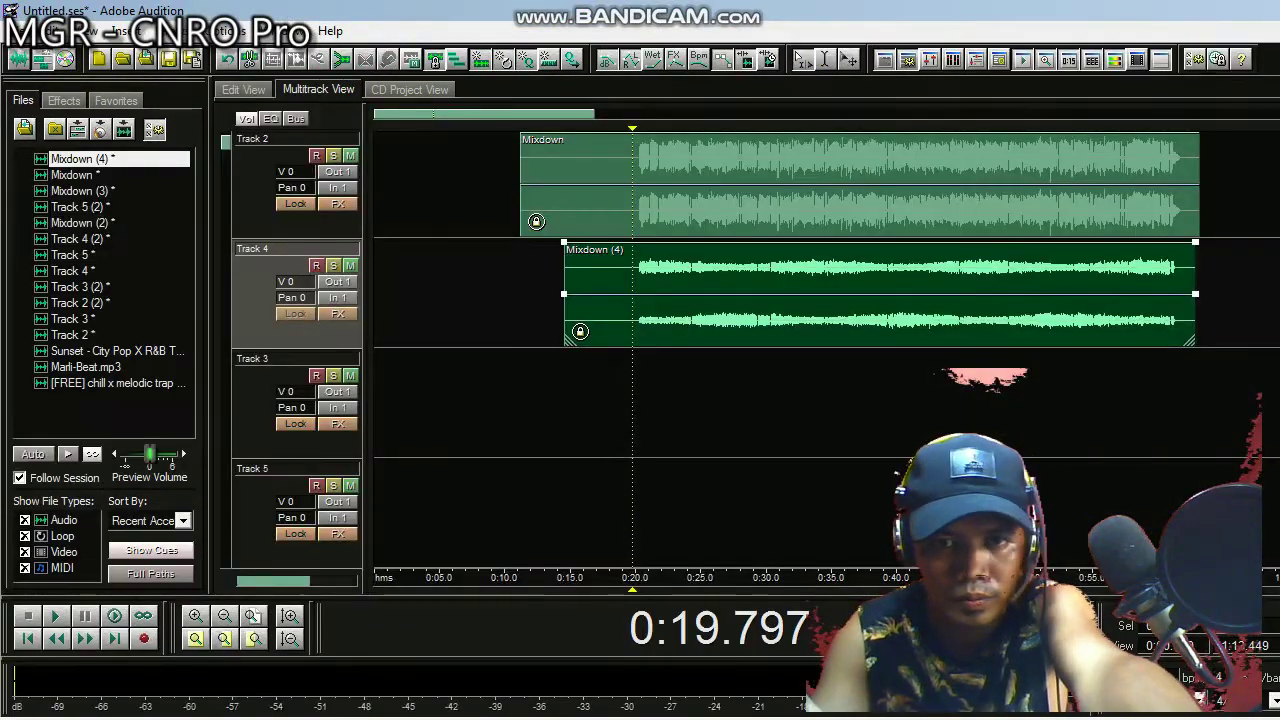
key("space")
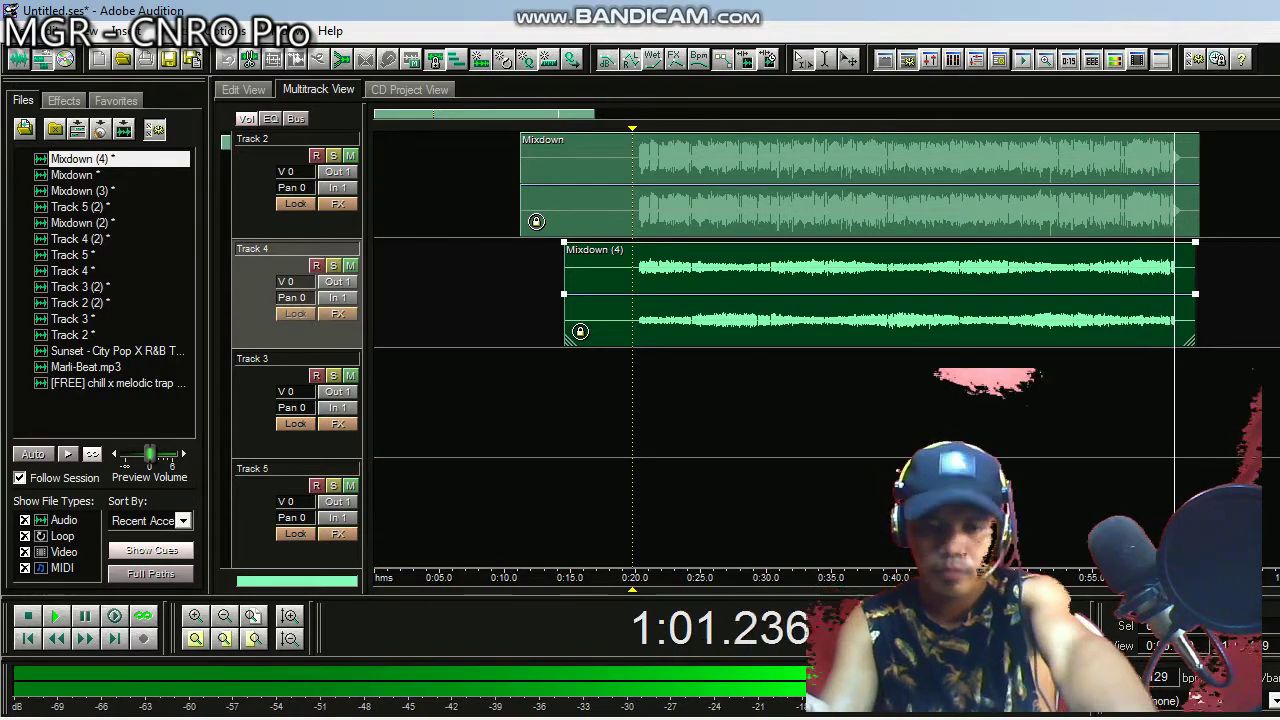
key("space")
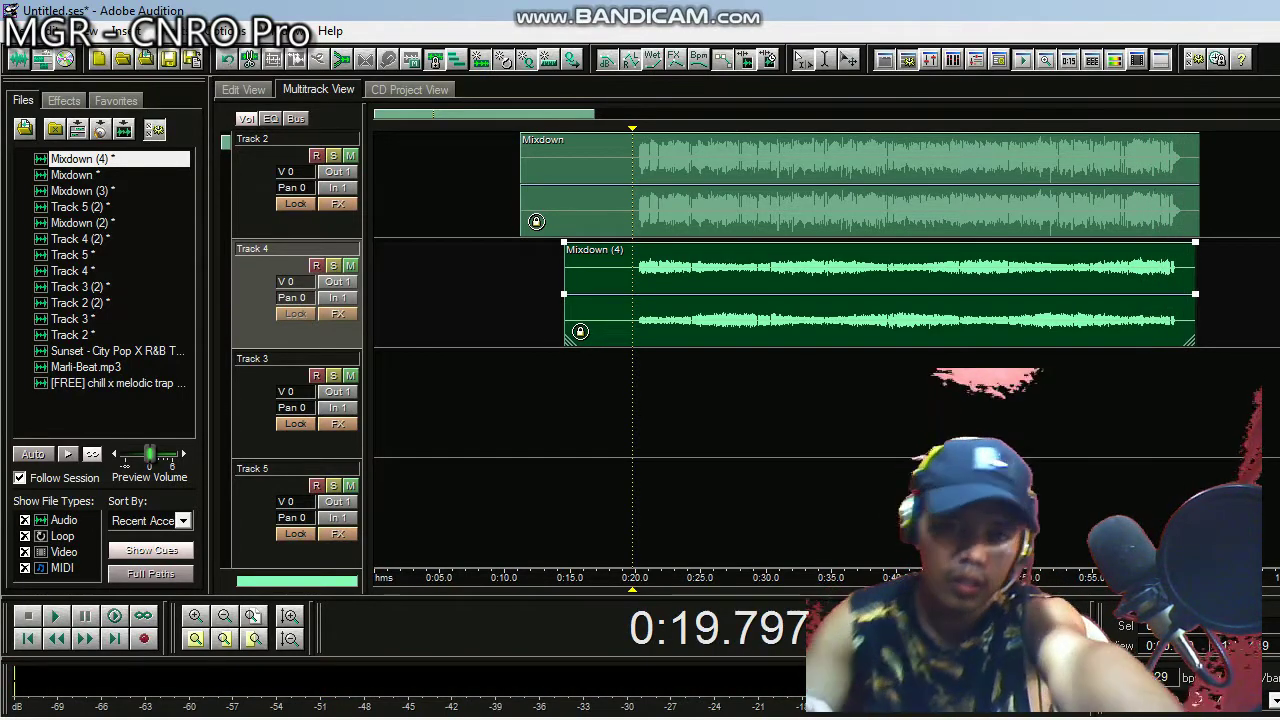
Review the multitrack session from Track 1 down, showing the tracks' EQ controls and bus controls, and restore the volume controls
left_click(565, 403)
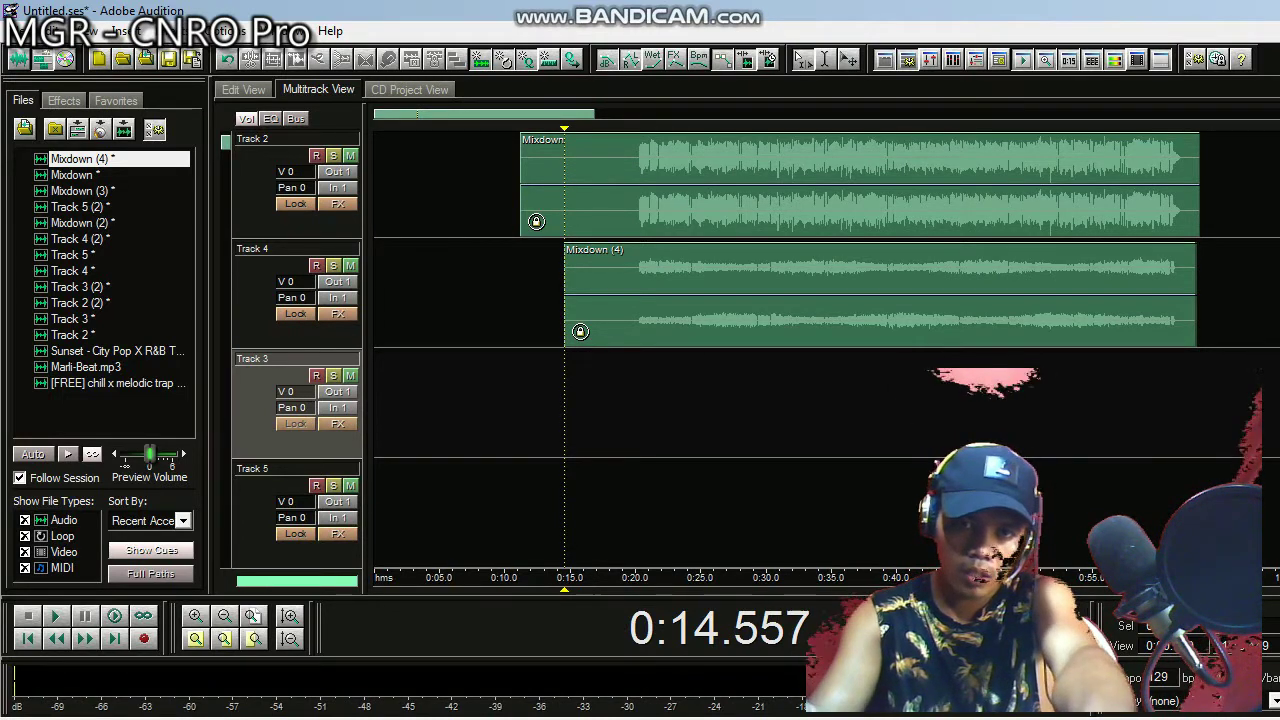
left_click(574, 295)
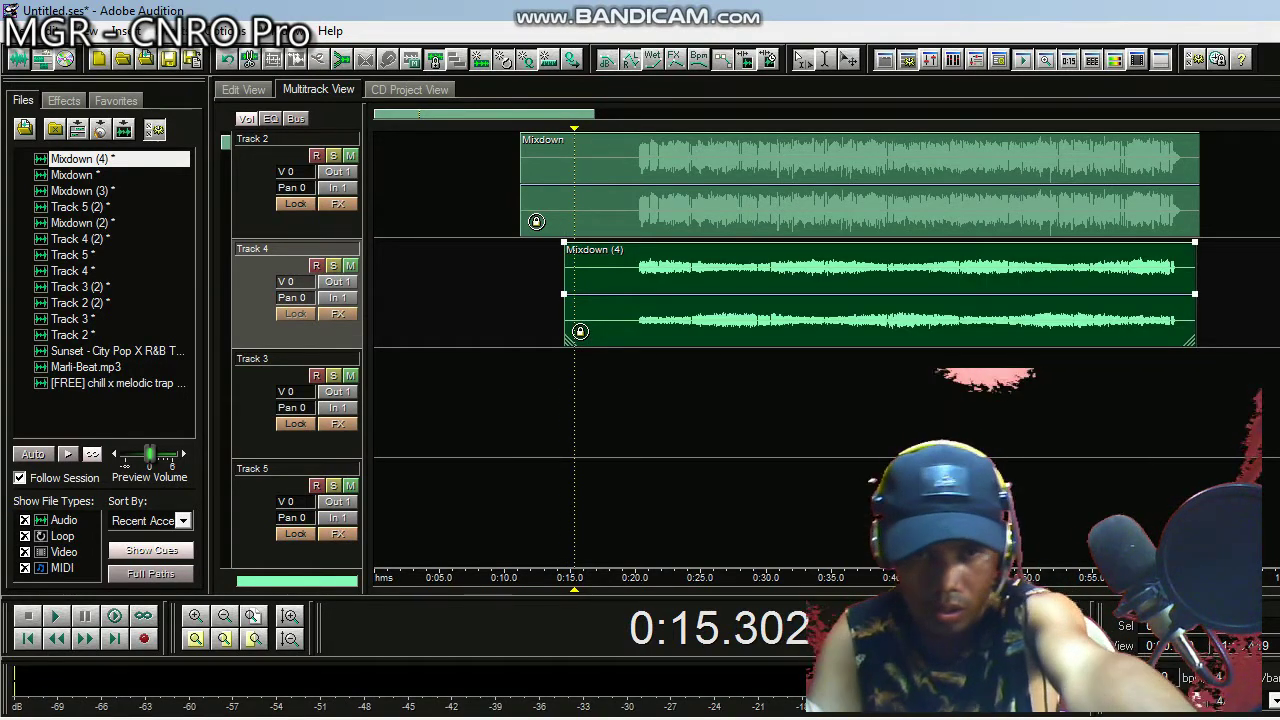
scroll(826, 340, "up", 1)
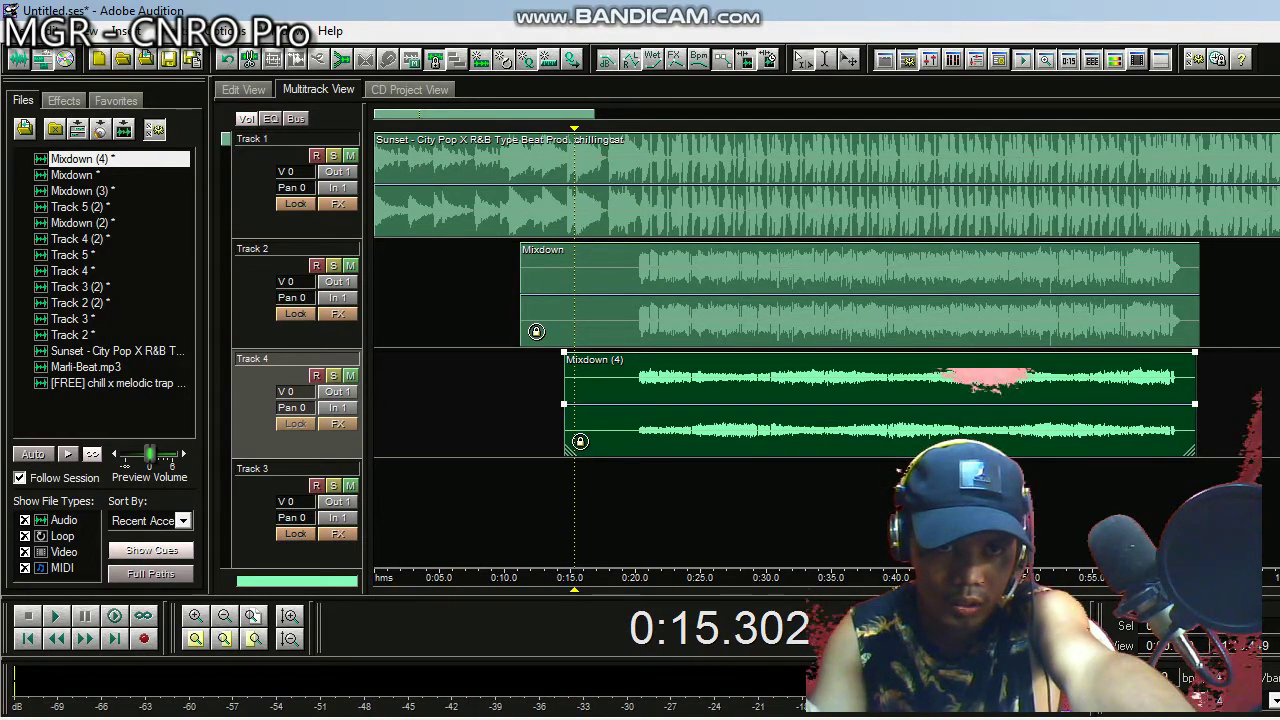
left_click(270, 118)
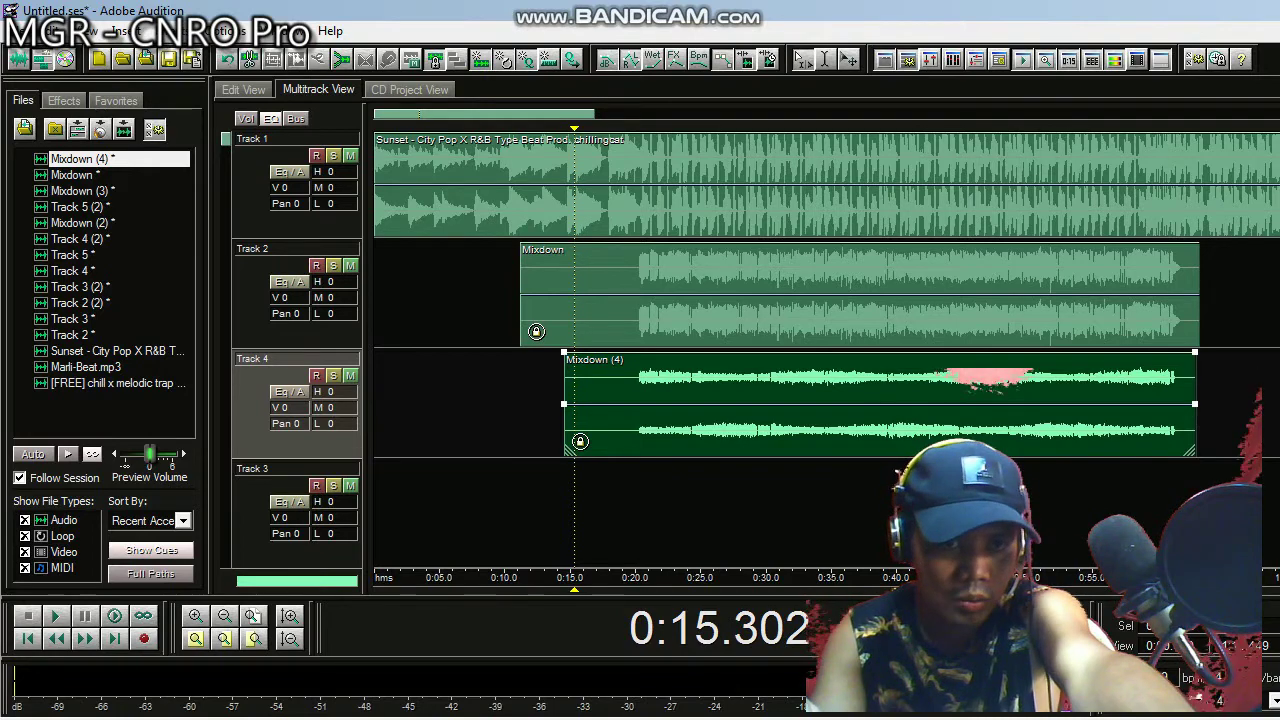
left_click(509, 408)
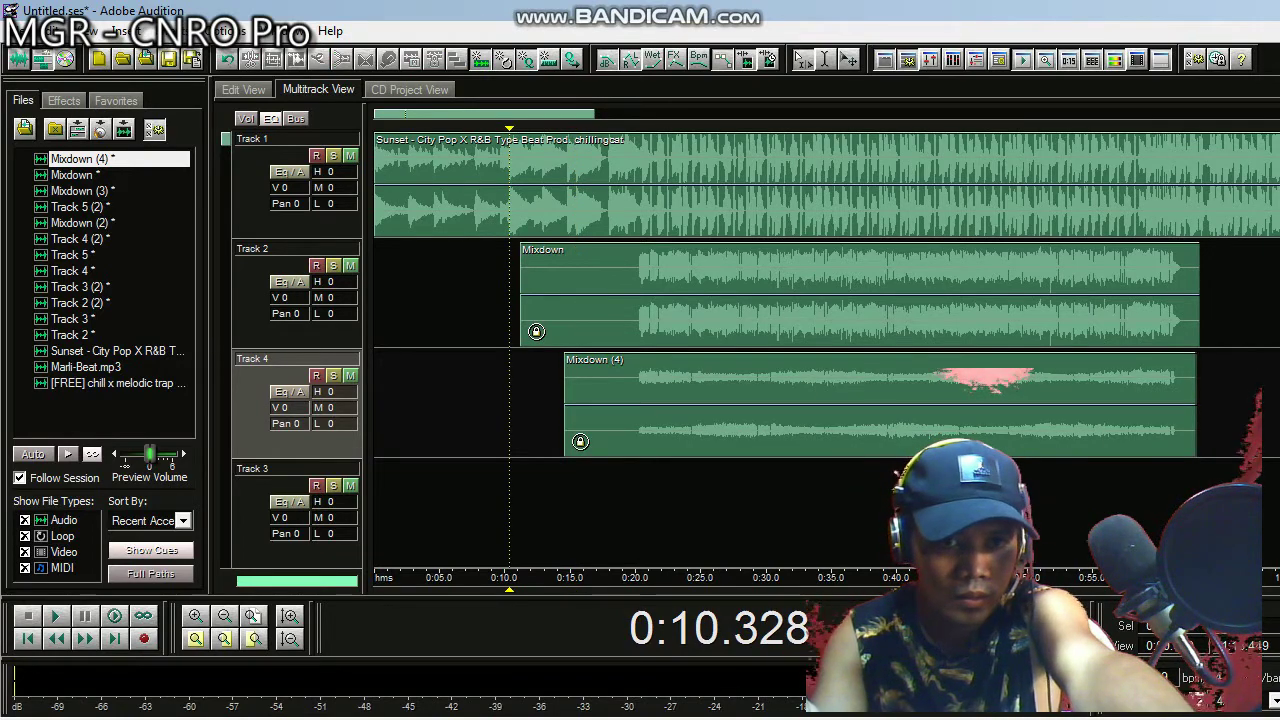
left_click(296, 119)
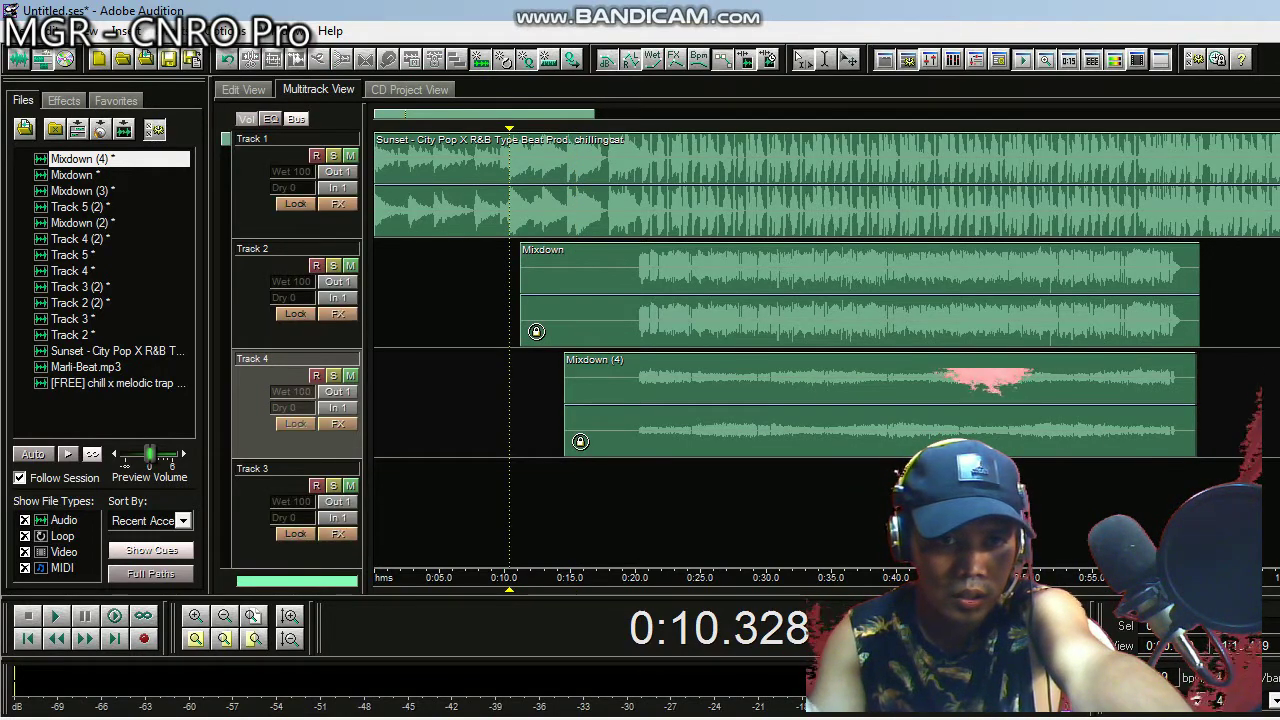
left_click(246, 118)
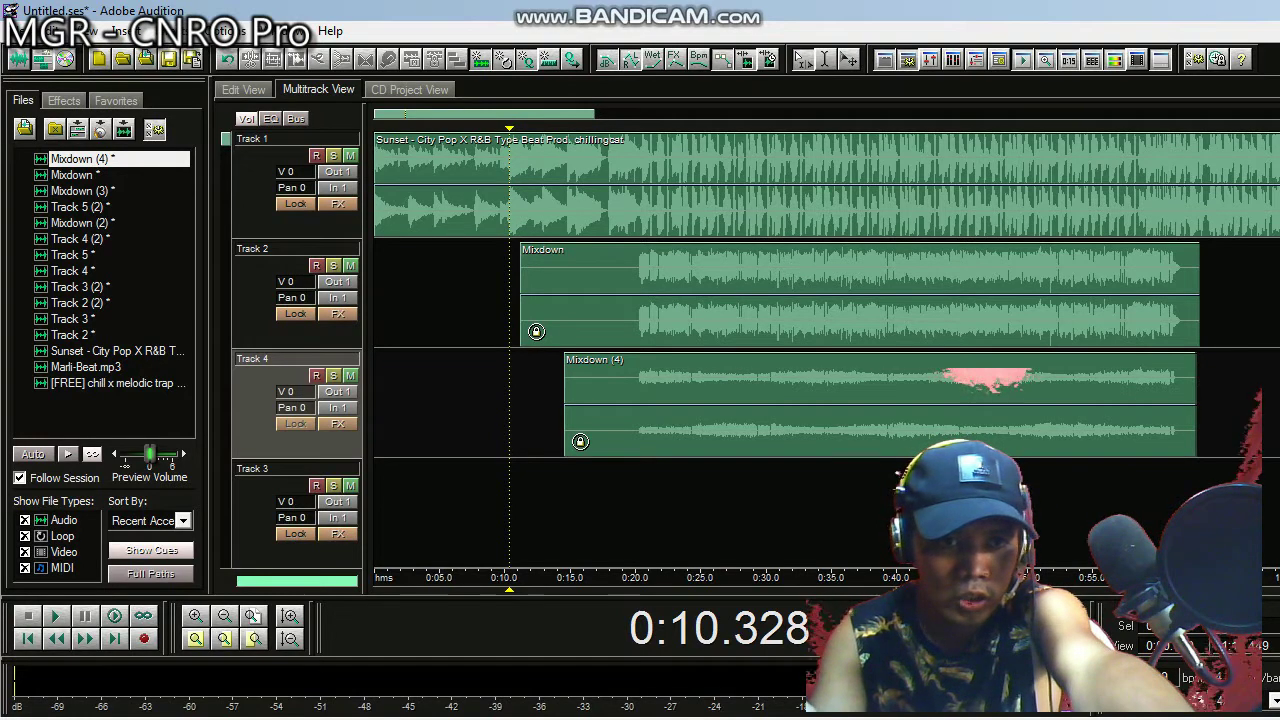
left_click(558, 408)
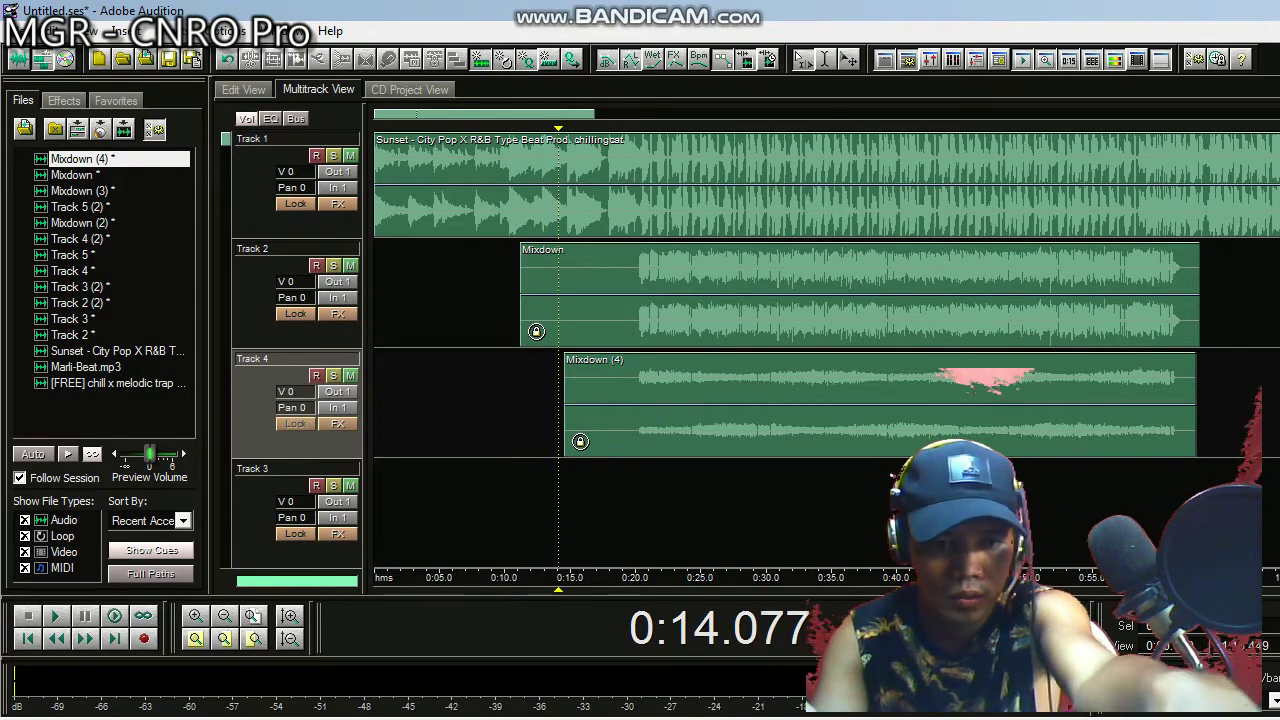
scroll(568, 405, "down", 3)
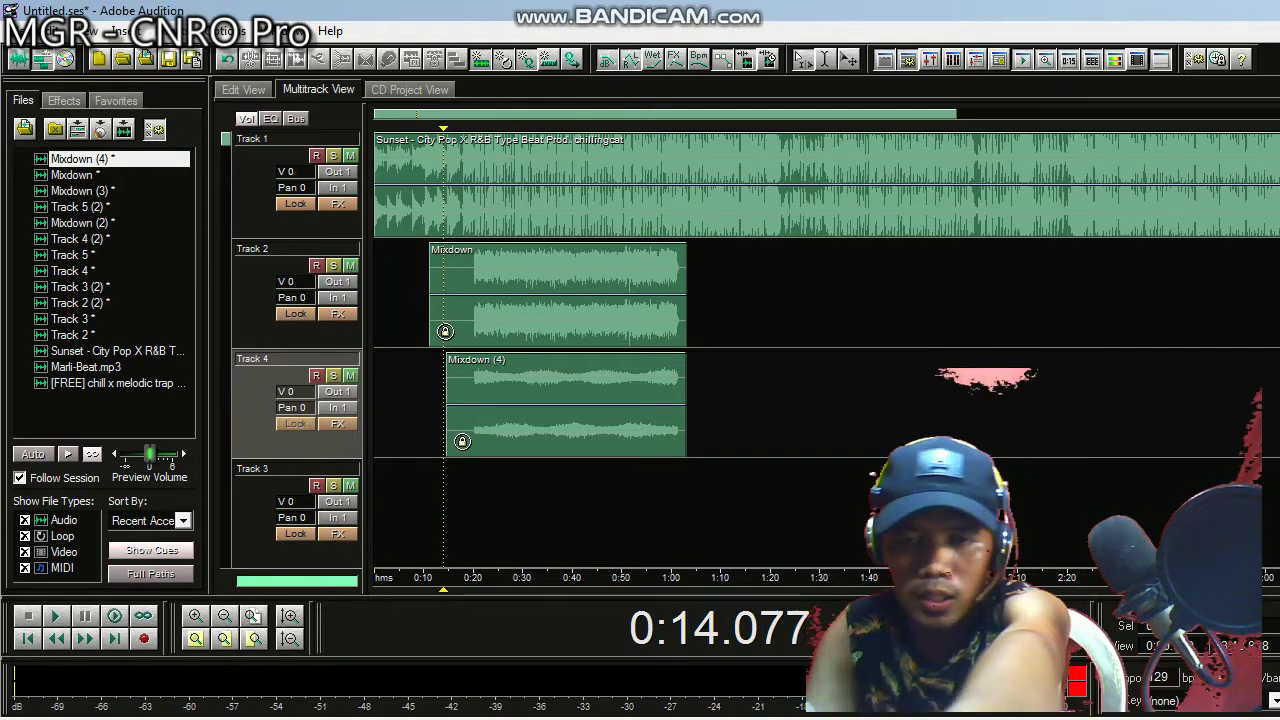
left_click(643, 514)
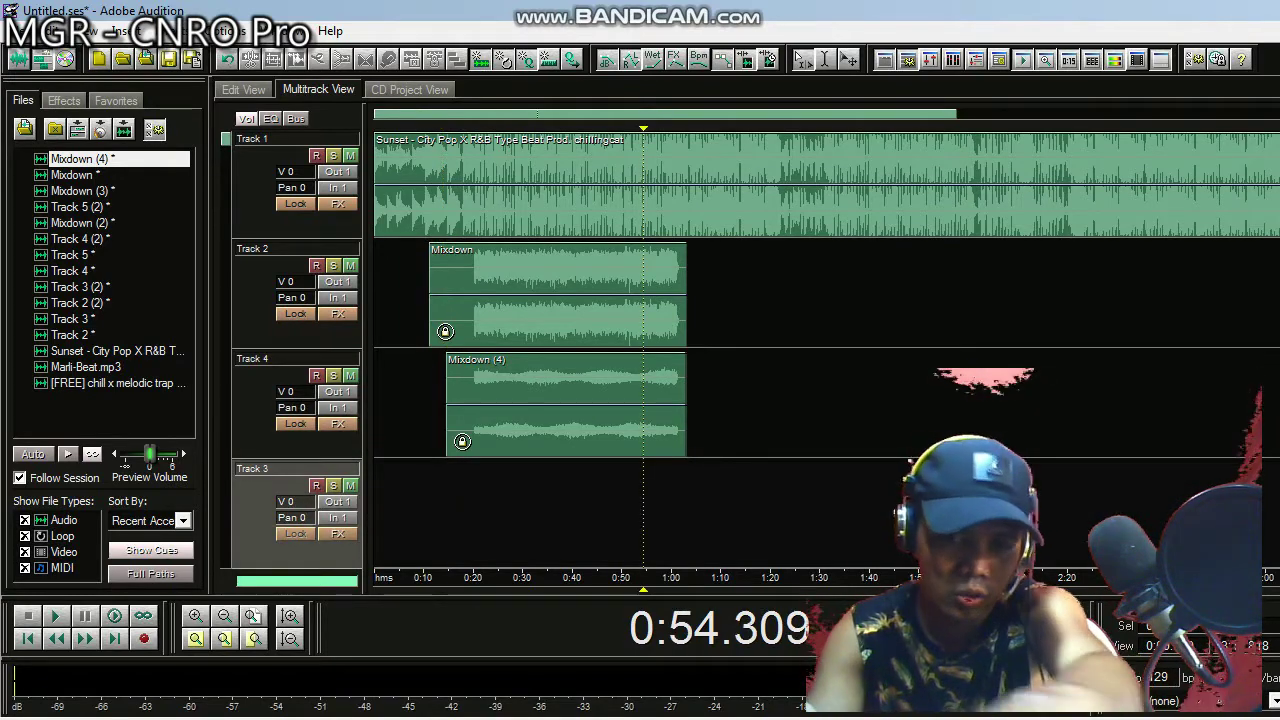